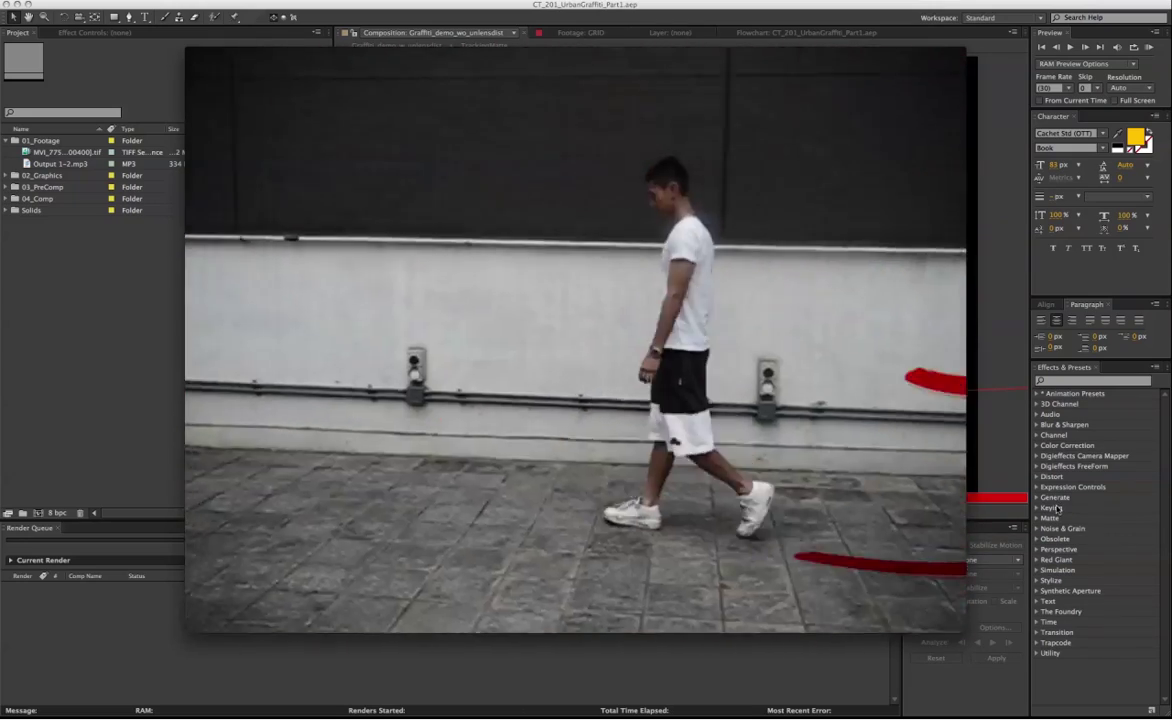
# Play the Graffiti_01_A.mov reference movie and close it
pyautogui.press('space')
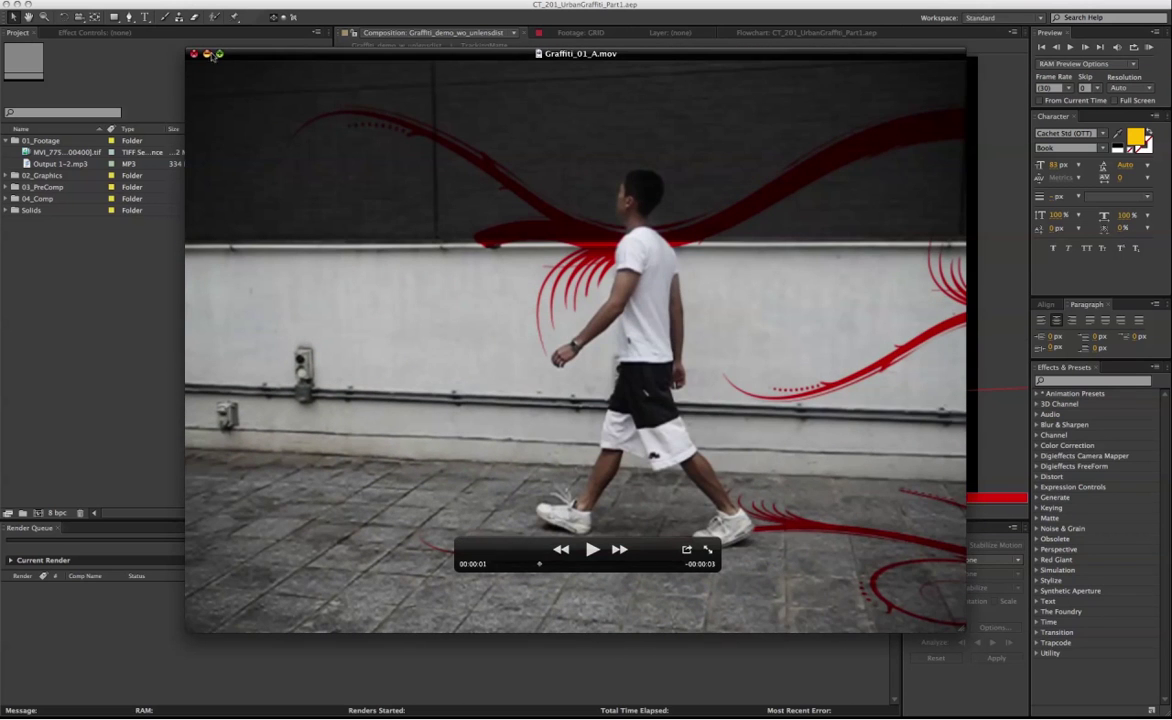
pyautogui.click(194, 53)
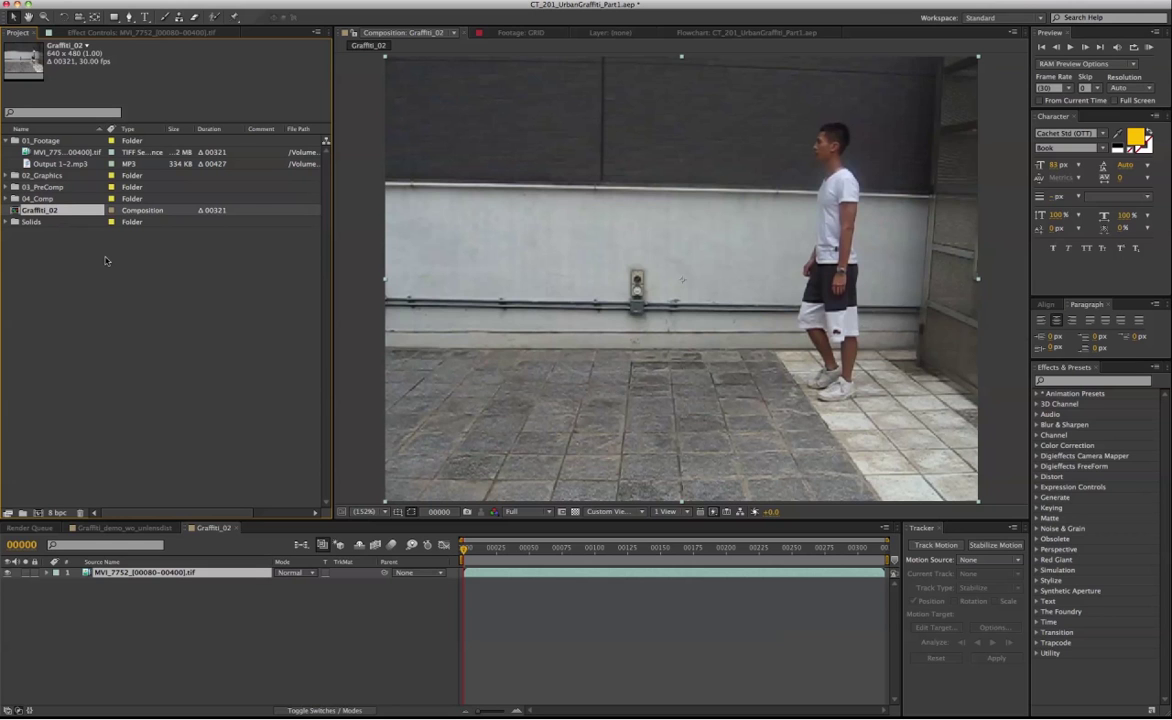
# Apply The Foundry's CameraTracker effect to the MVI_7752 footage layer in Graffiti_02
pyautogui.click(149, 470)
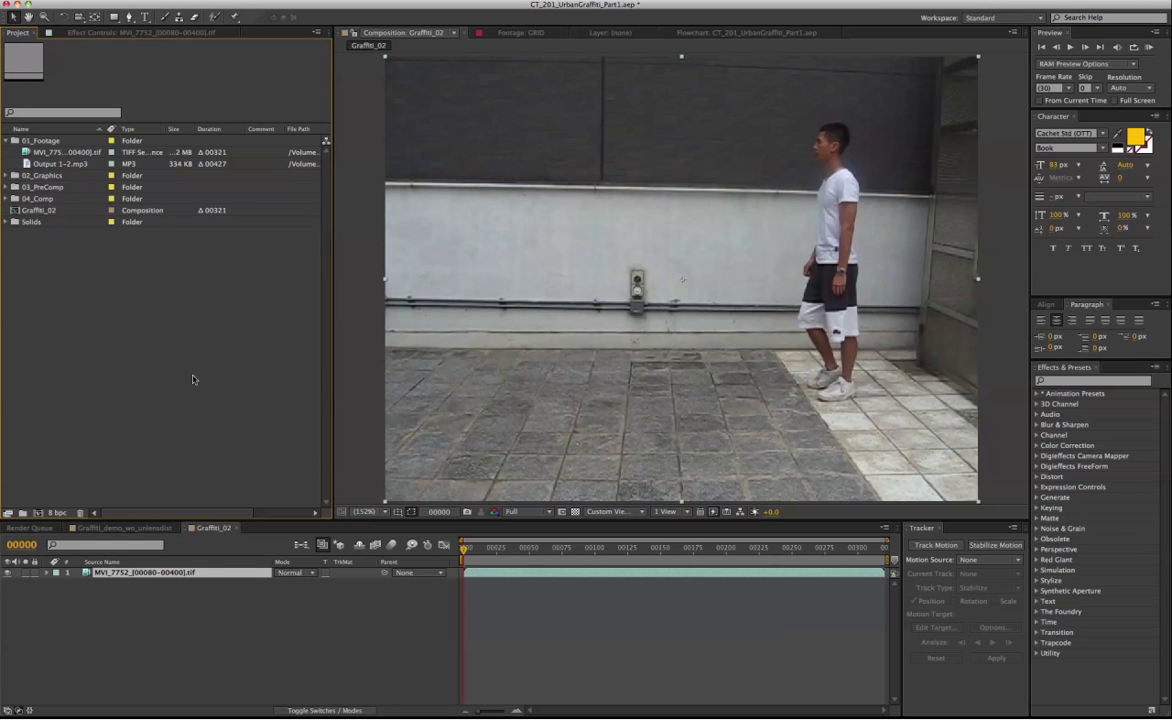
pyautogui.click(272, 1)
pyautogui.click(121, 487)
pyautogui.click(185, 592)
pyautogui.click(190, 573)
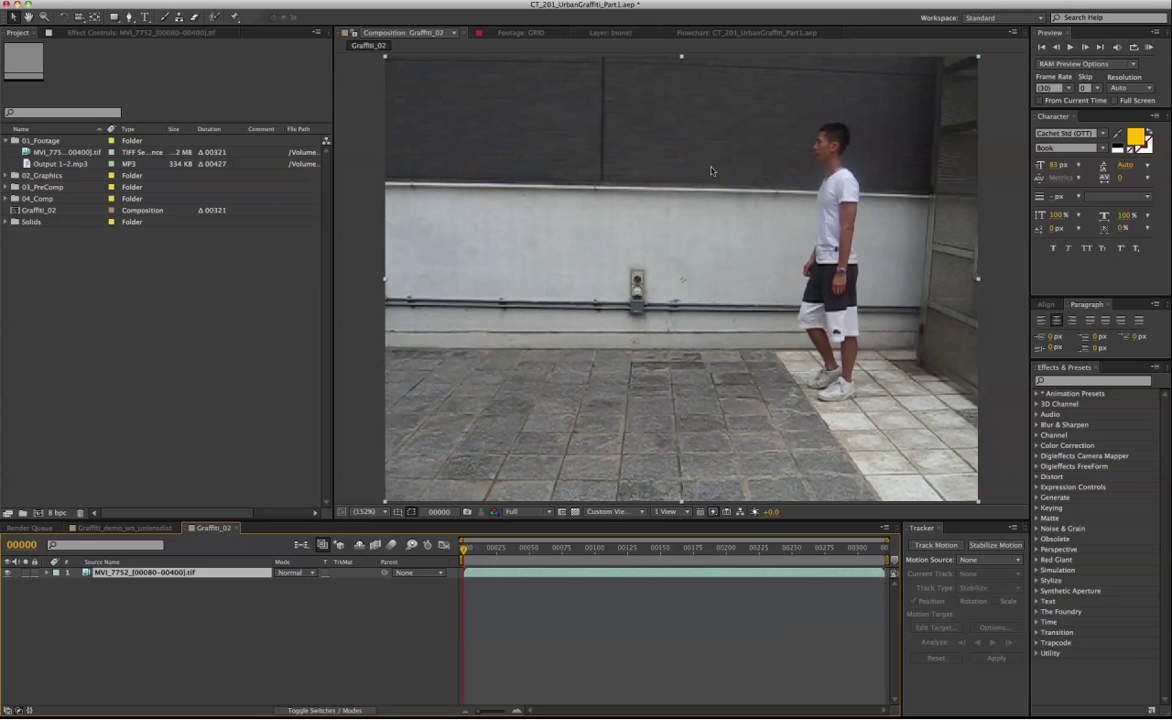
pyautogui.click(264, 1)
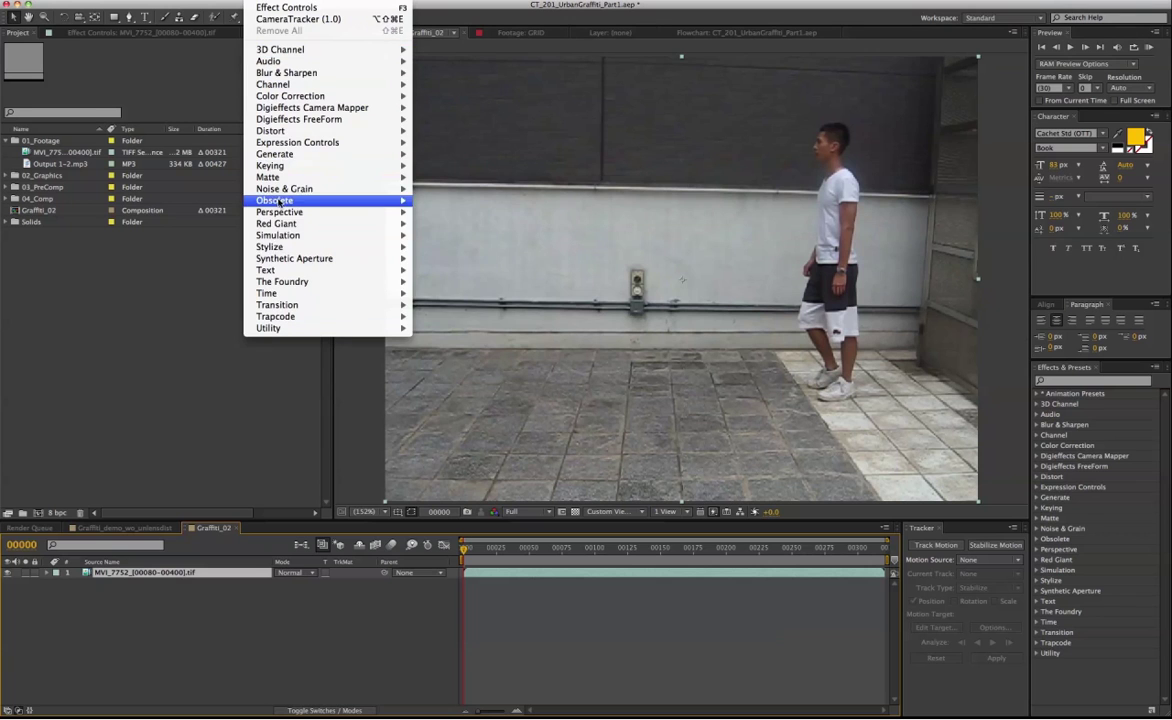
pyautogui.moveTo(290, 281)
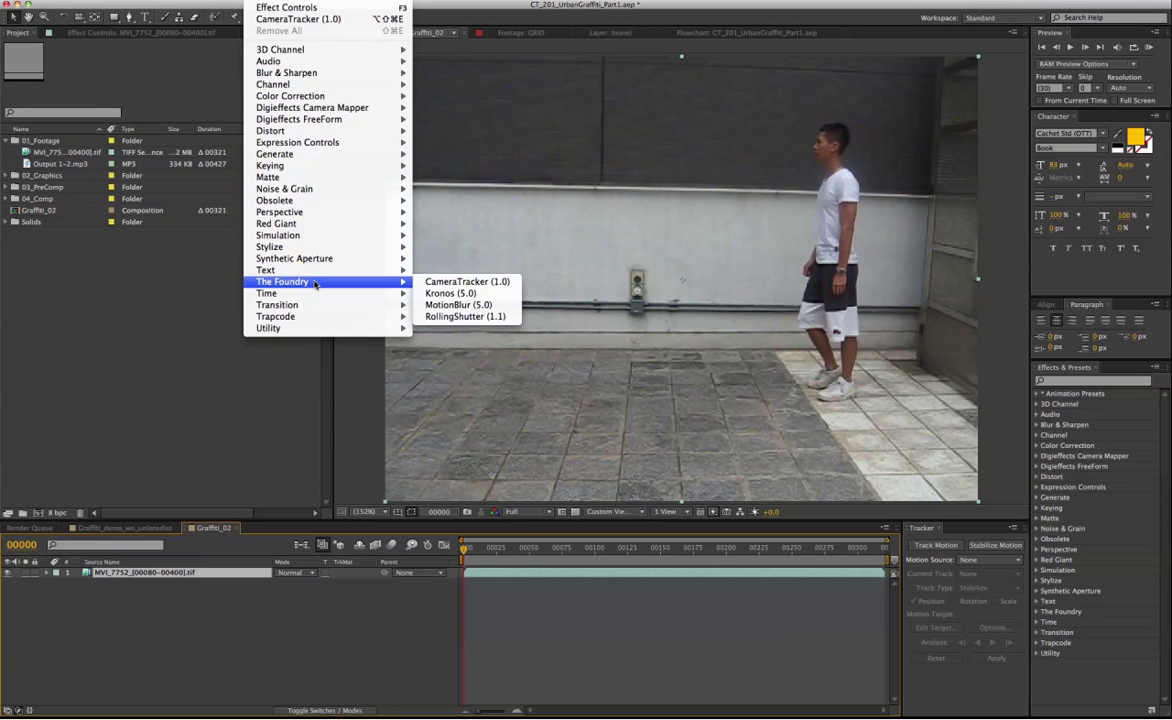
pyautogui.click(467, 282)
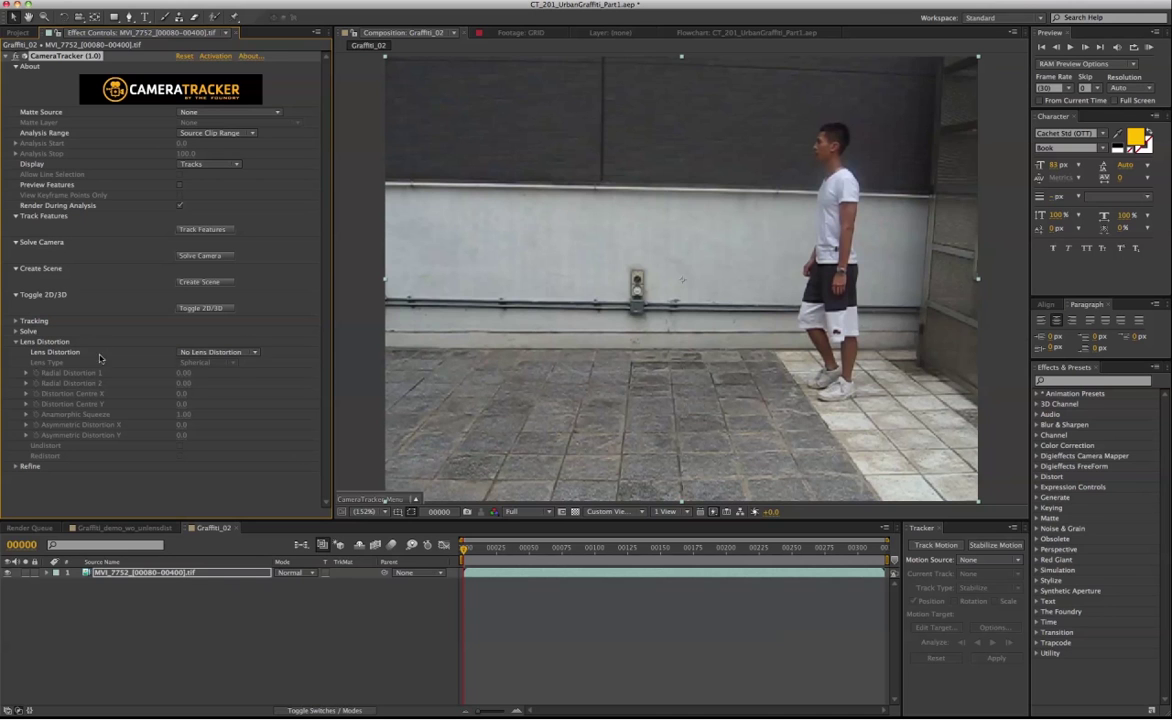
# Try undistorting the footage with CameraTracker's Known Lens option and Radial Distortion 1 at about -0.05, and remove the effect
pyautogui.click(215, 352)
pyautogui.click(214, 375)
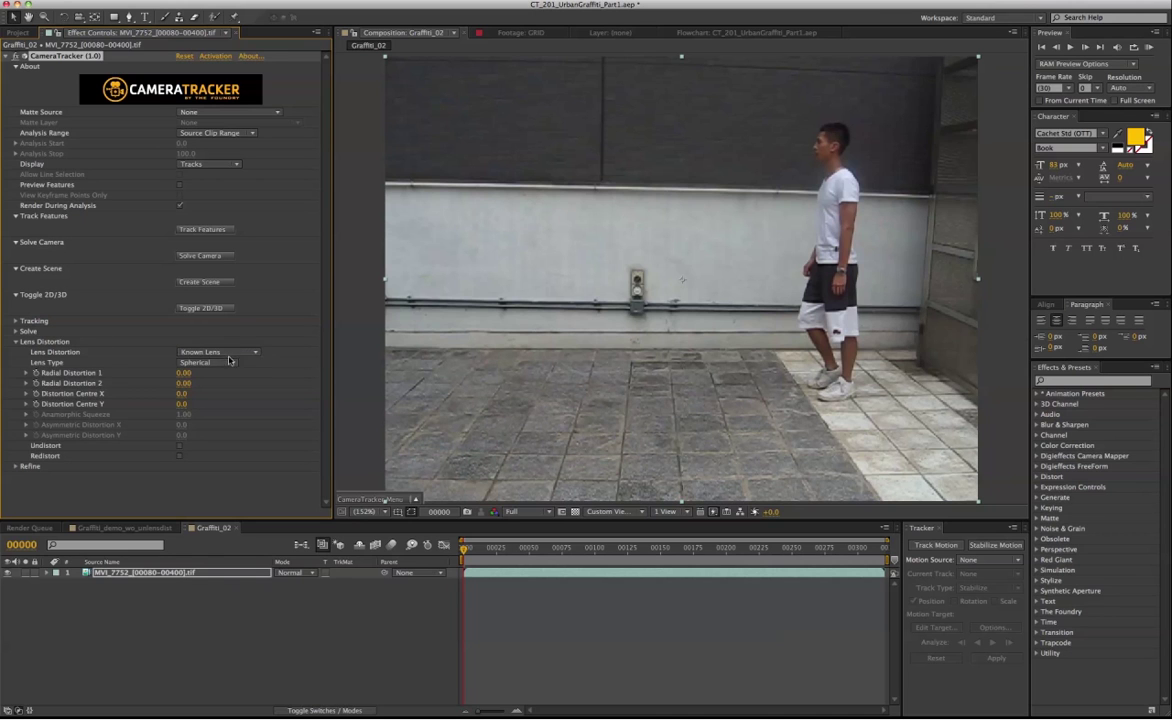
pyautogui.click(179, 445)
pyautogui.moveTo(183, 372); pyautogui.dragTo(213, 376)
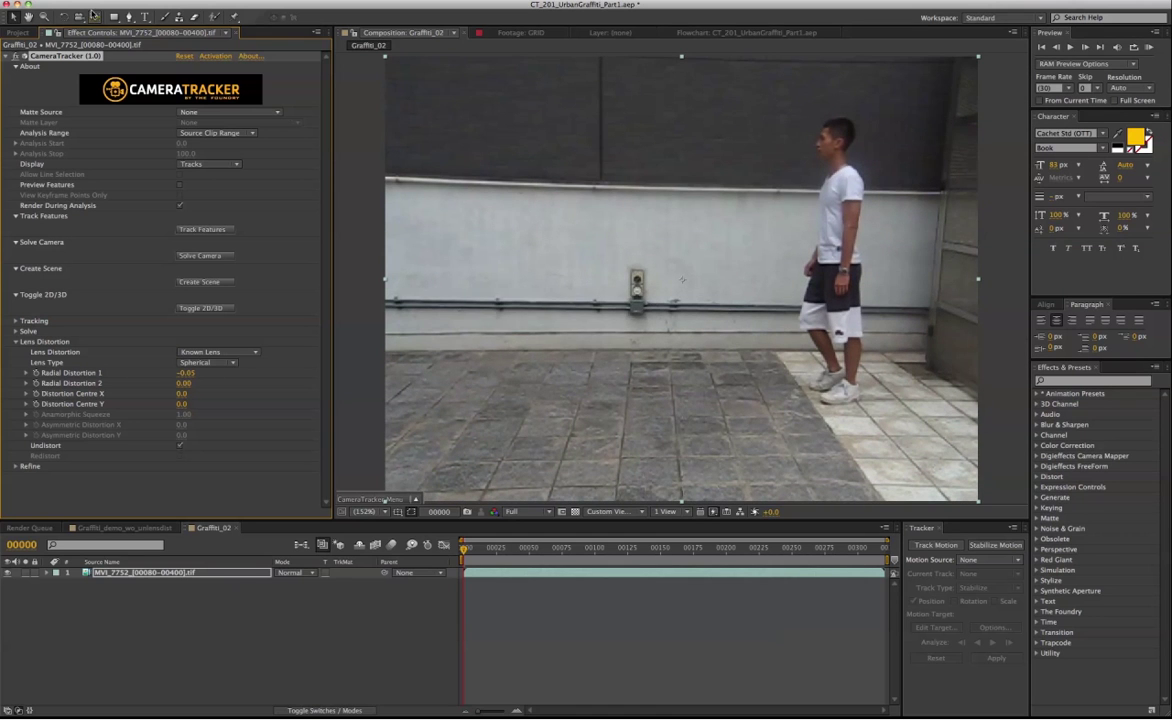
pyautogui.press('Delete')
# Apply Optics Compensation to the footage layer with a field of view of about 18.7 and Reverse Lens Distortion enabled
pyautogui.rightClick(167, 166)
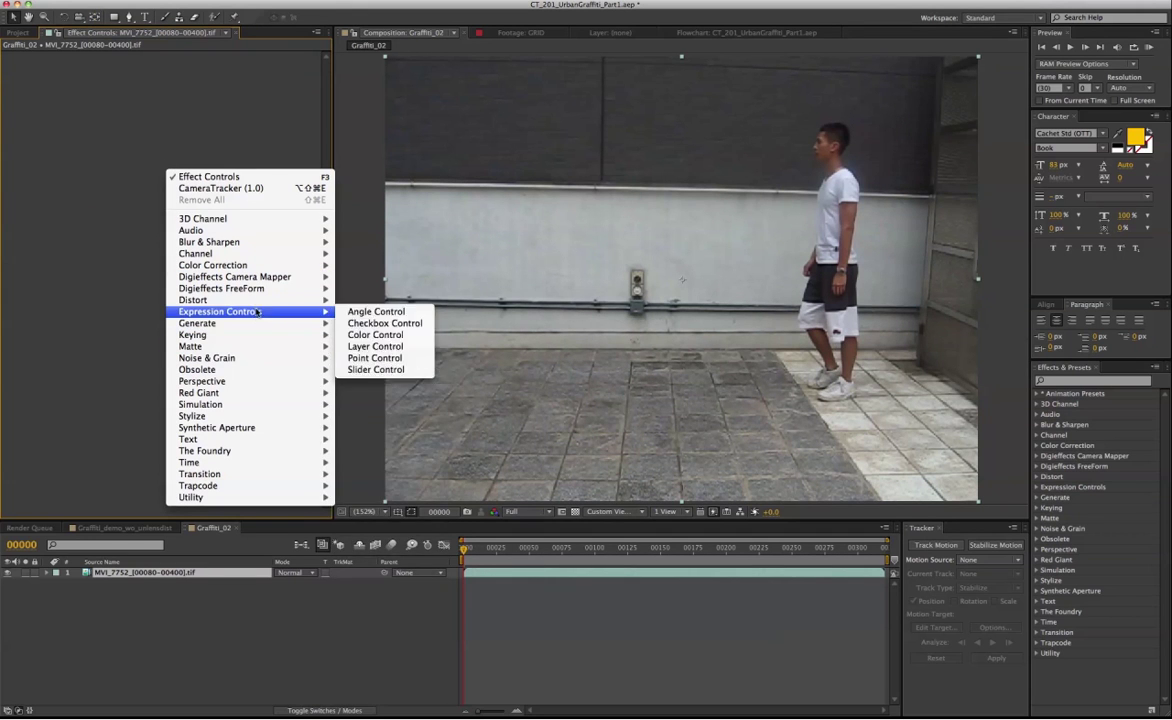
pyautogui.moveTo(235, 300)
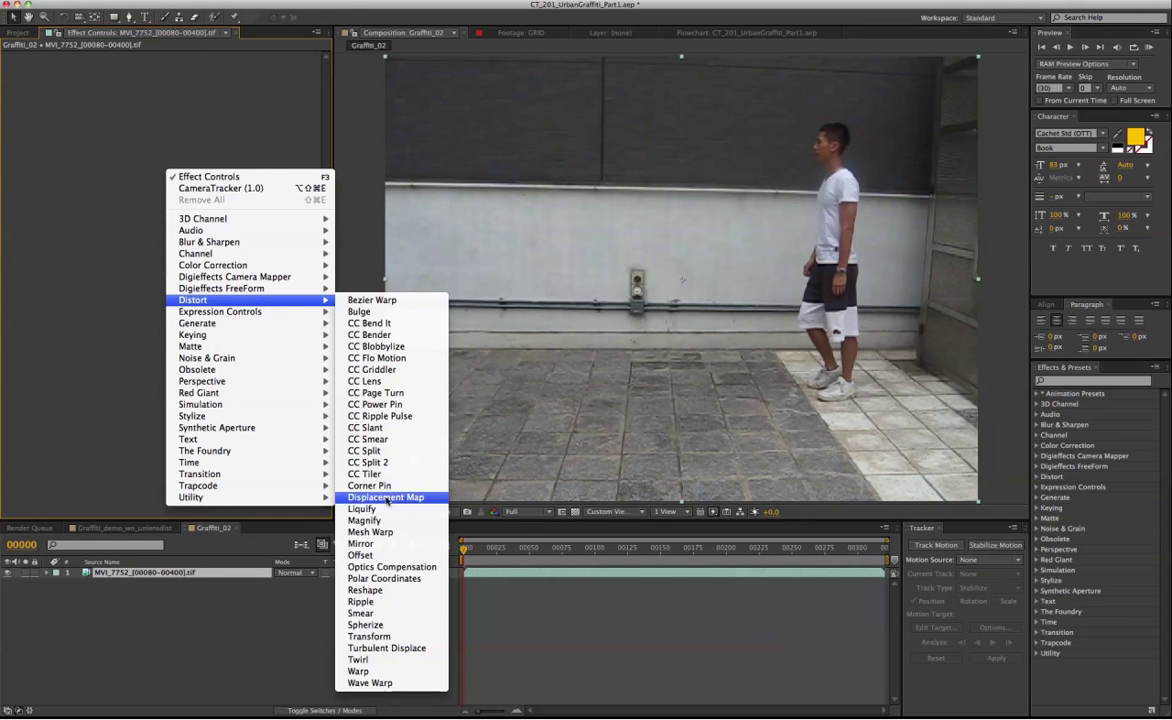
pyautogui.click(397, 569)
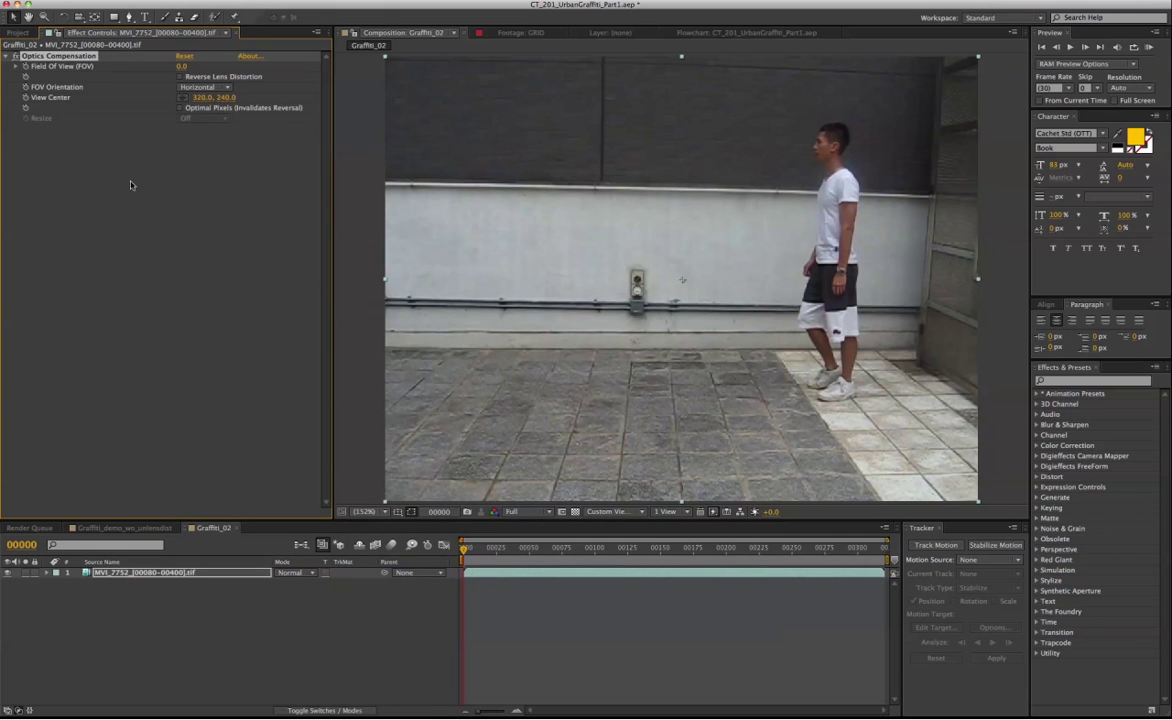
pyautogui.moveTo(181, 66); pyautogui.dragTo(243, 72)
pyautogui.click(181, 77)
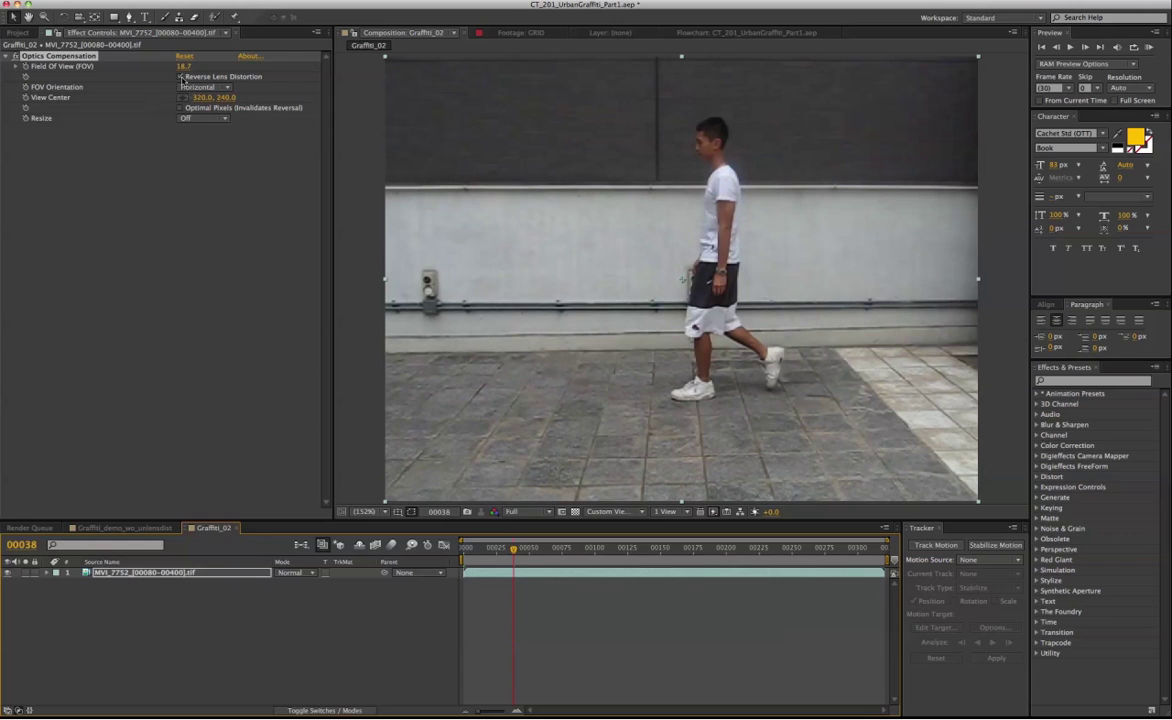
# Try a field of view of 20 with Optimal Pixels enabled in the Optics Compensation effect
pyautogui.click(188, 67)
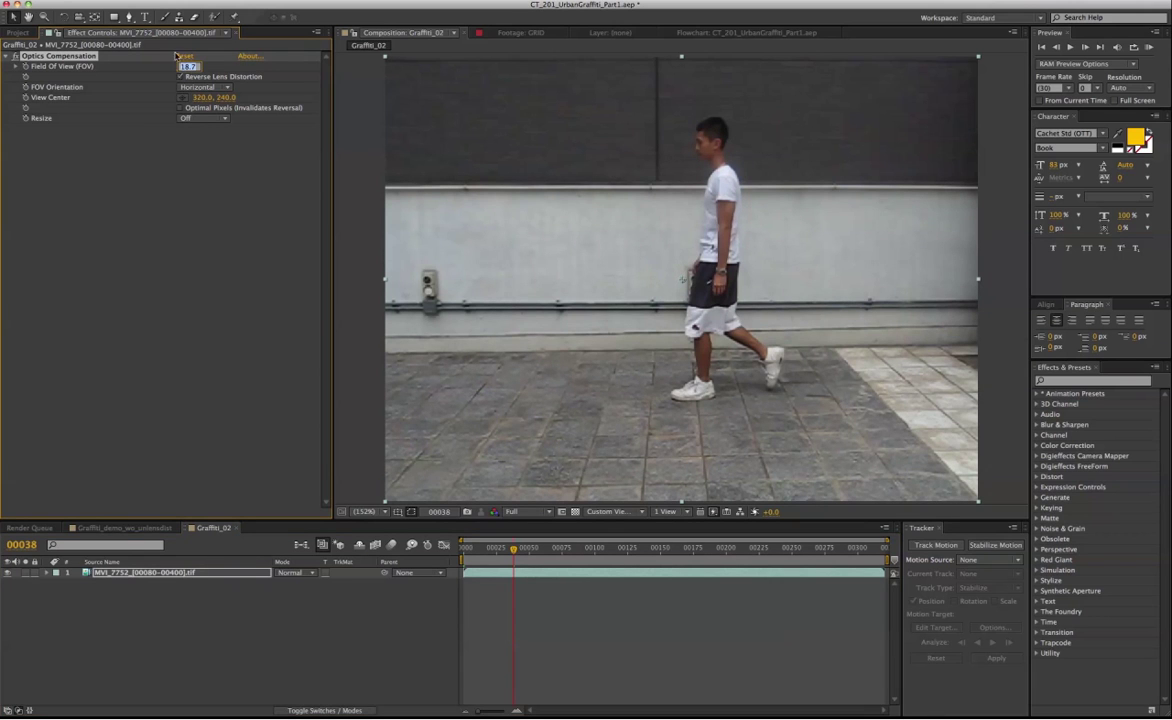
pyautogui.write('22')
pyautogui.press('BackSpace')
pyautogui.write('20')
pyautogui.press('Return')
pyautogui.click(180, 107)
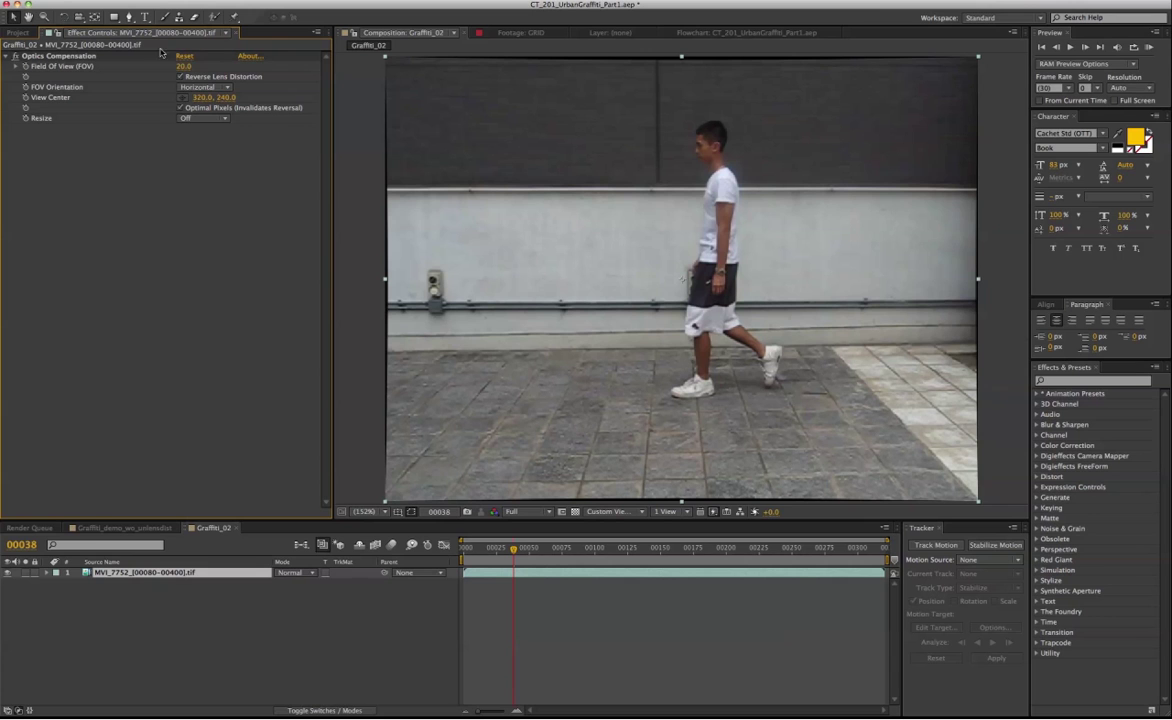
# Set the Optics Compensation field of view to 22 and disable Optimal Pixels
pyautogui.click(184, 66)
pyautogui.write('22')
pyautogui.press('Return')
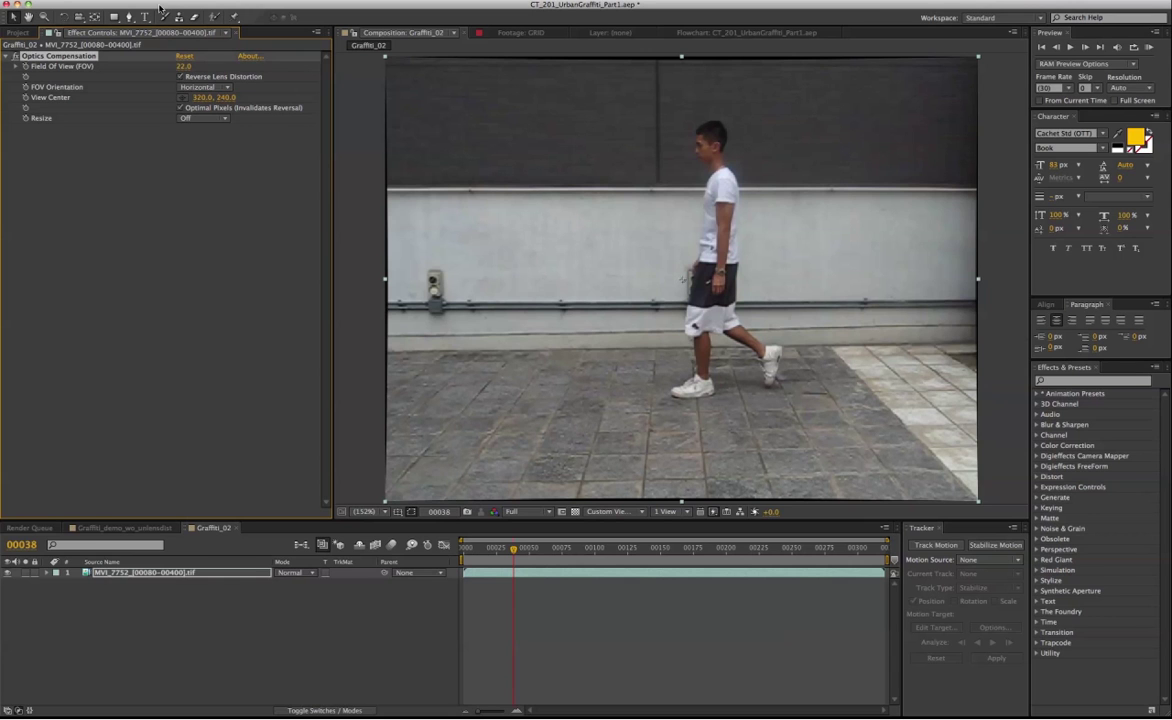
pyautogui.click(182, 107)
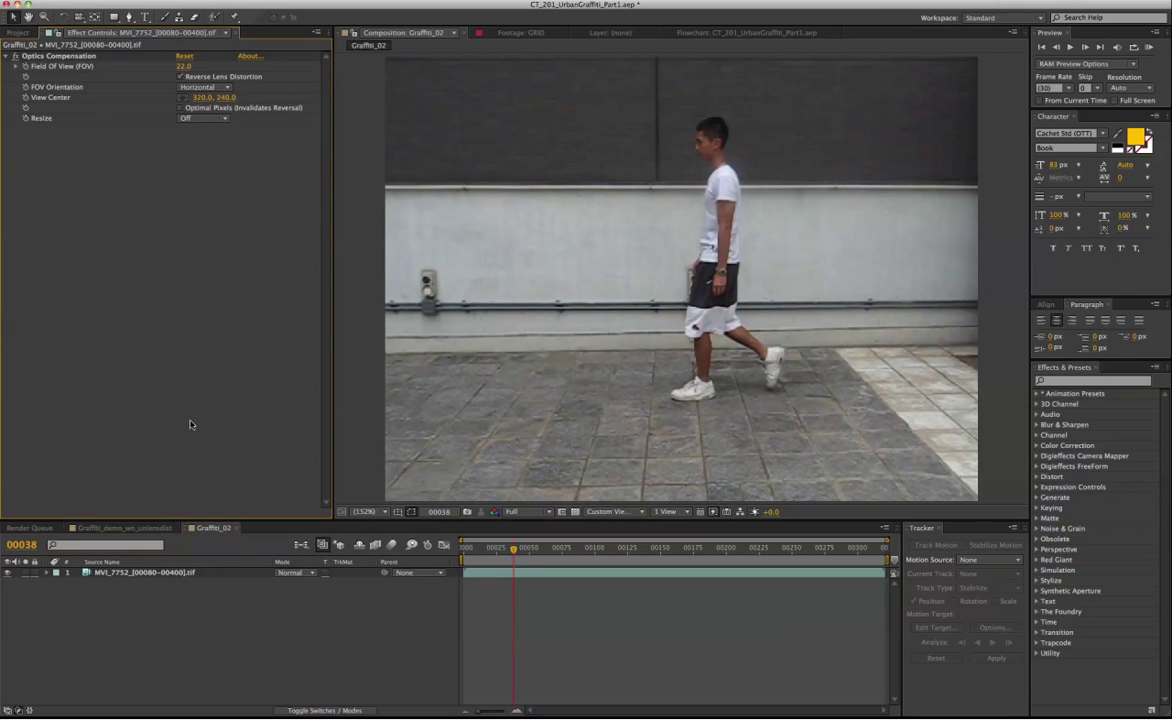
# Pre-compose the MVI_7752 footage layer, moving all attributes into the new composition
pyautogui.click(162, 573)
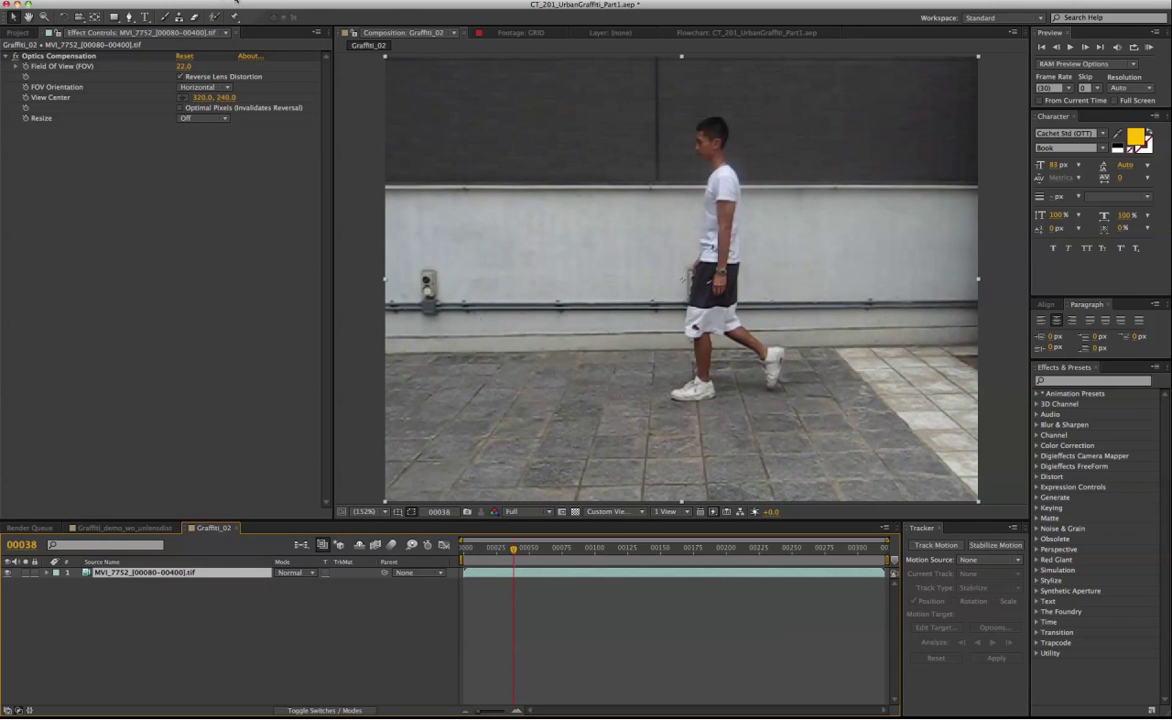
pyautogui.click(237, 2)
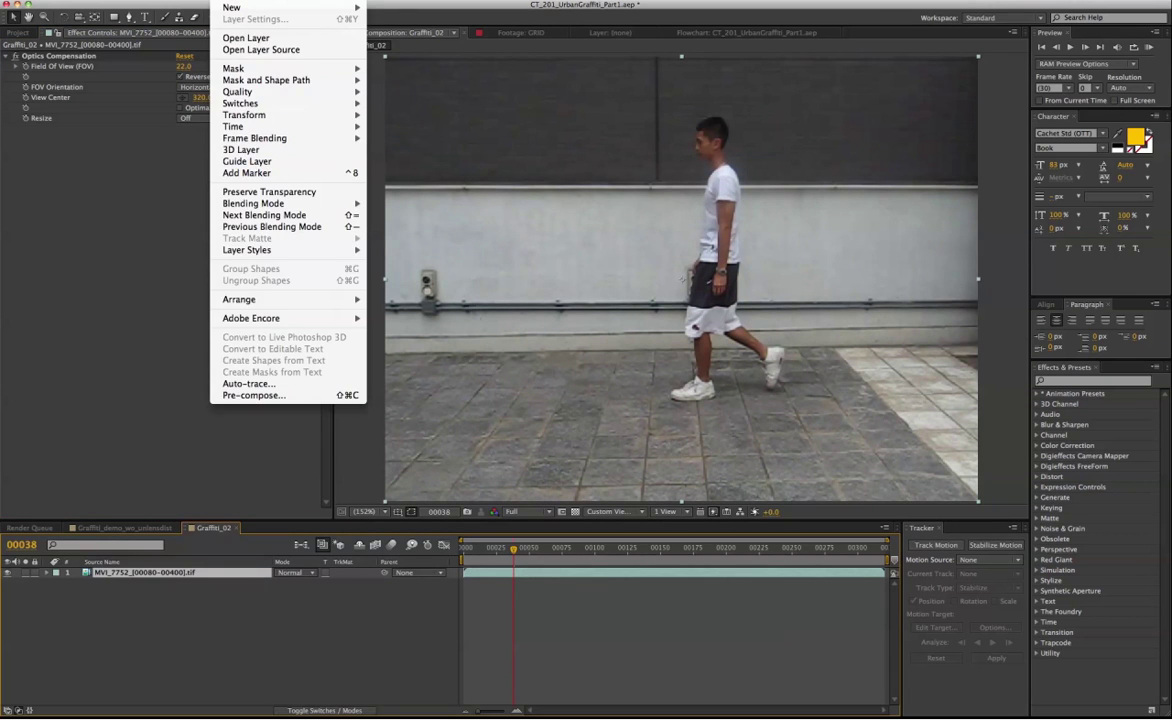
pyautogui.click(250, 395)
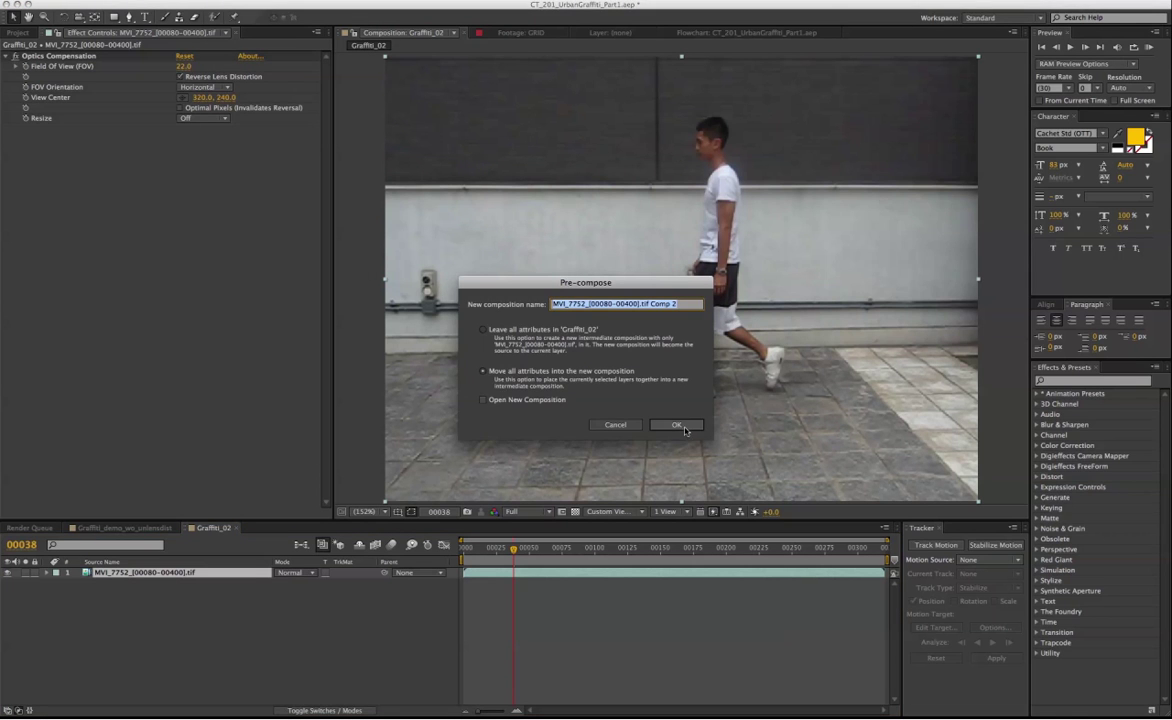
pyautogui.click(673, 427)
pyautogui.click(241, 626)
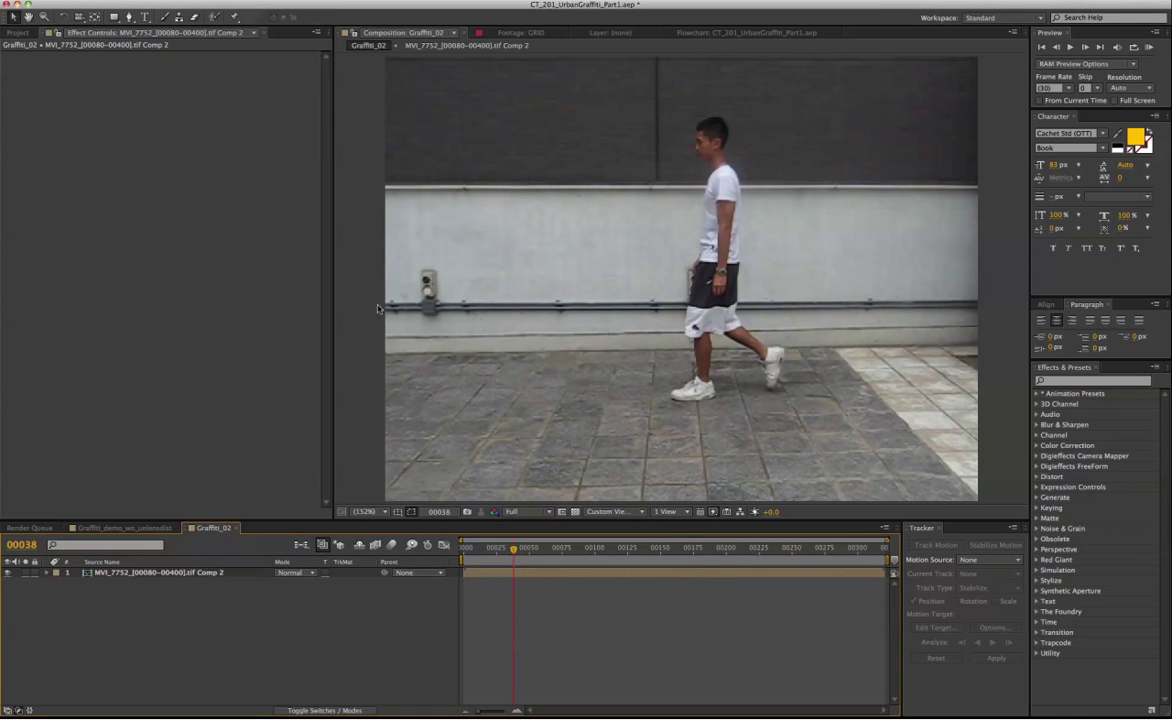
# Apply The Foundry's CameraTracker effect to the pre-composed MVI_7752 layer
pyautogui.click(198, 573)
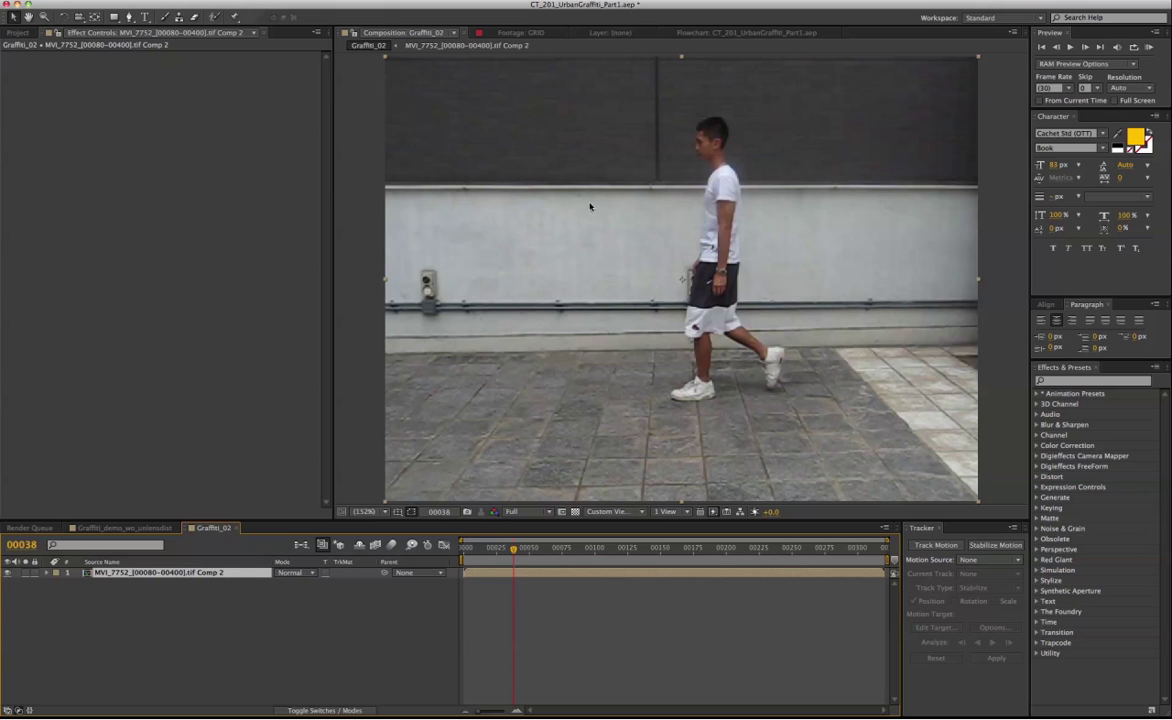
pyautogui.rightClick(207, 575)
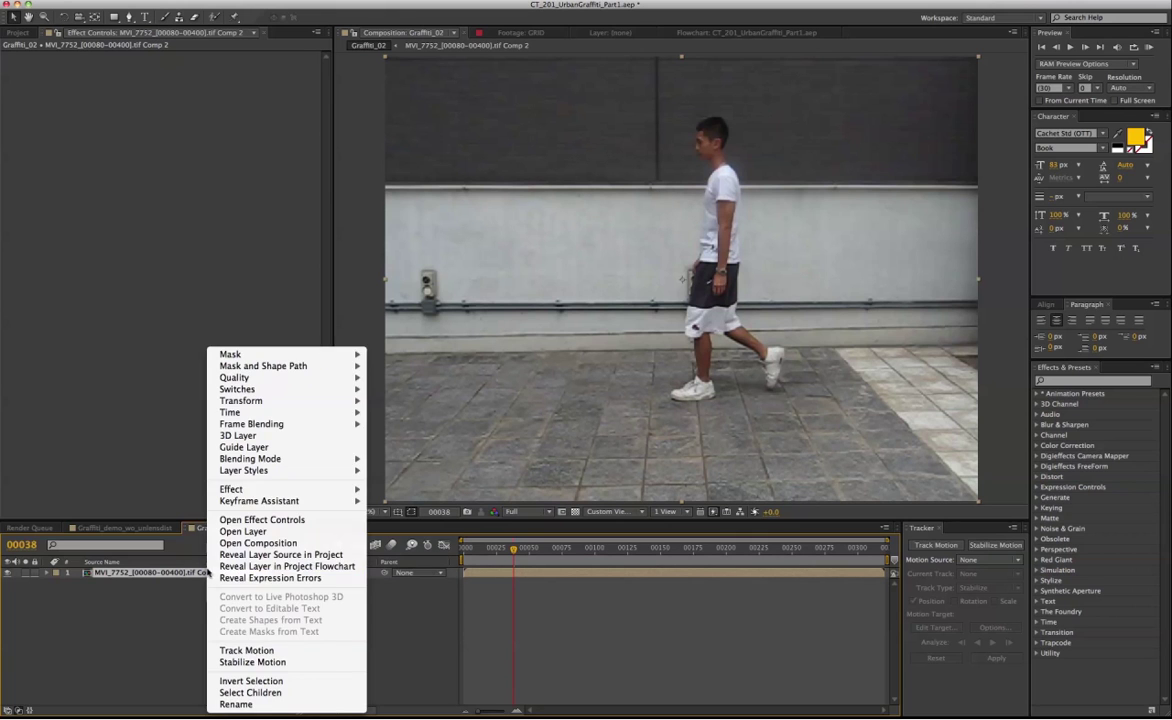
pyautogui.moveTo(255, 489)
pyautogui.moveTo(441, 658)
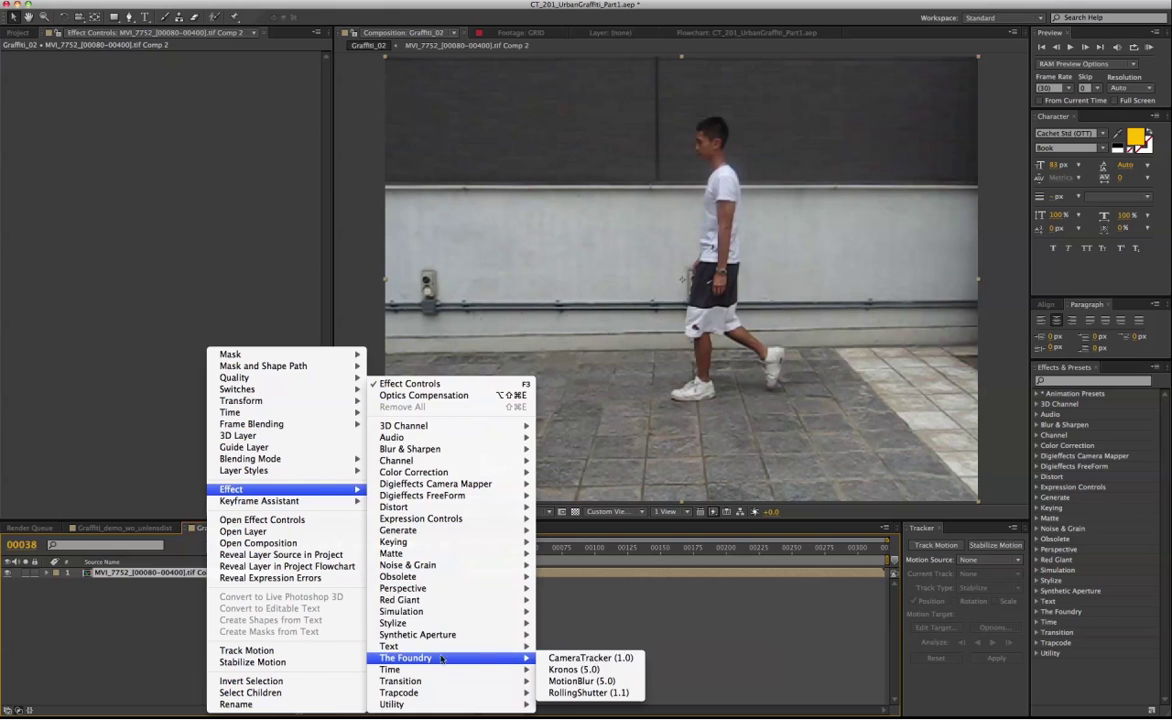
pyautogui.click(590, 658)
# Add the TrackingMatte composition from the 03_PreComp folder below the footage layer and scrub the timeline to frame 76
pyautogui.click(22, 33)
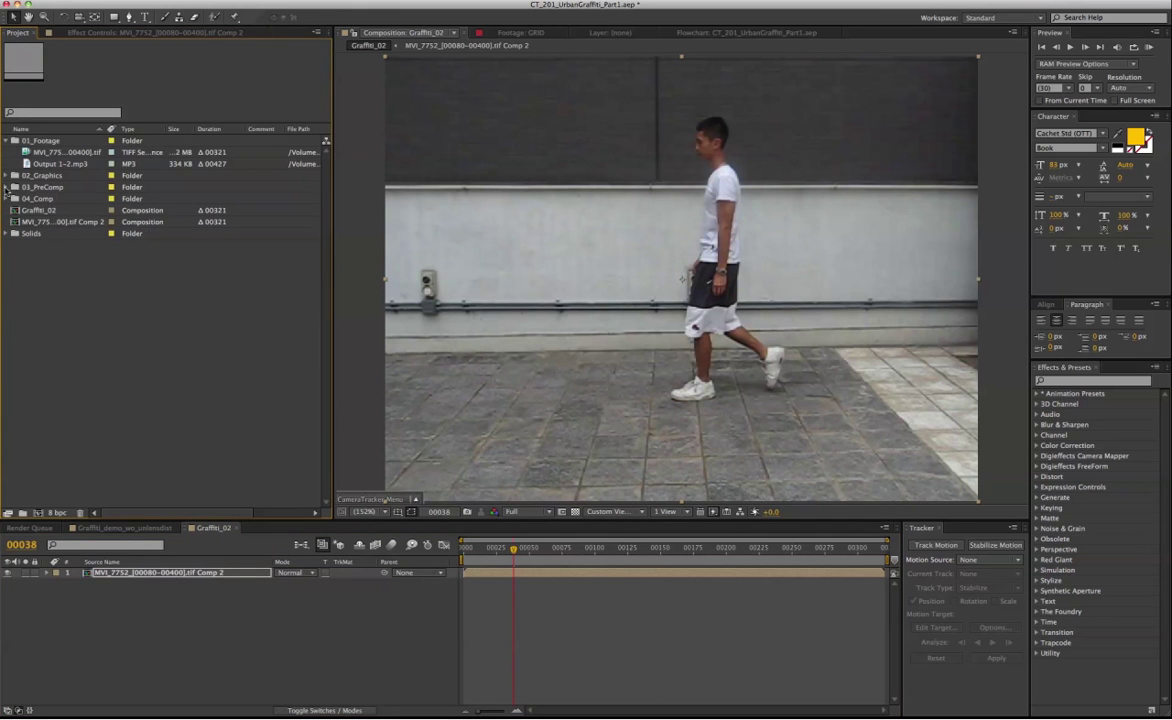
pyautogui.click(6, 187)
pyautogui.moveTo(59, 224); pyautogui.dragTo(217, 641)
pyautogui.click(218, 642)
pyautogui.moveTo(516, 551); pyautogui.dragTo(584, 579)
pyautogui.click(563, 548)
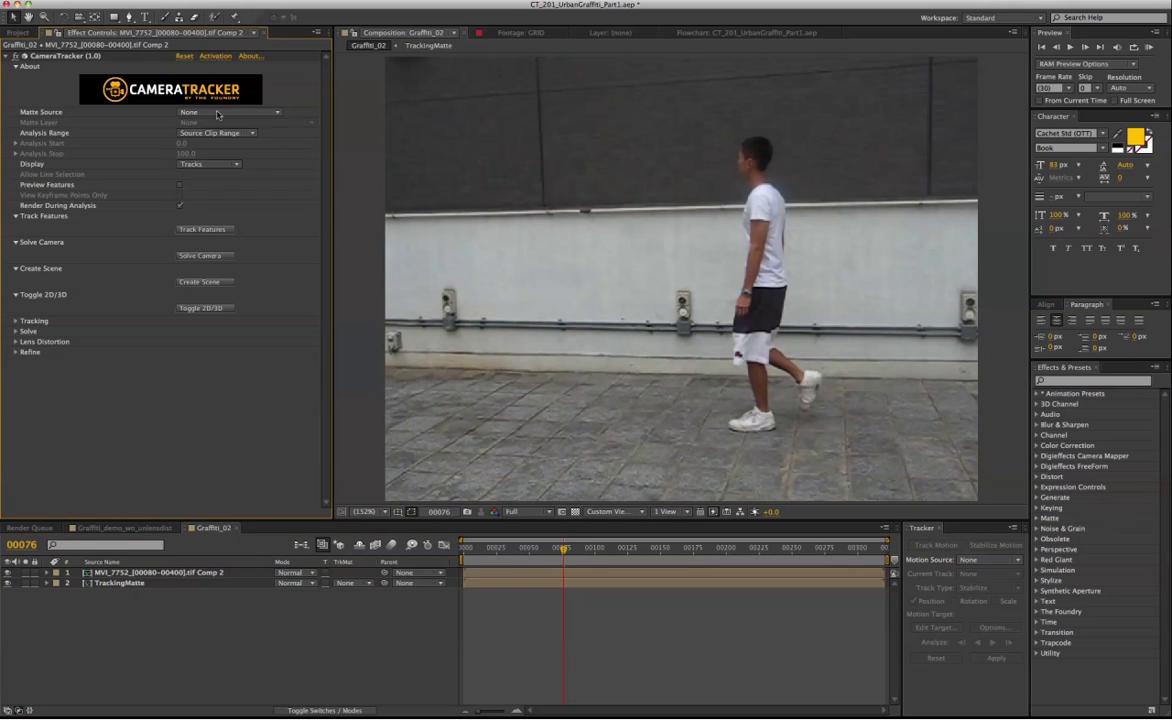
# Set CameraTracker's matte source to Matte Alpha and its matte layer to TrackingMatte
pyautogui.click(202, 111)
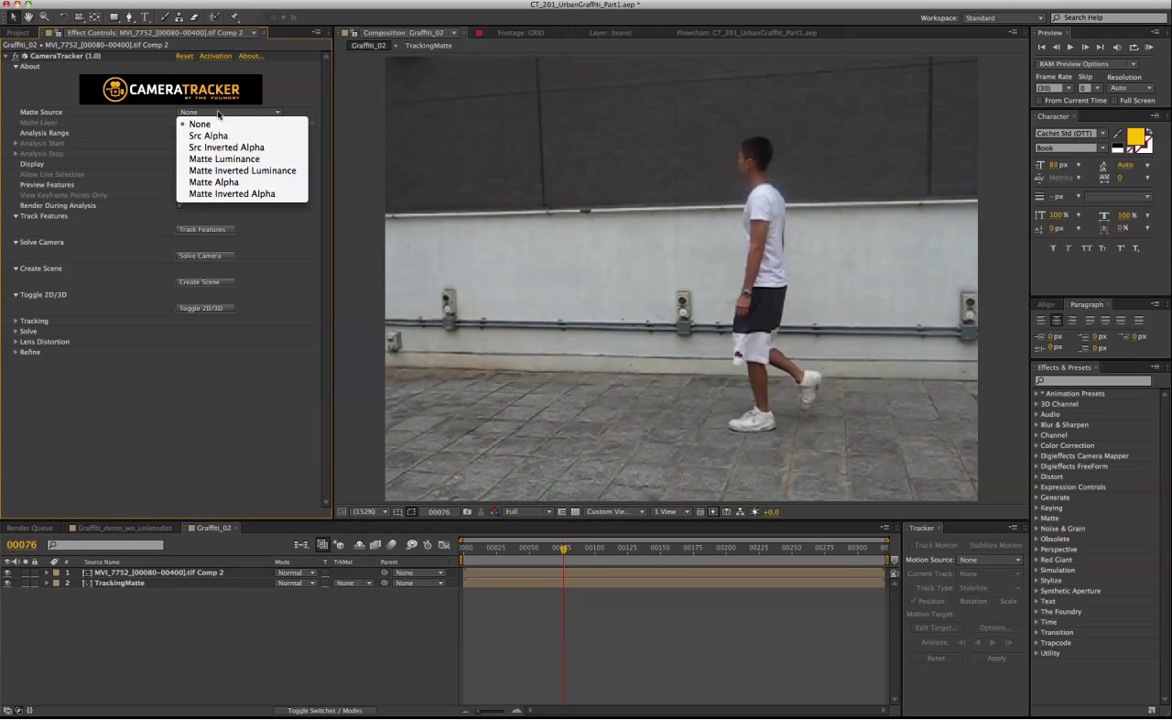
pyautogui.click(249, 183)
pyautogui.click(222, 122)
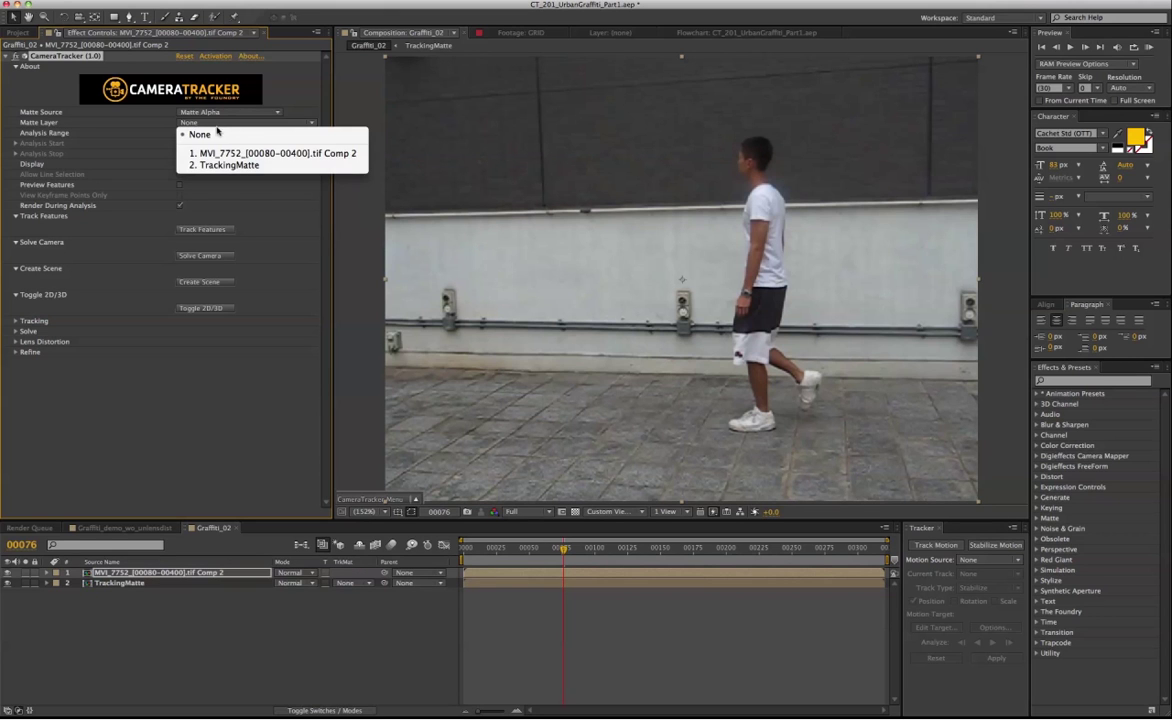
pyautogui.click(167, 133)
pyautogui.click(212, 125)
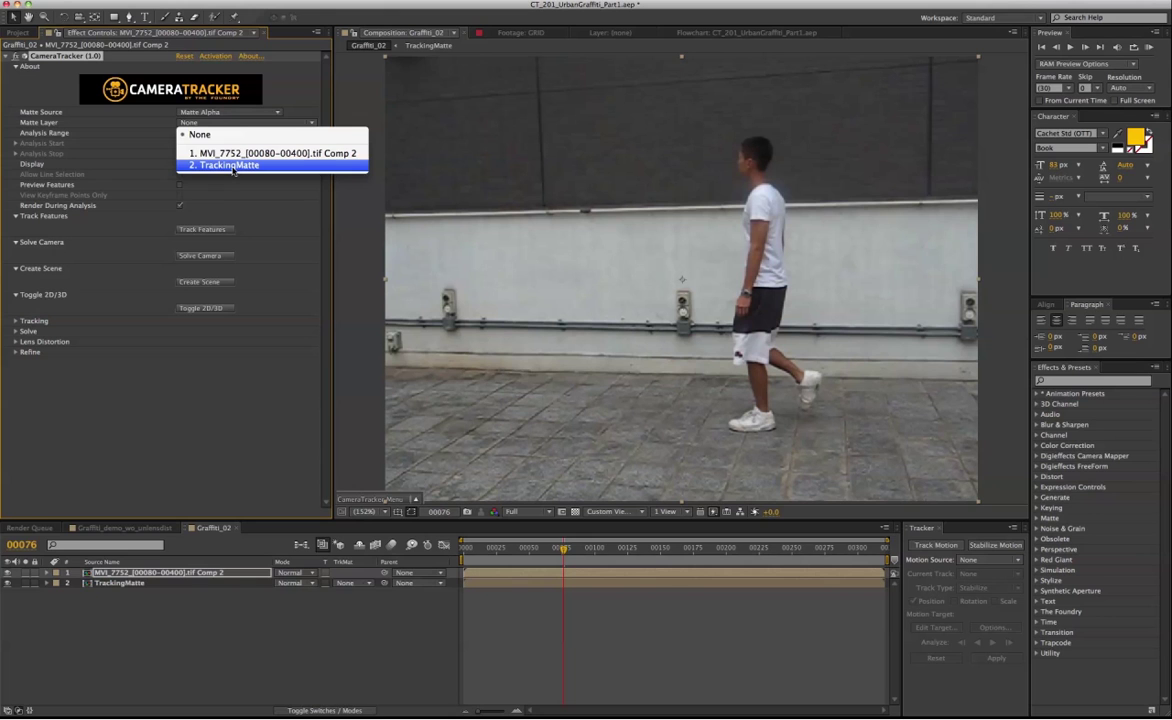
pyautogui.click(229, 168)
pyautogui.click(170, 584)
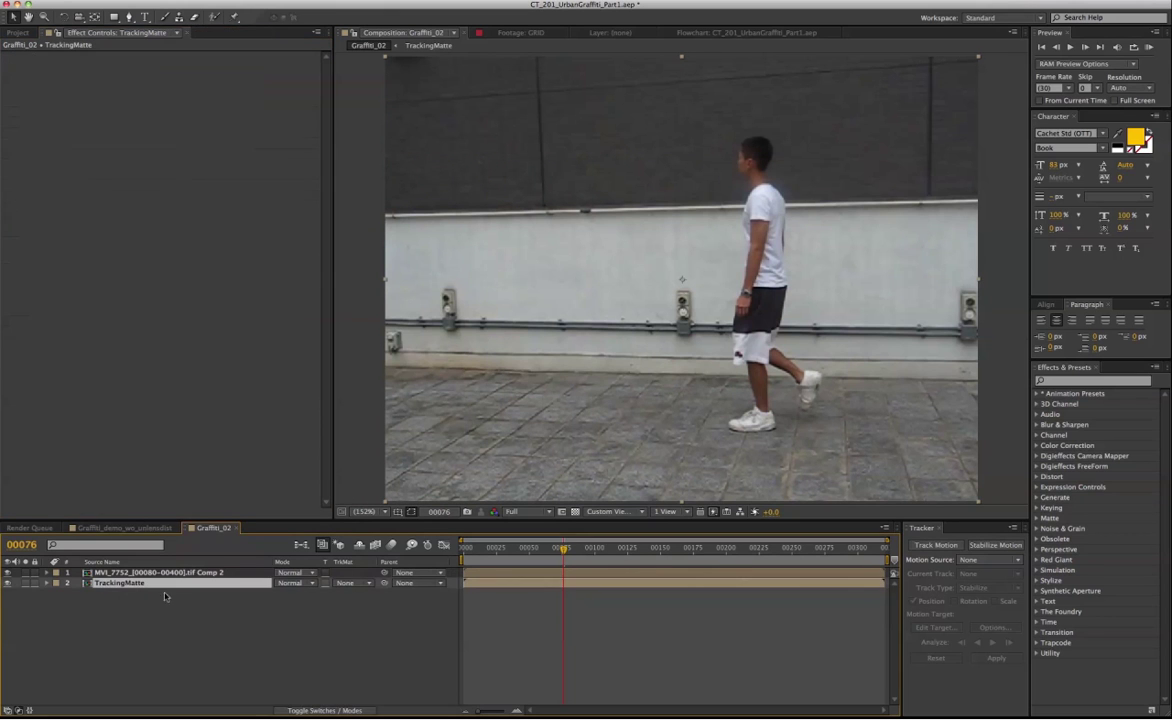
pyautogui.click(170, 573)
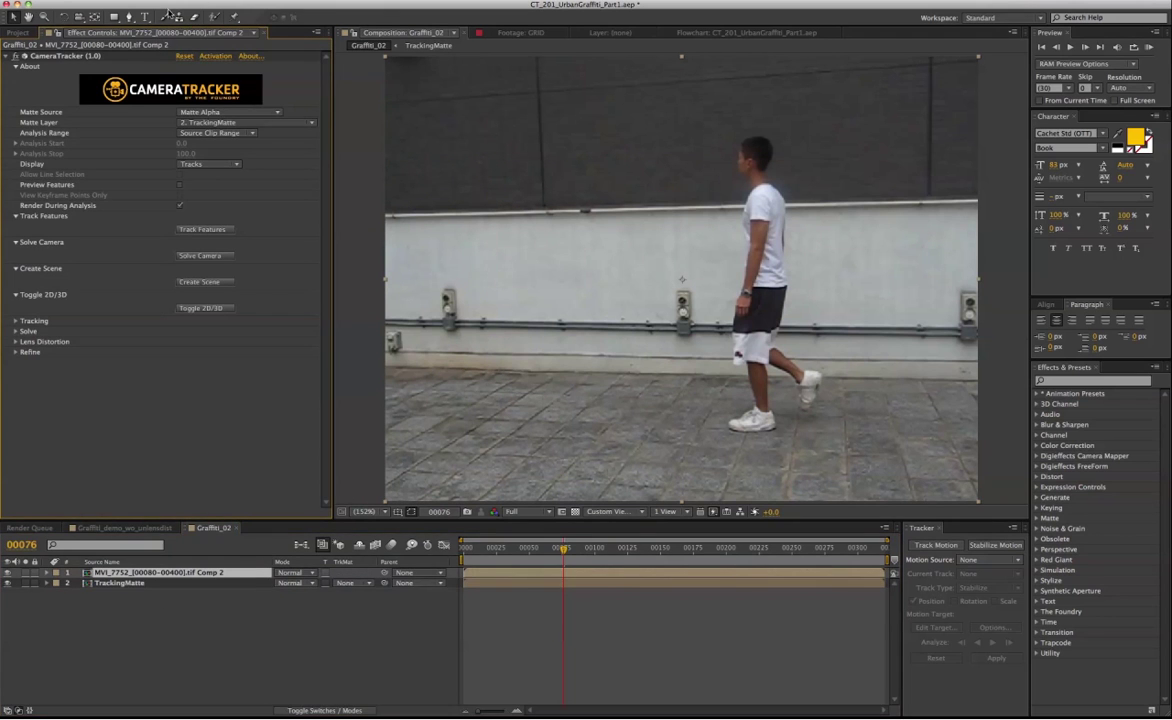
# Turn off Render During Analysis and track the footage's features with CameraTracker
pyautogui.click(180, 205)
pyautogui.click(208, 278)
pyautogui.click(203, 229)
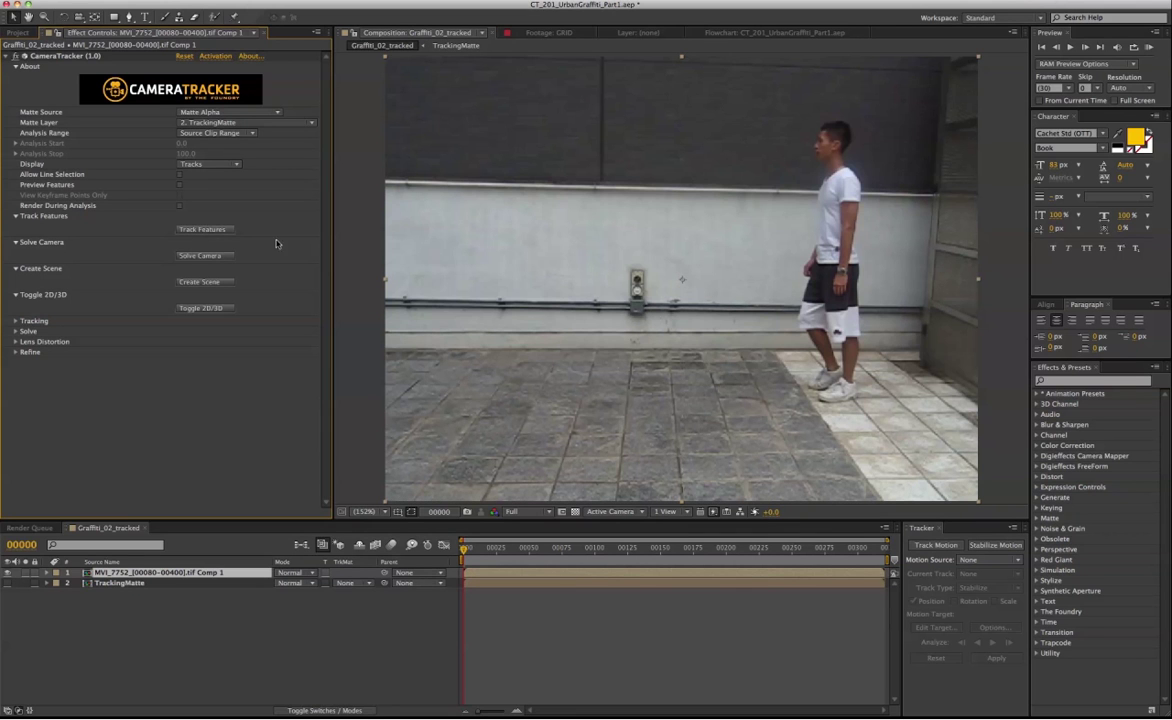
# Solve the camera from the tracked features, check the reprojection error and dismiss the solve report
pyautogui.click(212, 258)
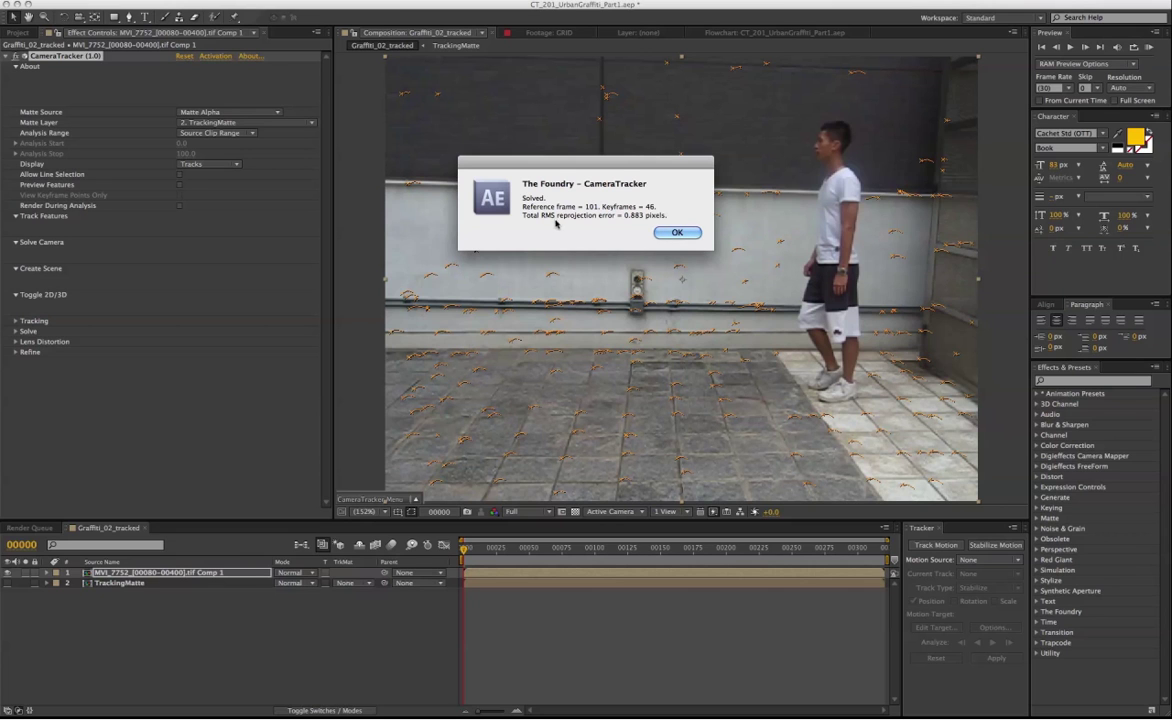
pyautogui.moveTo(558, 216); pyautogui.dragTo(607, 216)
pyautogui.moveTo(624, 216); pyautogui.dragTo(666, 207)
pyautogui.click(676, 232)
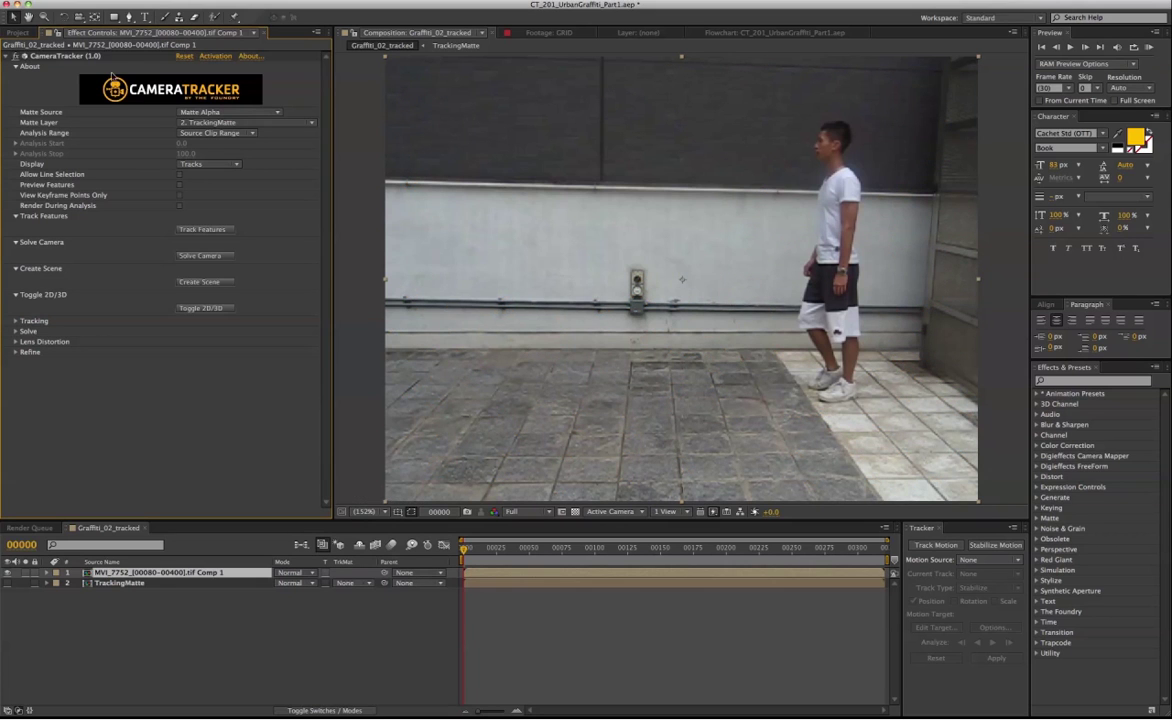
# Expand CameraTracker's Refine settings to examine the track and solve error values
pyautogui.click(15, 352)
pyautogui.click(180, 597)
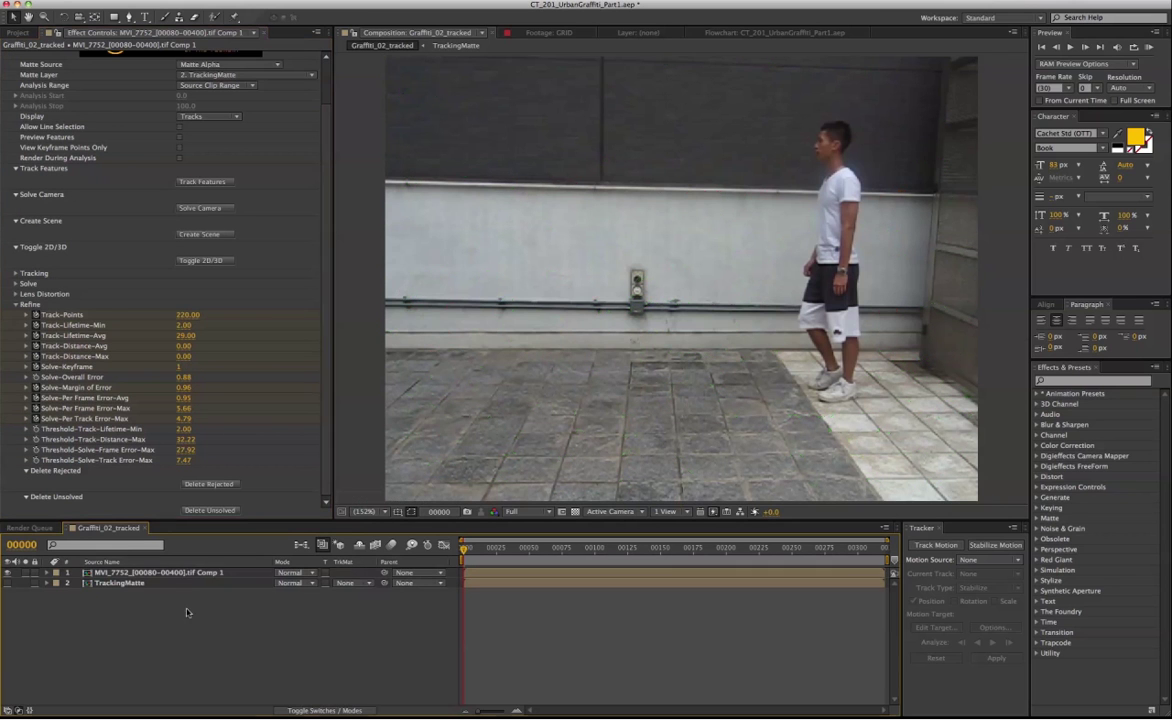
# Reveal the footage layer's keyframed CameraTracker properties and examine the curve of Solve-Per Frame Error-Max in the graph view
pyautogui.click(186, 574)
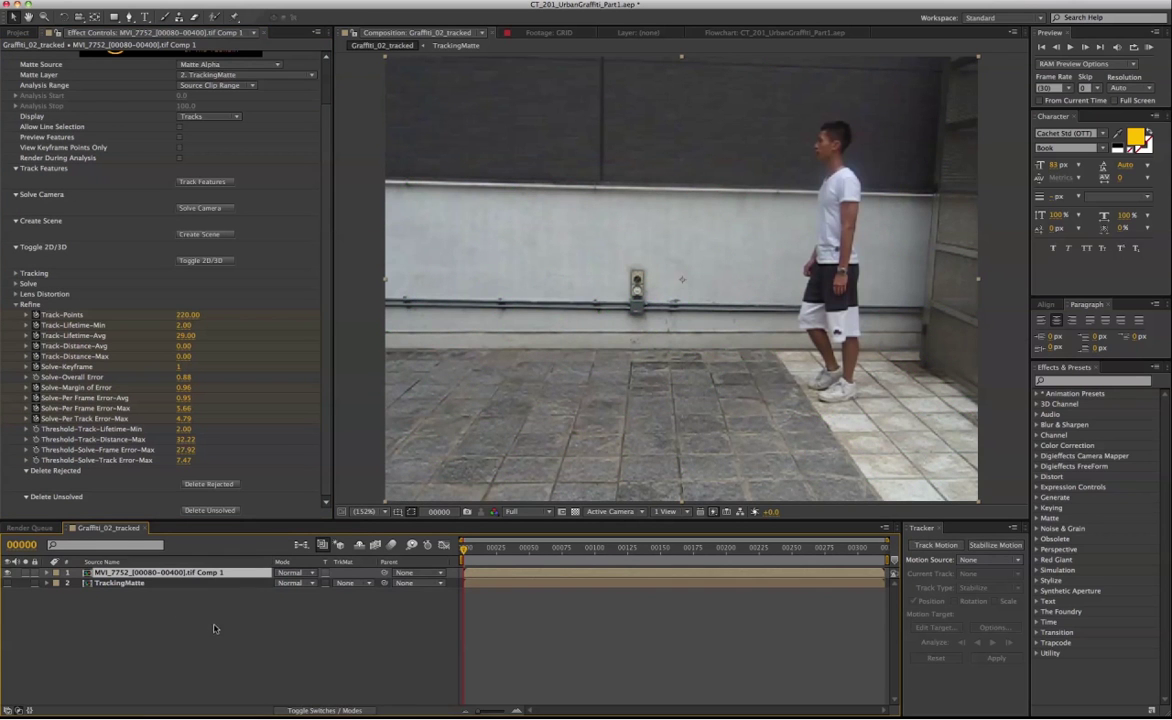
pyautogui.press('u')
pyautogui.click(153, 677)
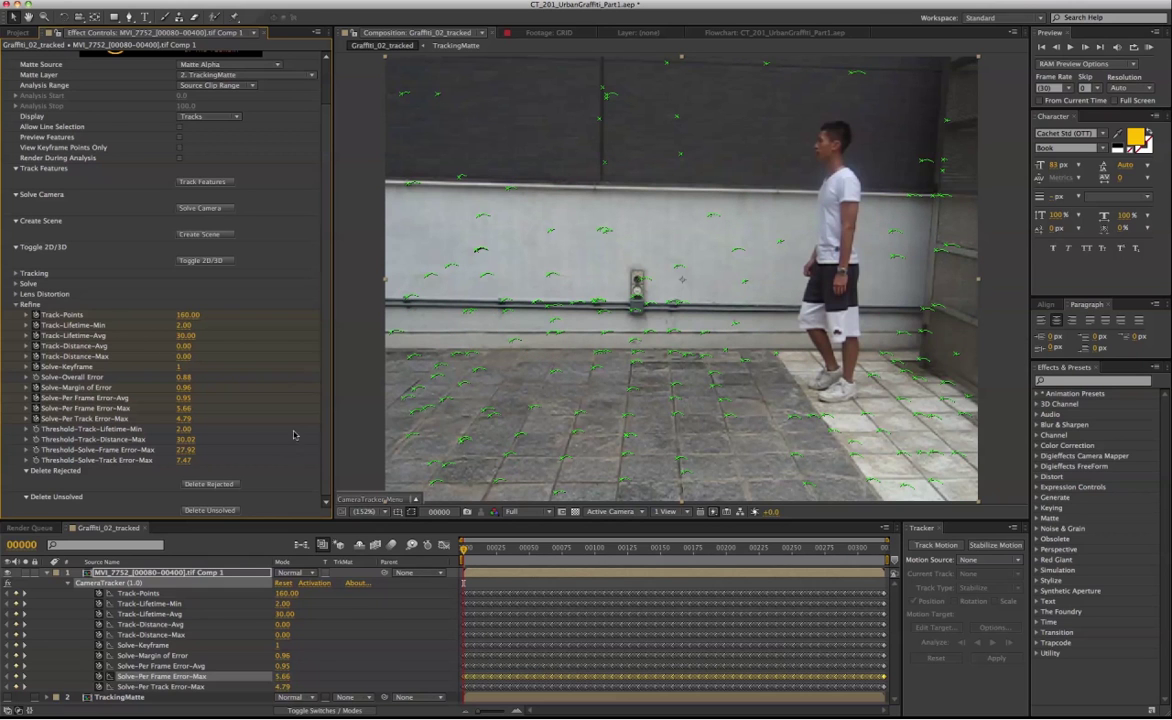
pyautogui.click(443, 544)
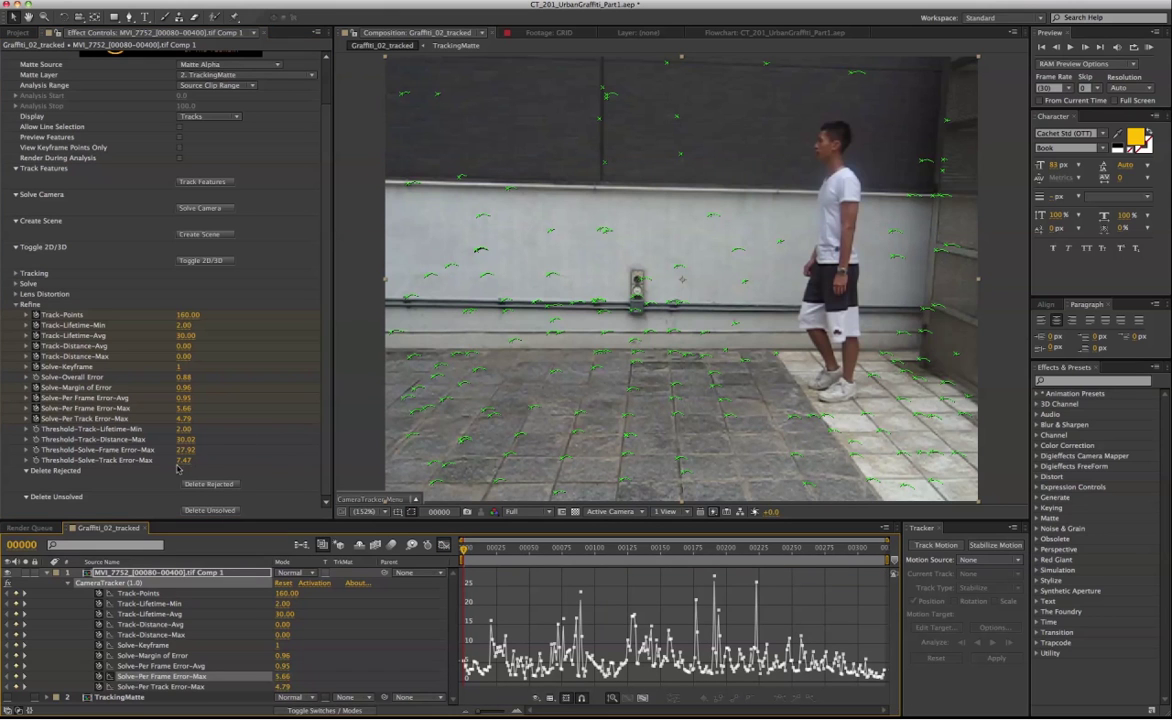
# Lower Threshold-Solve-Frame Error-Max to 11.56, solve the camera again and dismiss the solve report
pyautogui.moveTo(188, 451); pyautogui.dragTo(14, 439)
pyautogui.moveTo(187, 456); pyautogui.dragTo(120, 450)
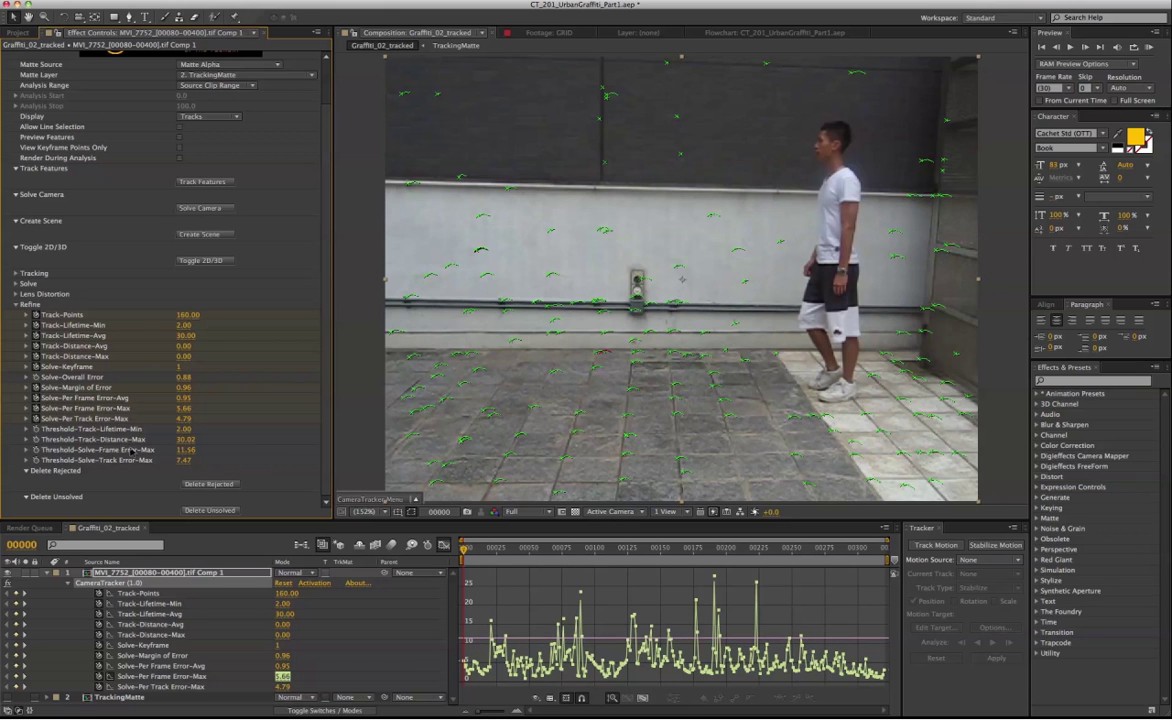
pyautogui.scroll(2, 297, 249)
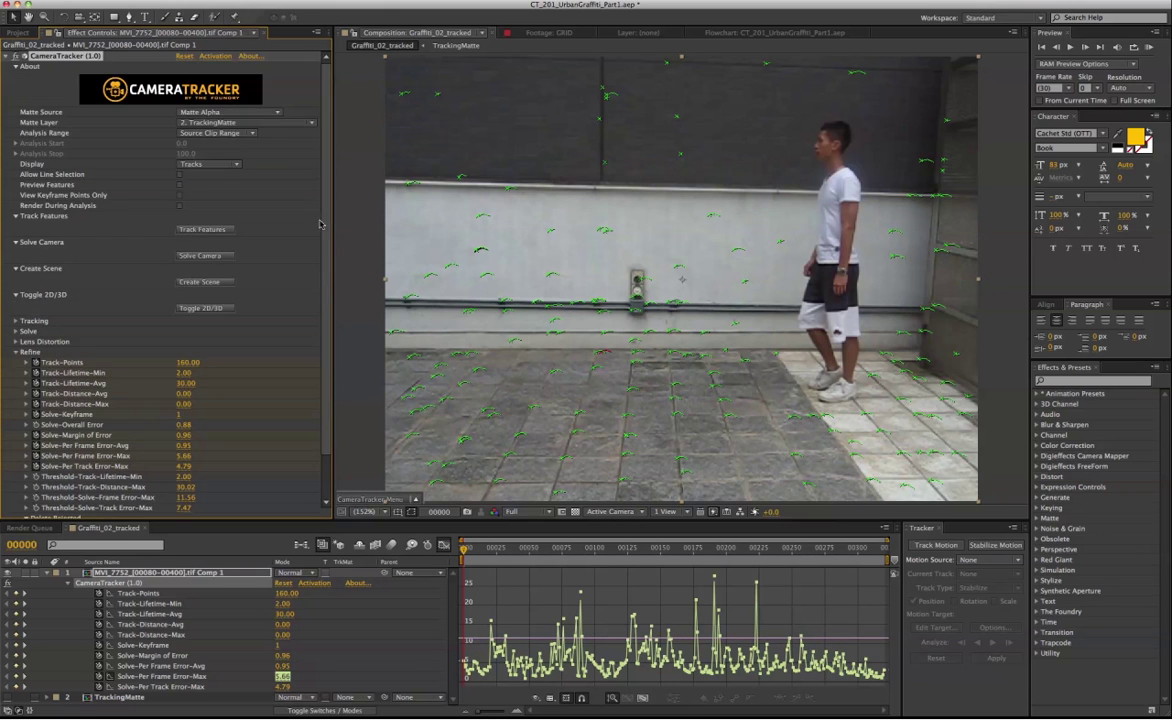
pyautogui.click(206, 255)
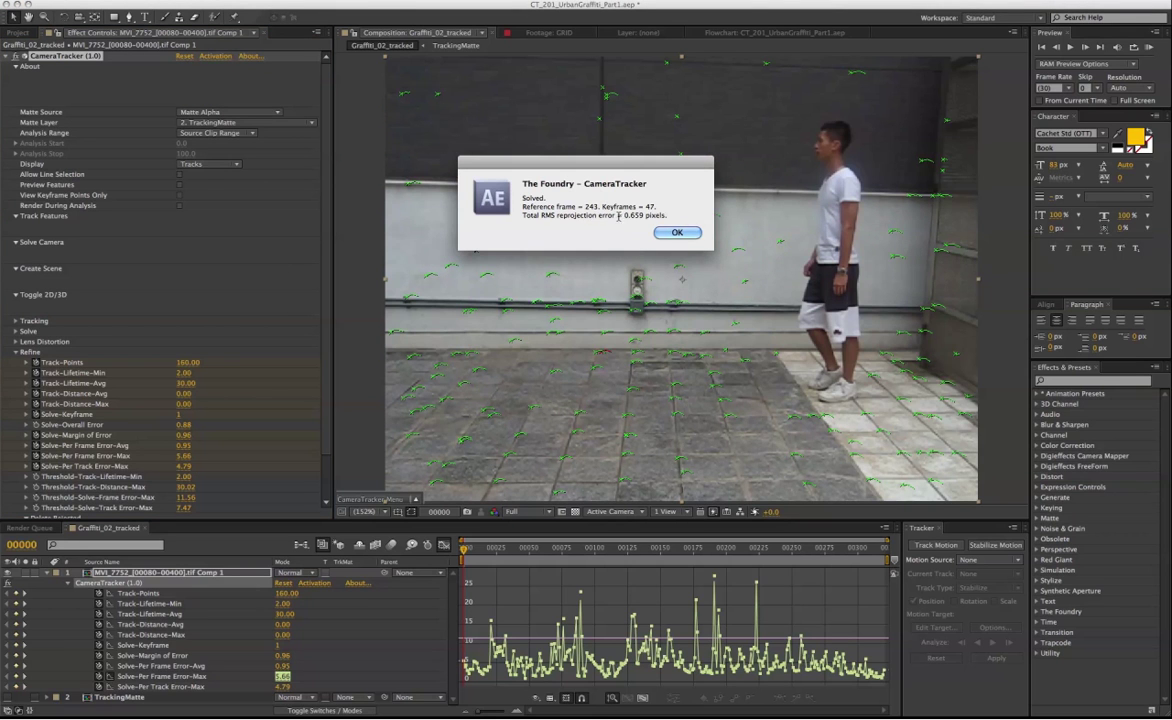
pyautogui.click(677, 235)
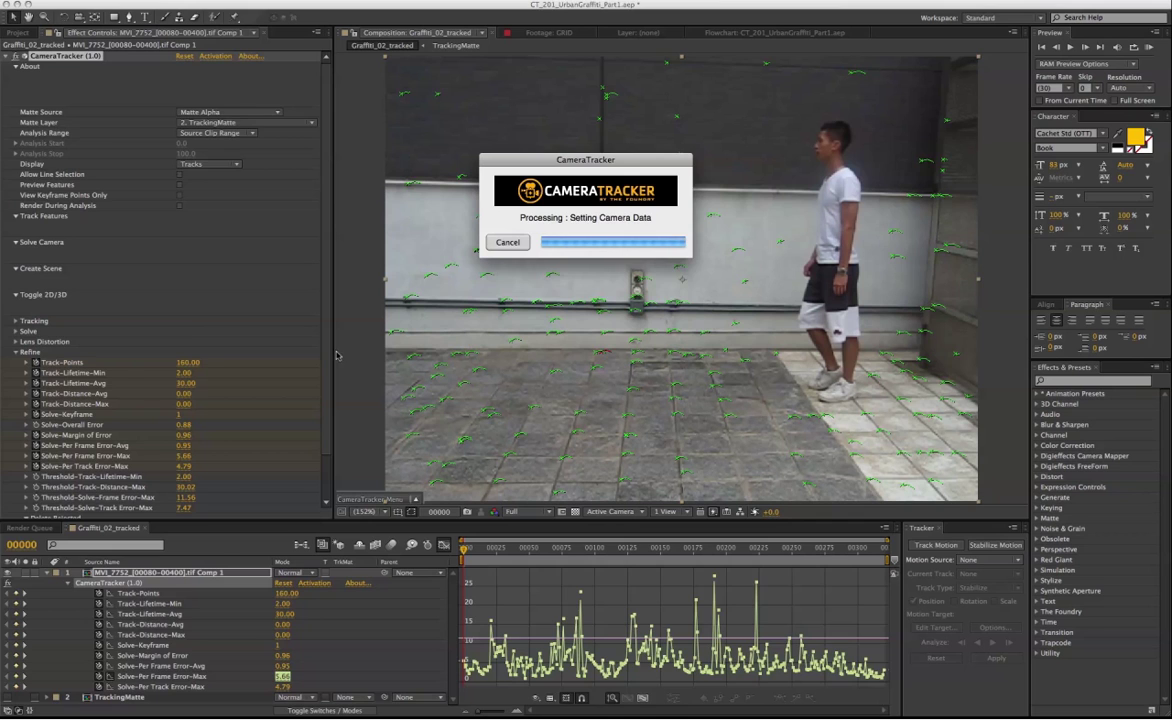
# Create the CameraTracker scene from the solve and look through the generated camera and null object layers
pyautogui.click(200, 234)
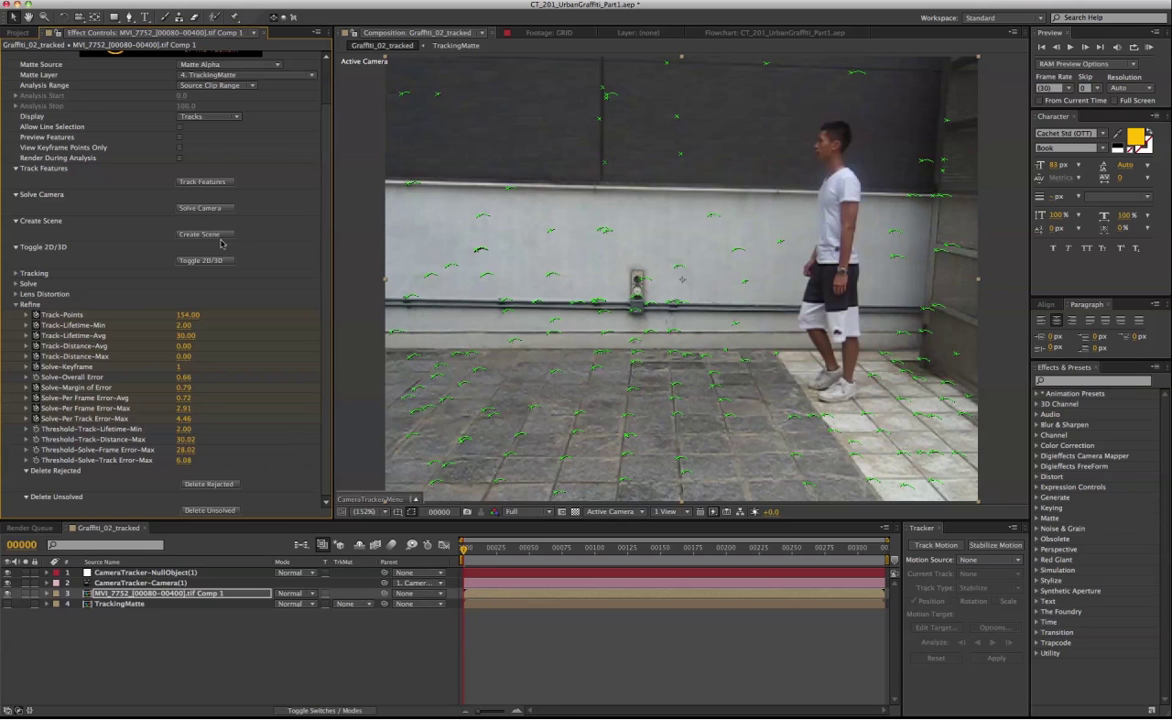
pyautogui.click(195, 584)
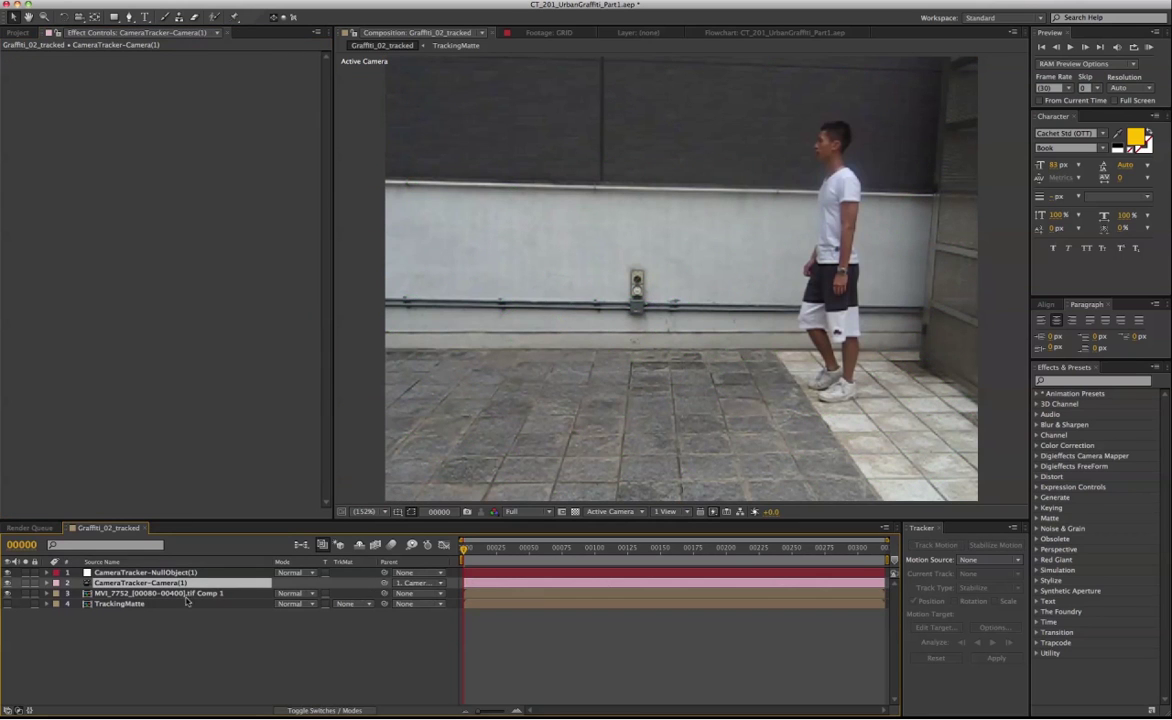
pyautogui.click(187, 594)
pyautogui.click(194, 594)
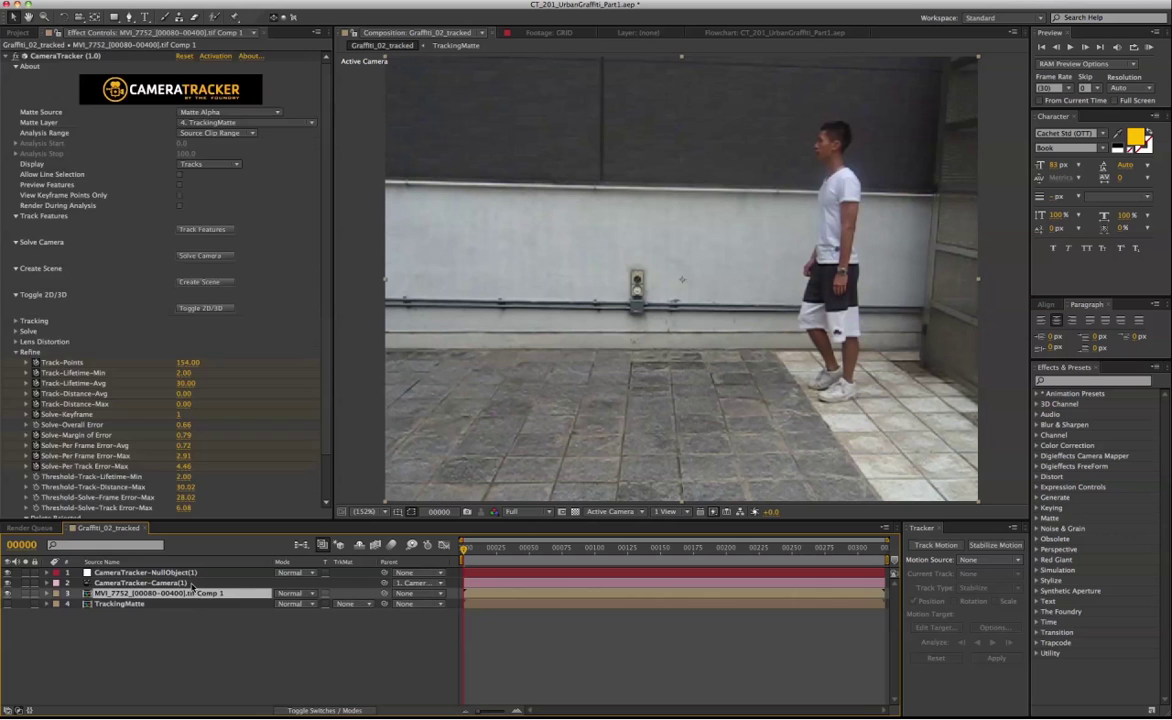
pyautogui.click(186, 583)
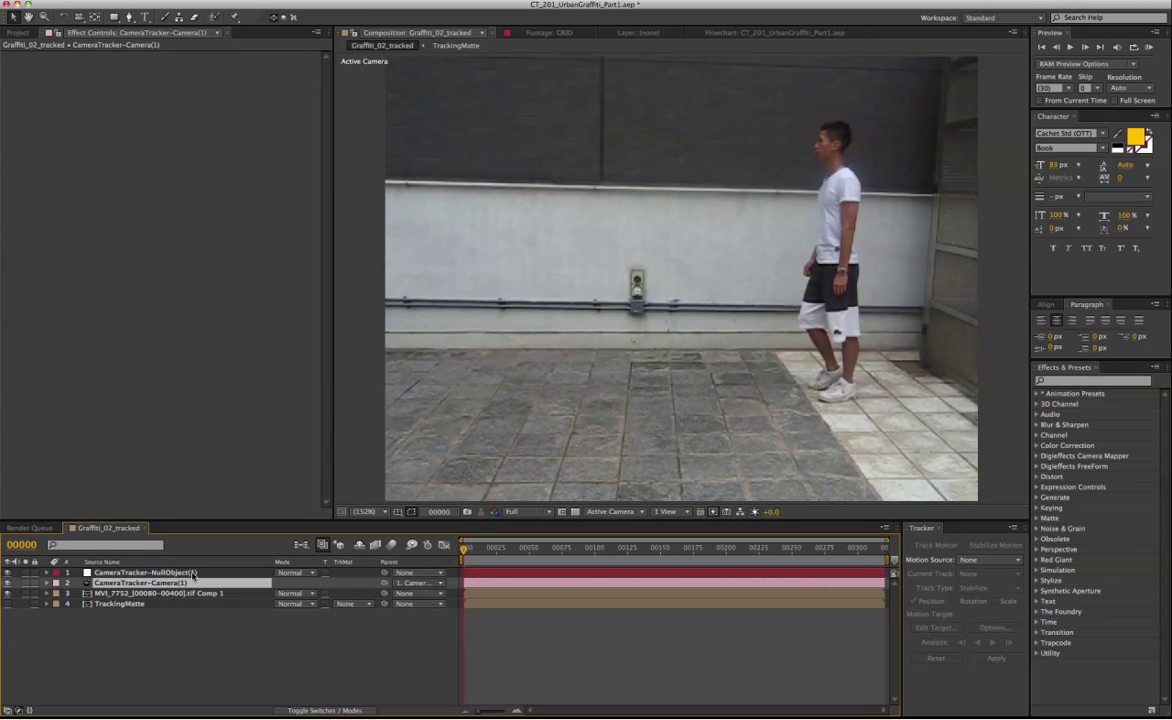
pyautogui.click(193, 573)
pyautogui.click(215, 584)
# Toggle the footage layer's CameraTracker display to 3D and orbit around the point cloud in Custom View 1
pyautogui.click(211, 593)
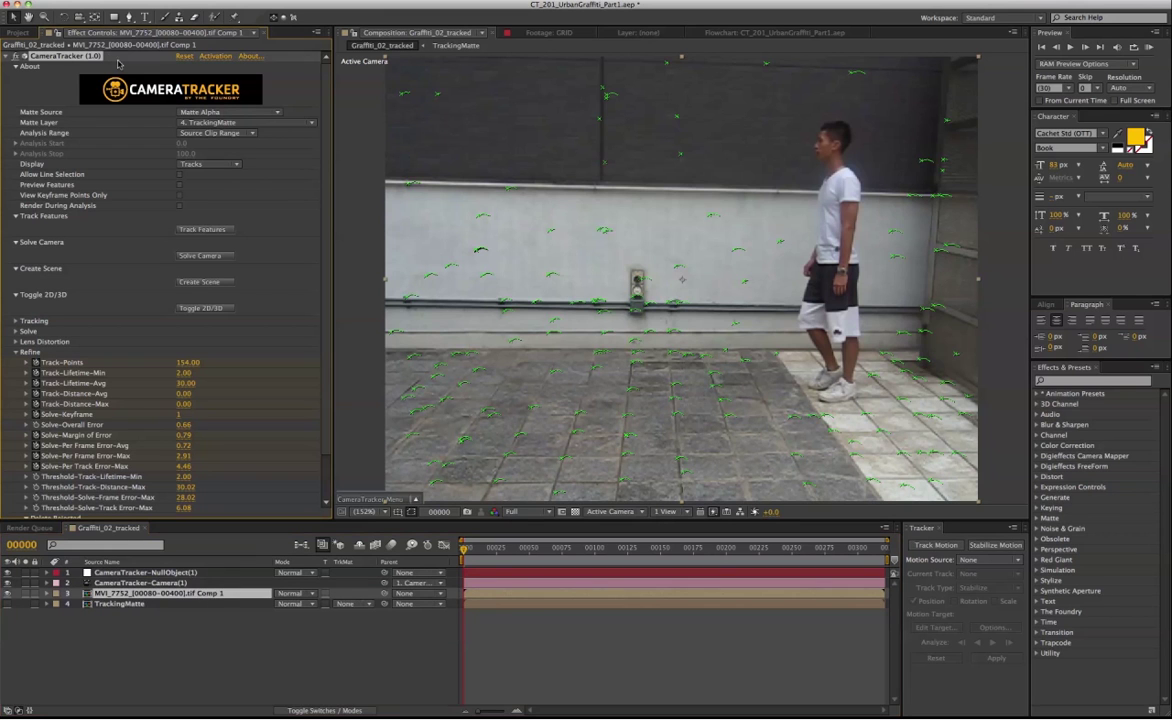
pyautogui.click(228, 308)
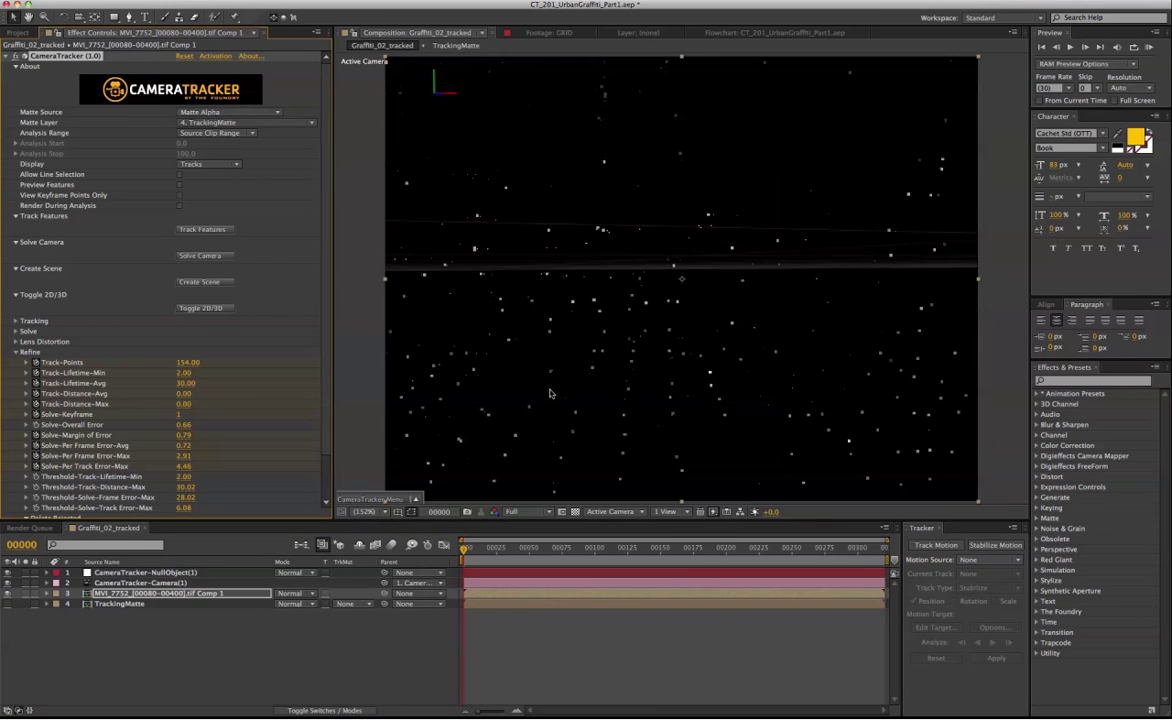
pyautogui.click(611, 512)
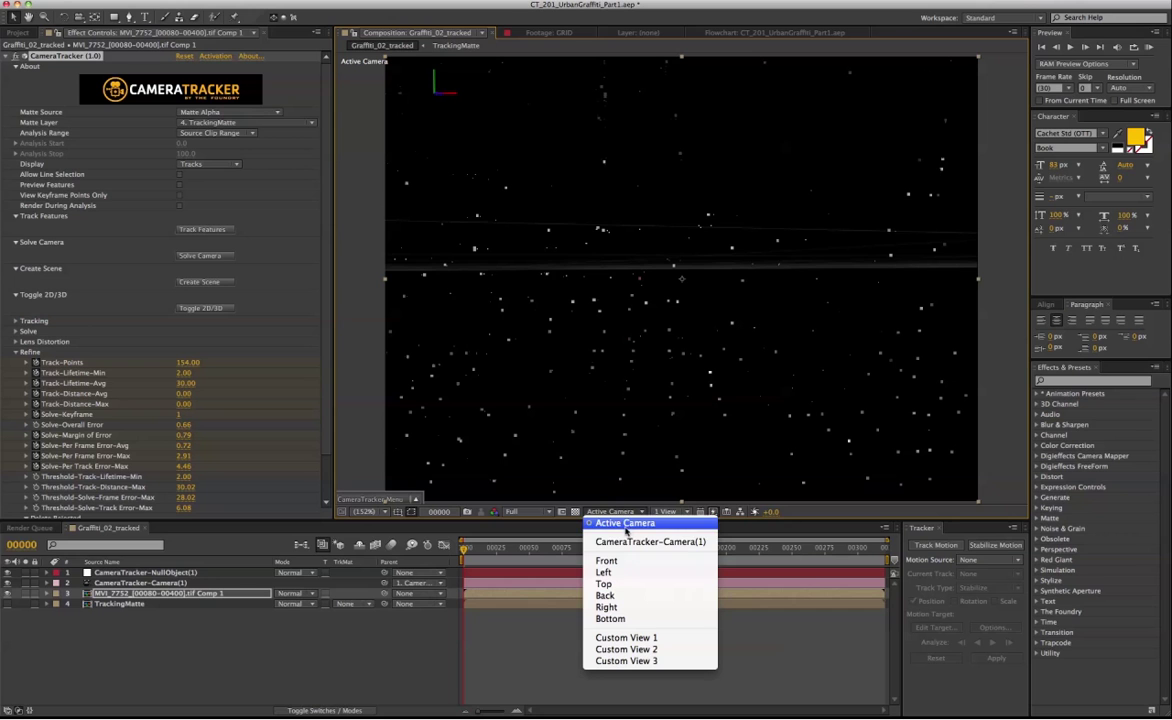
pyautogui.click(628, 642)
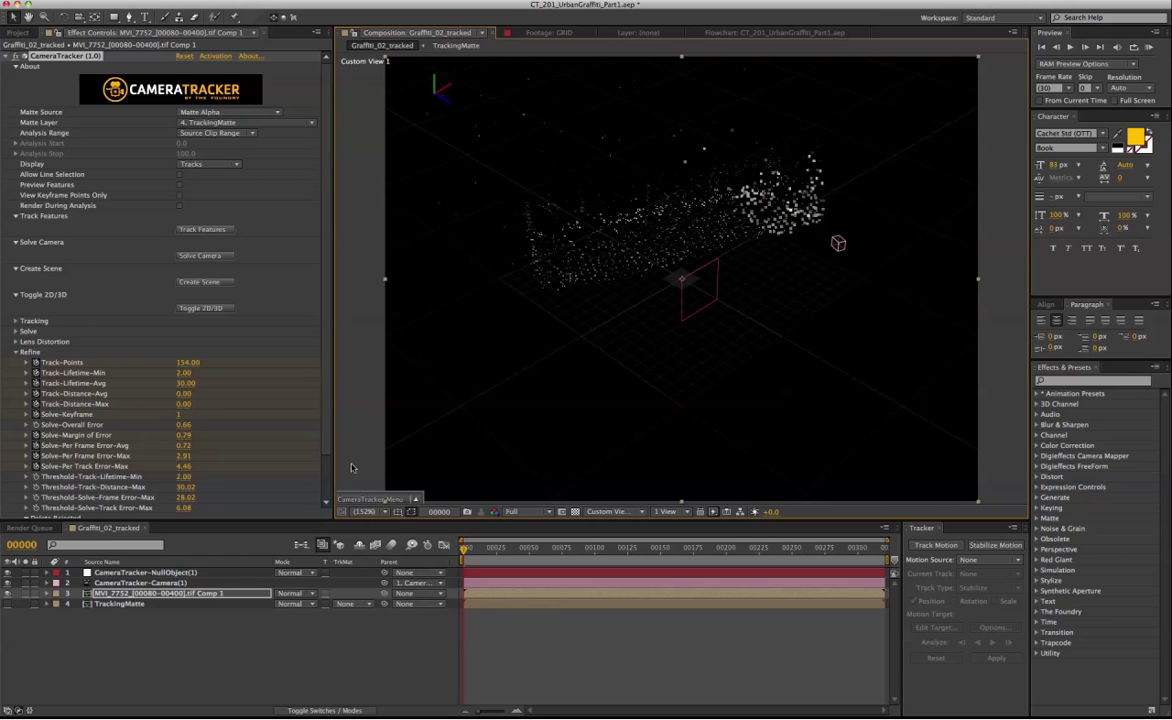
pyautogui.press('c')
pyautogui.moveTo(670, 300); pyautogui.dragTo(715, 238)
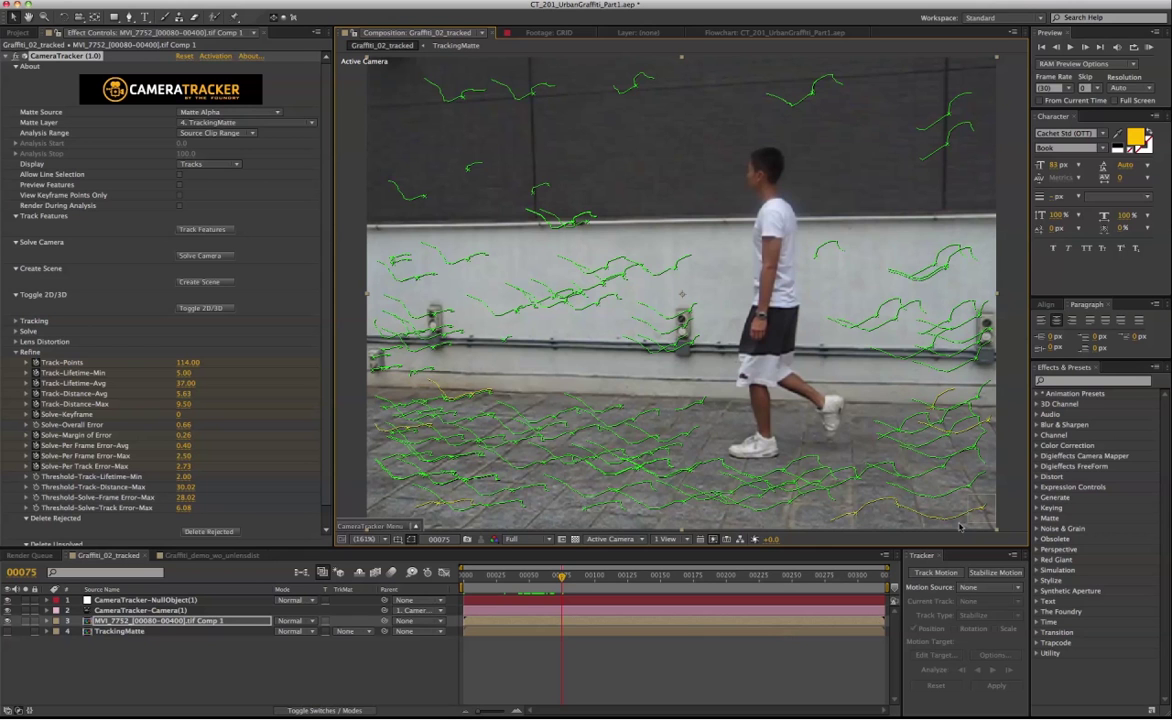
# Set CameraTracker's ground plane to the selected tracks on the tiled floor
pyautogui.click(384, 521)
pyautogui.moveTo(388, 501)
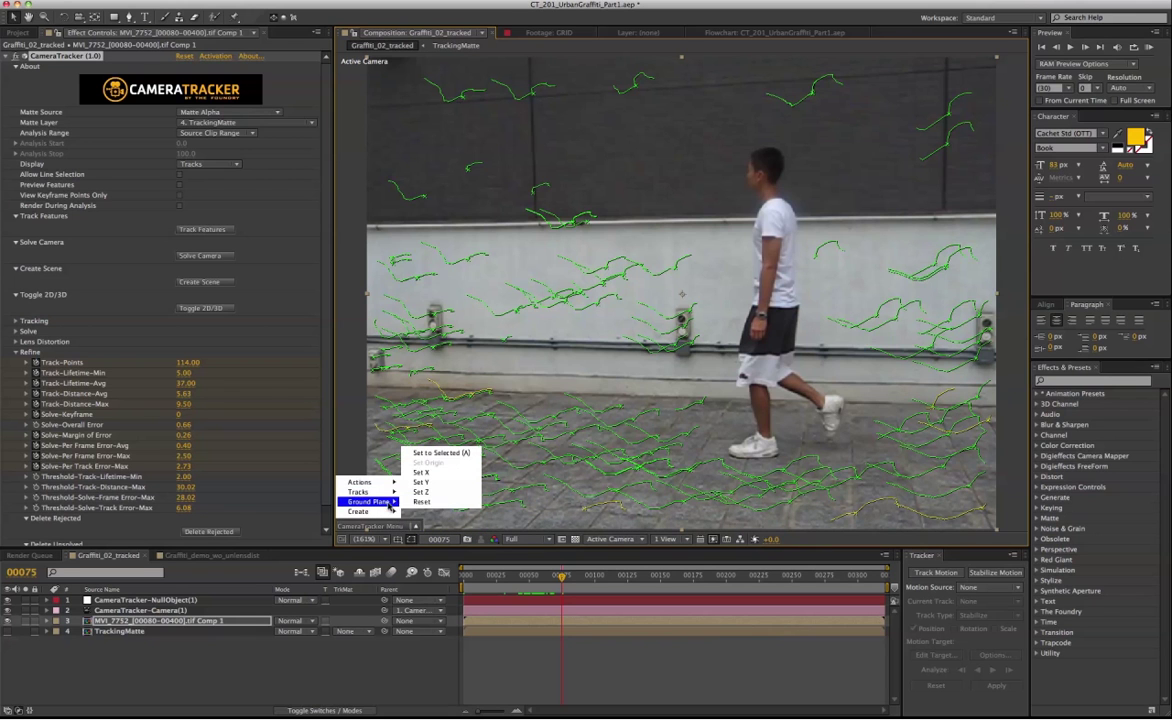
pyautogui.click(437, 455)
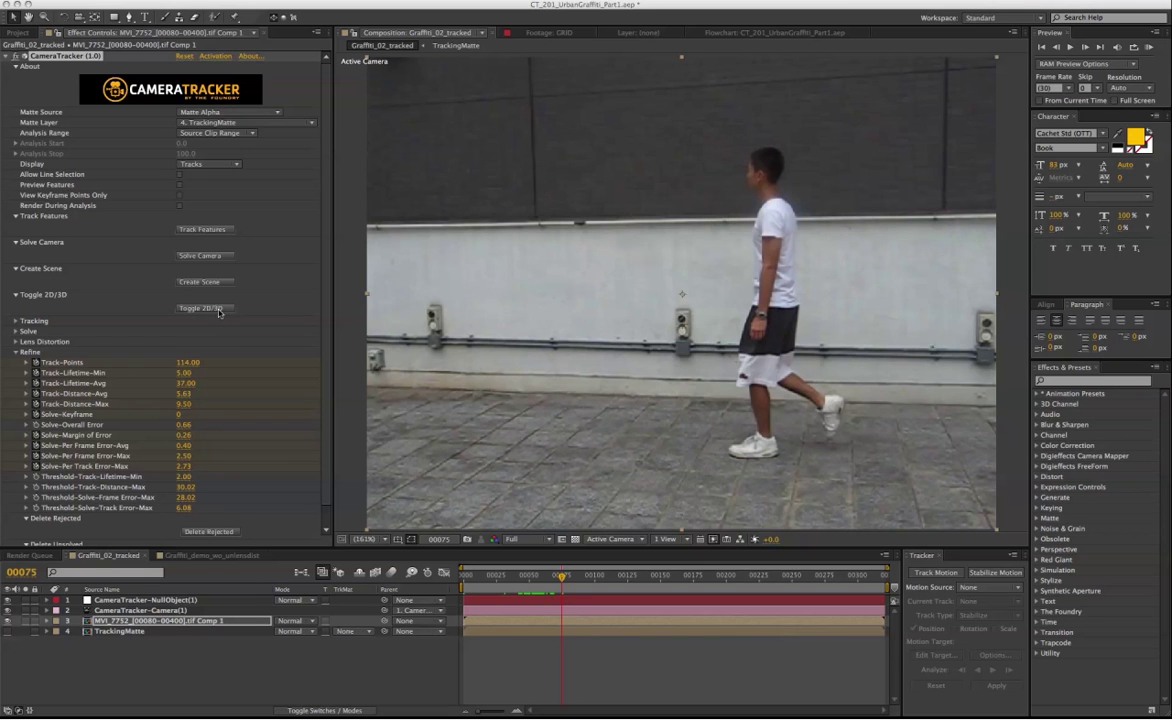
# Switch the tracks to 3D in Custom View 1 and orbit to check the floor points against the ground plane
pyautogui.click(222, 311)
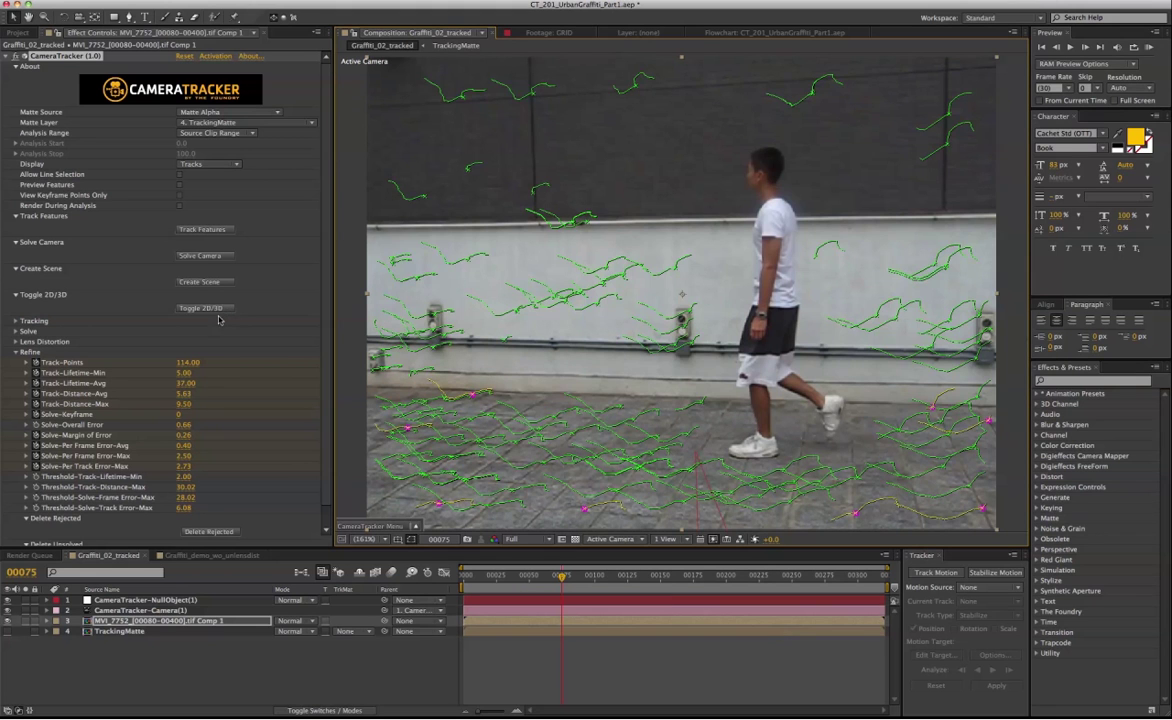
pyautogui.click(610, 539)
pyautogui.click(640, 665)
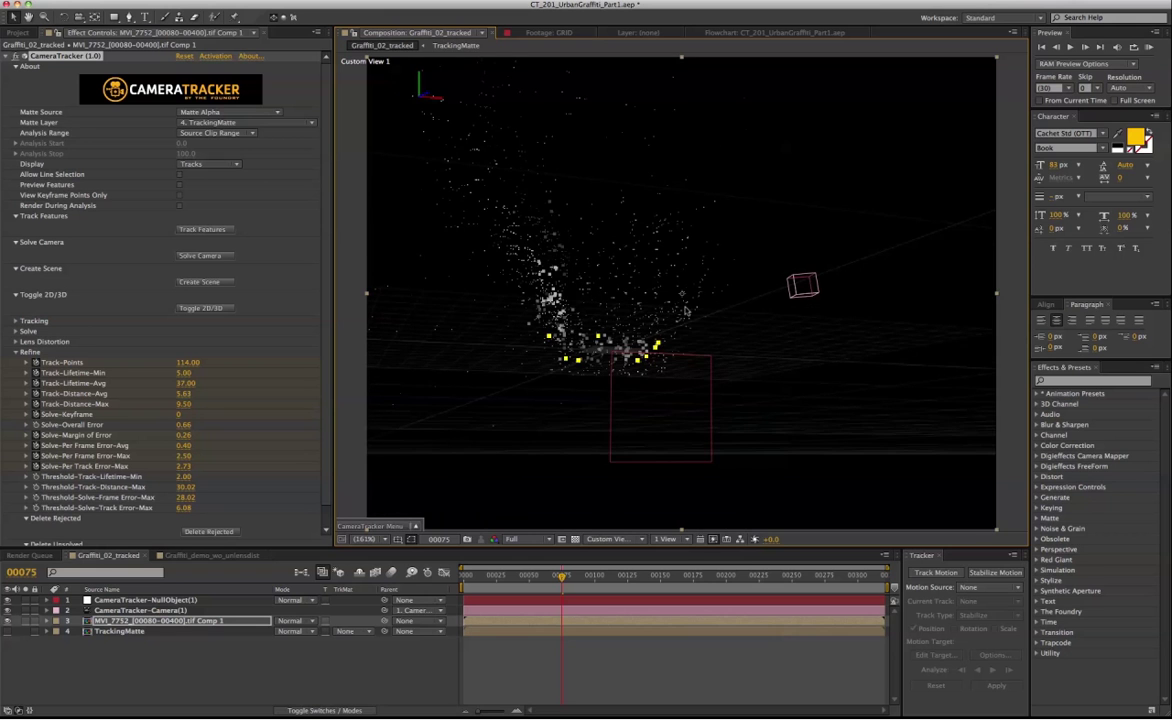
pyautogui.press('c')
pyautogui.moveTo(679, 356); pyautogui.dragTo(787, 366)
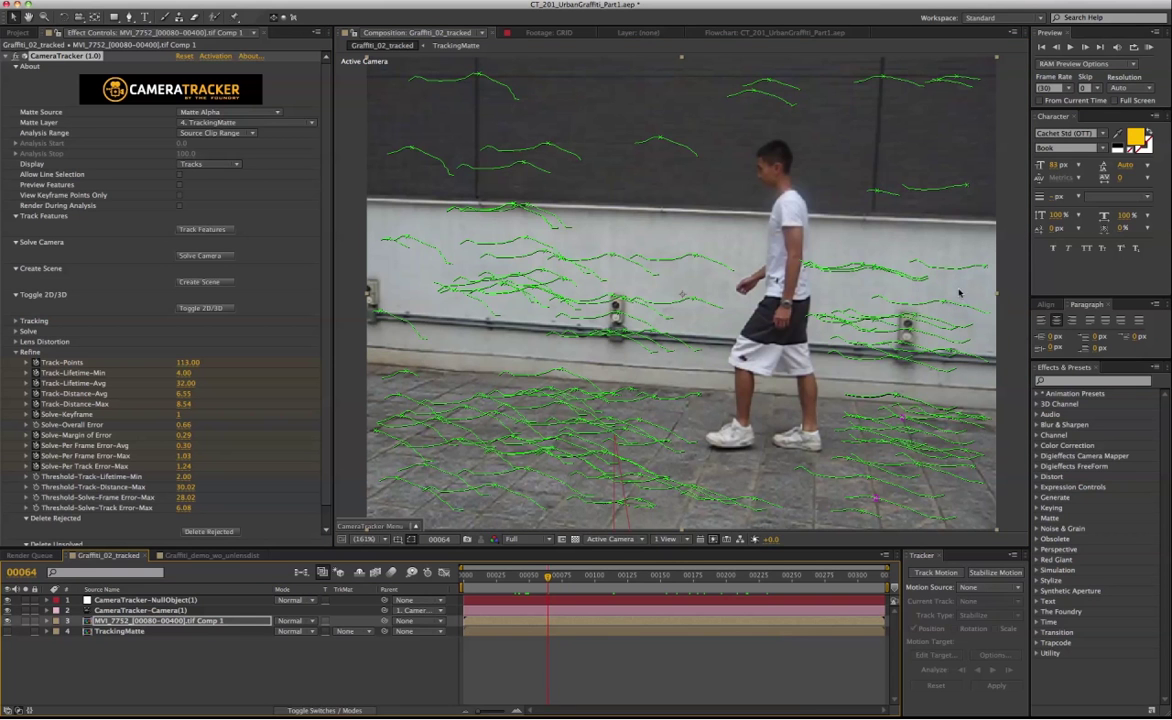
# Select tracks around the corners of the wall at frame 64 and create a CameraTracker solid from them
pyautogui.moveTo(957, 291); pyautogui.dragTo(933, 311)
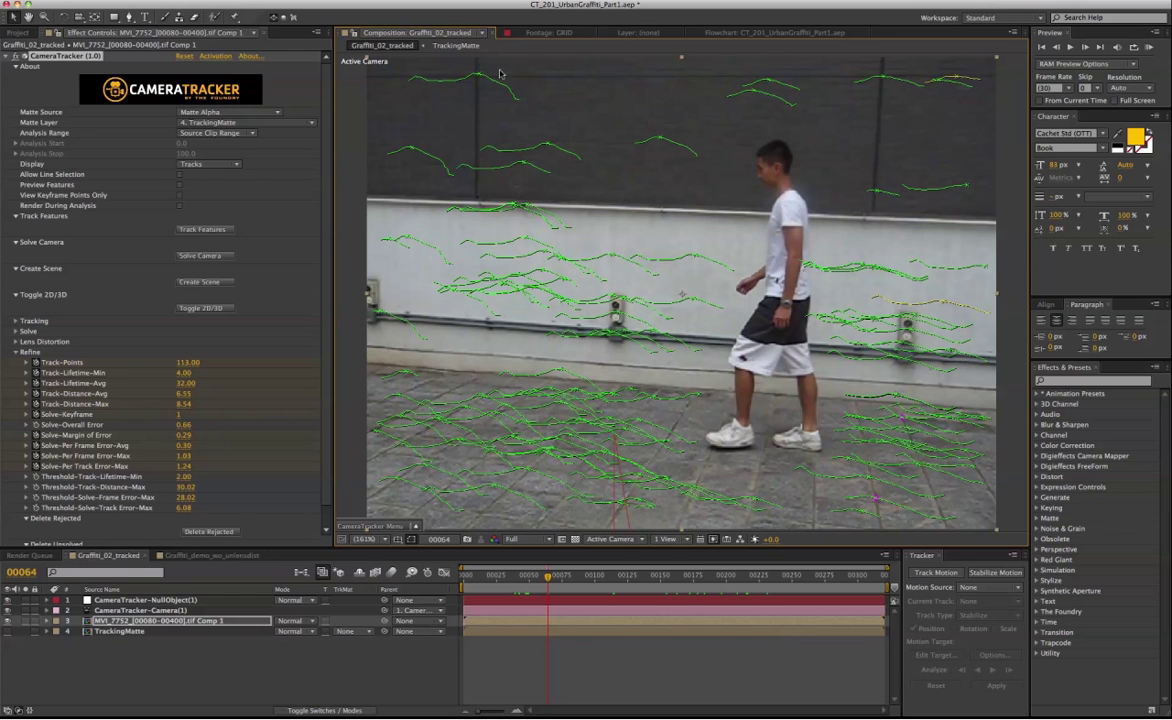
pyautogui.moveTo(465, 64); pyautogui.dragTo(505, 97)
pyautogui.click(408, 526)
pyautogui.moveTo(370, 511)
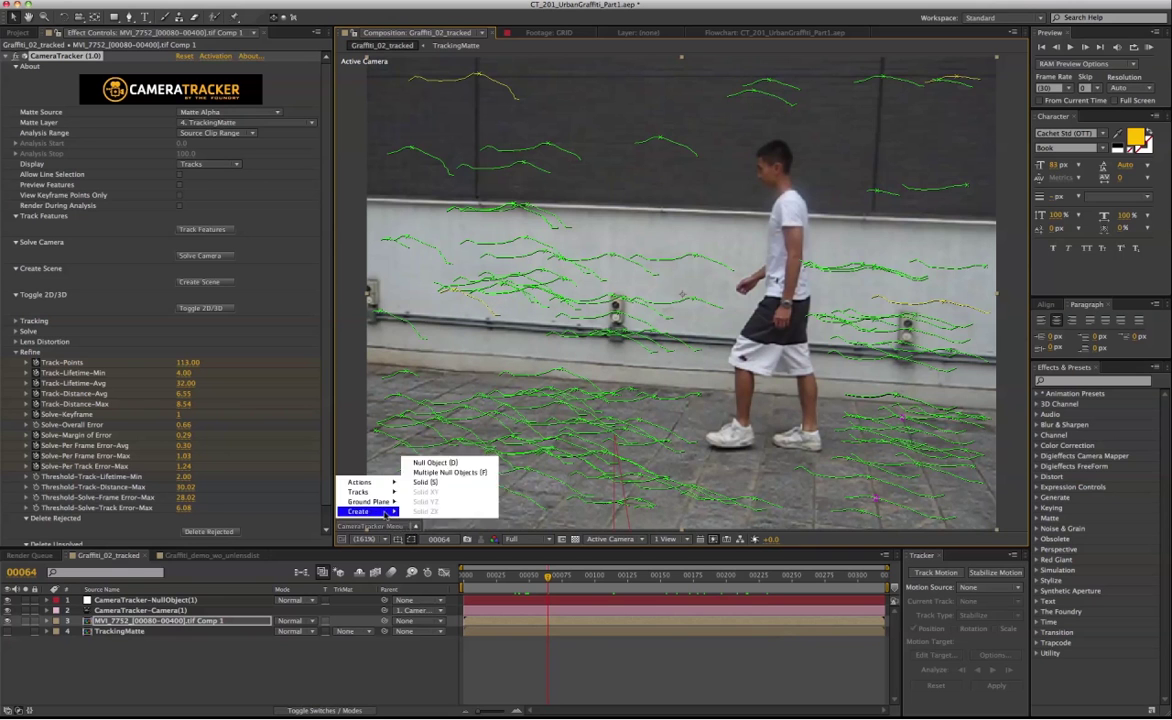
pyautogui.click(430, 500)
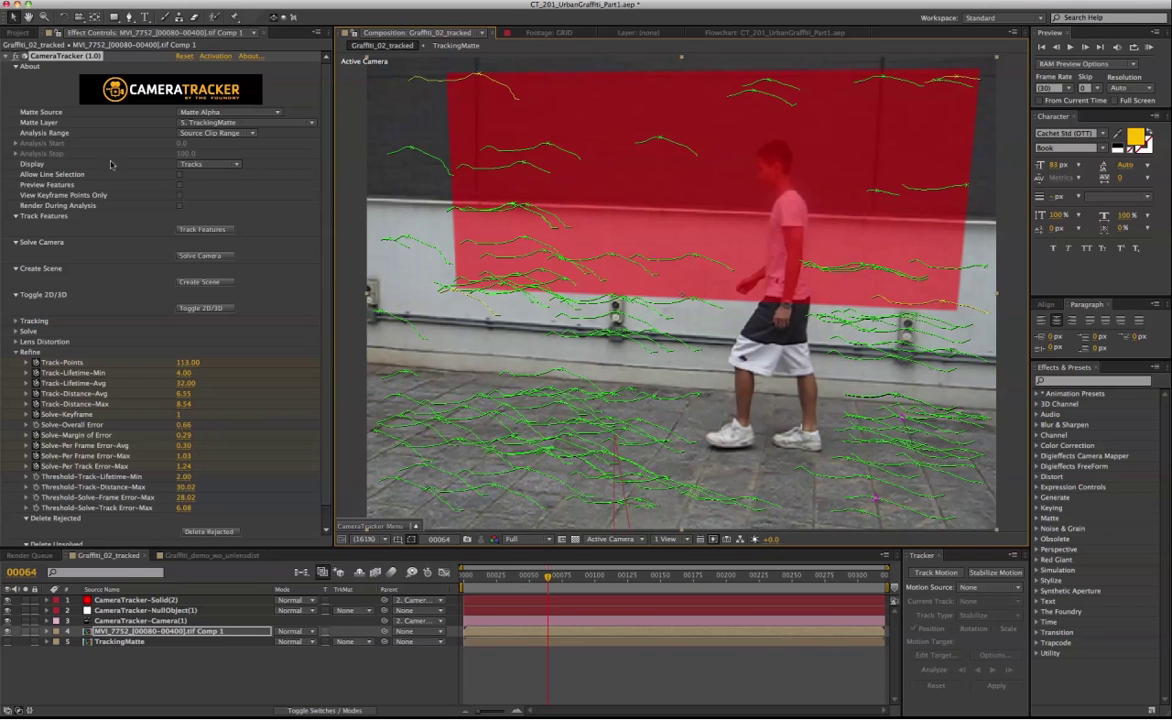
# Shift the wall solid sideways along the wall and rotate it to line up with the wall's perspective
pyautogui.click(672, 173)
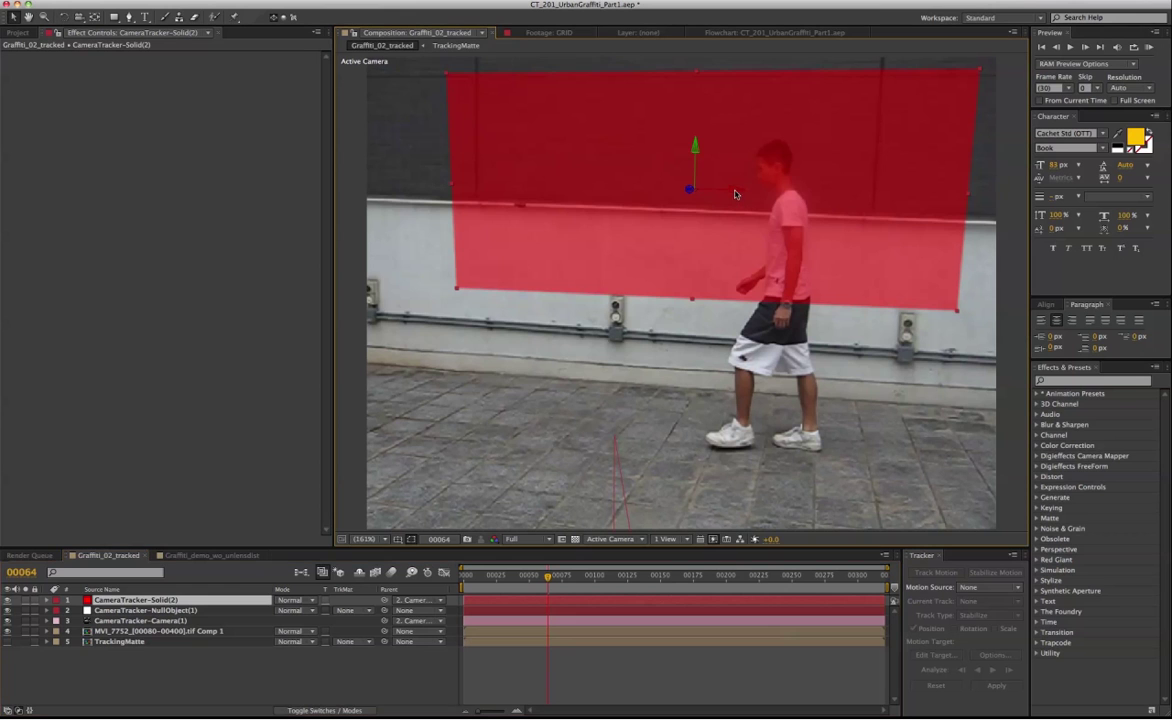
pyautogui.moveTo(740, 191); pyautogui.dragTo(744, 252)
pyautogui.press('w')
pyautogui.moveTo(722, 188); pyautogui.dragTo(728, 155)
pyautogui.press('v')
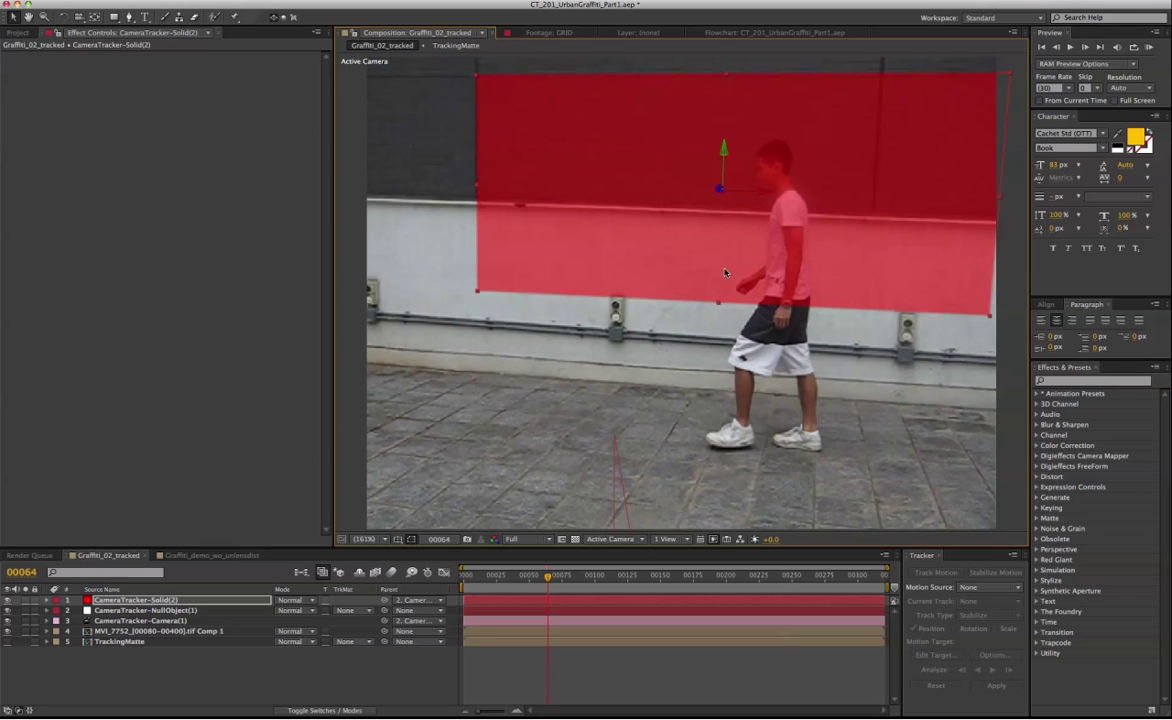
# Select tracks around the tiled floor on the footage layer and create a second CameraTracker solid from them
pyautogui.click(188, 631)
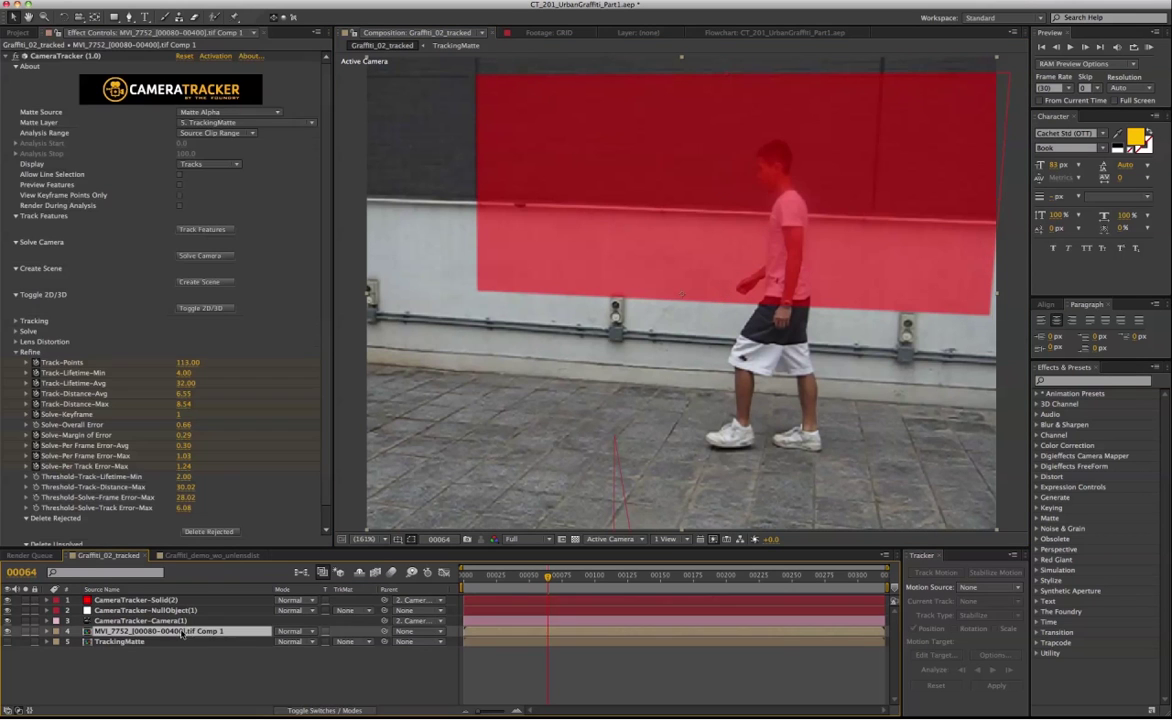
pyautogui.click(92, 56)
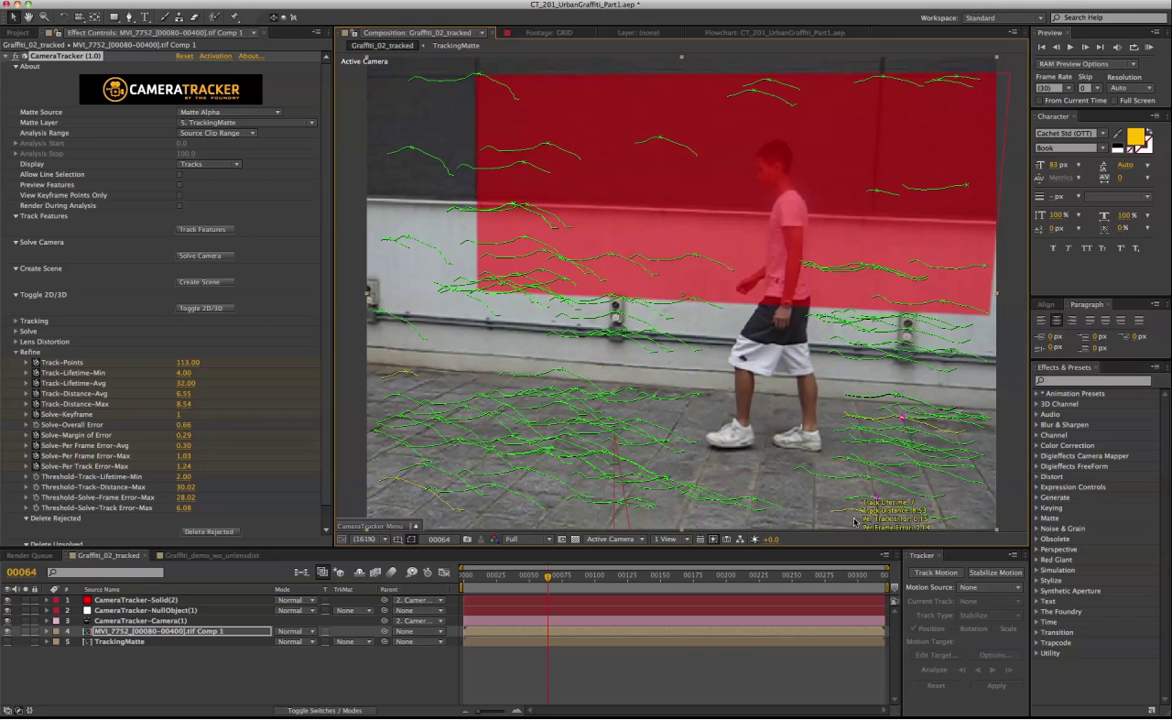
pyautogui.click(370, 525)
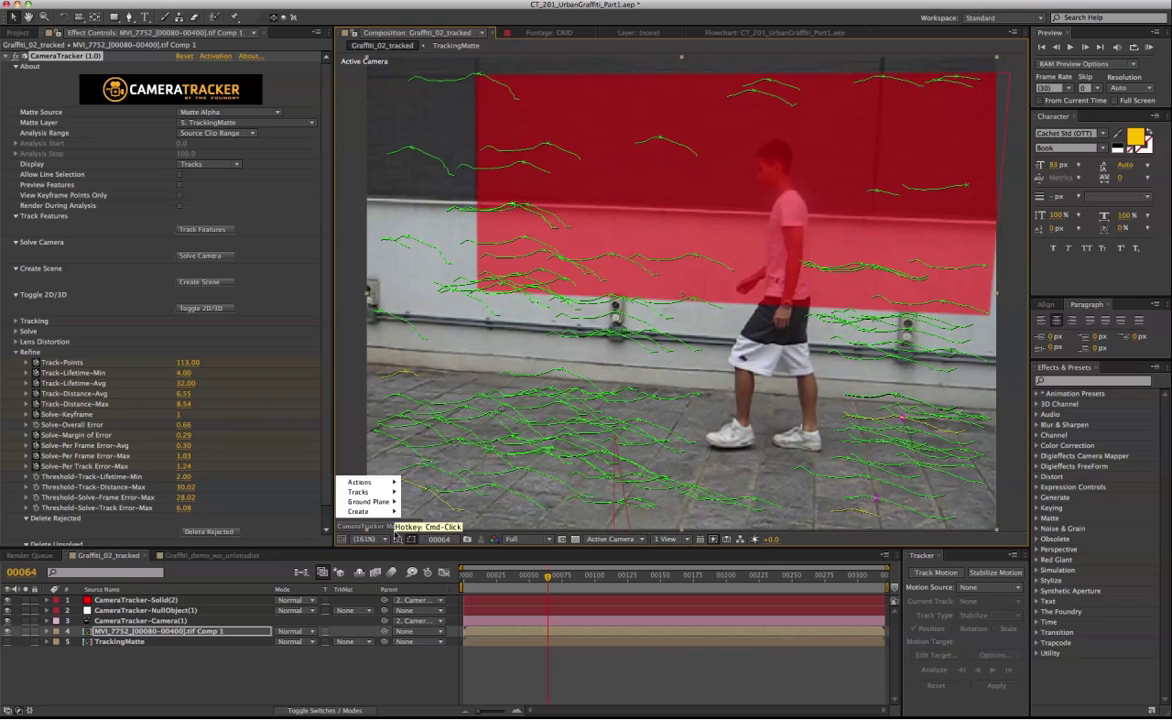
pyautogui.moveTo(385, 511)
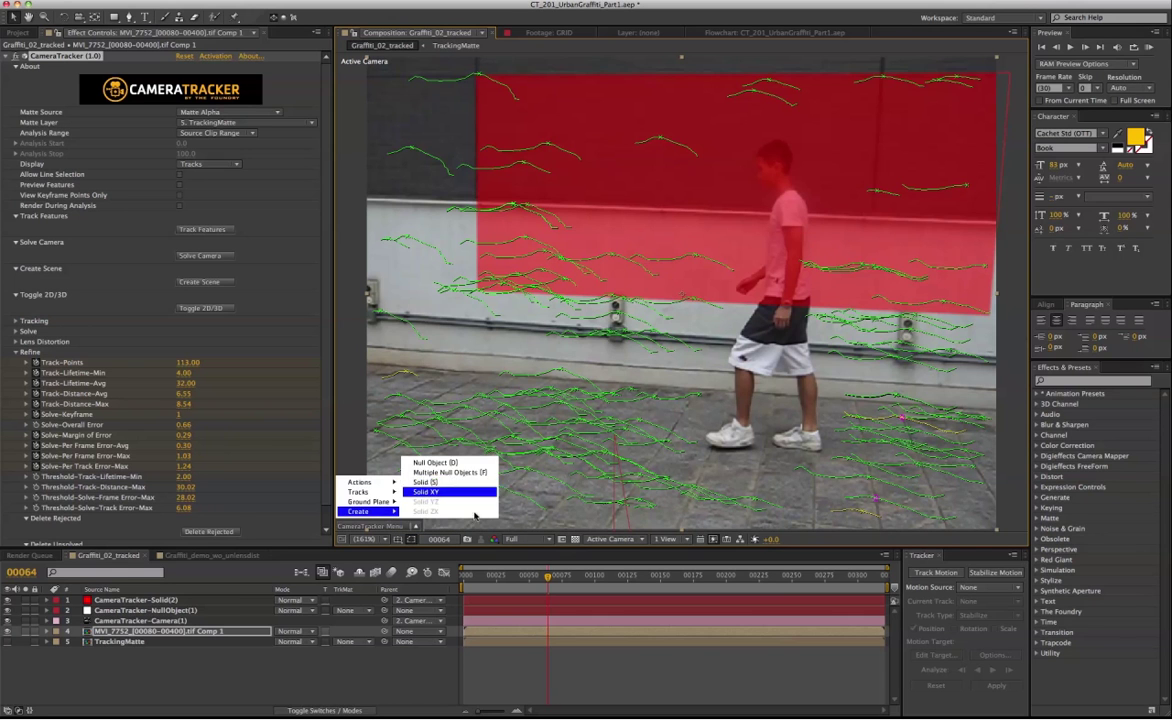
pyautogui.click(428, 482)
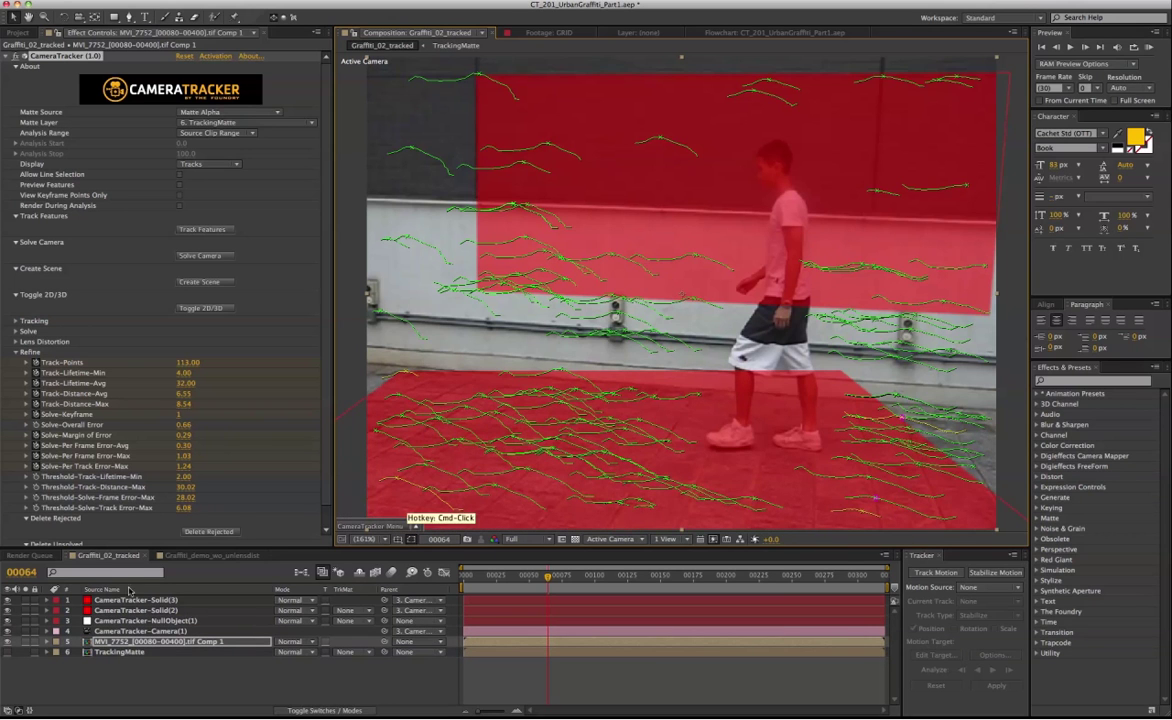
# Rotate and move the floor solid to match the tiled ground's perspective, and select it together with the wall solid
pyautogui.click(141, 618)
pyautogui.click(139, 601)
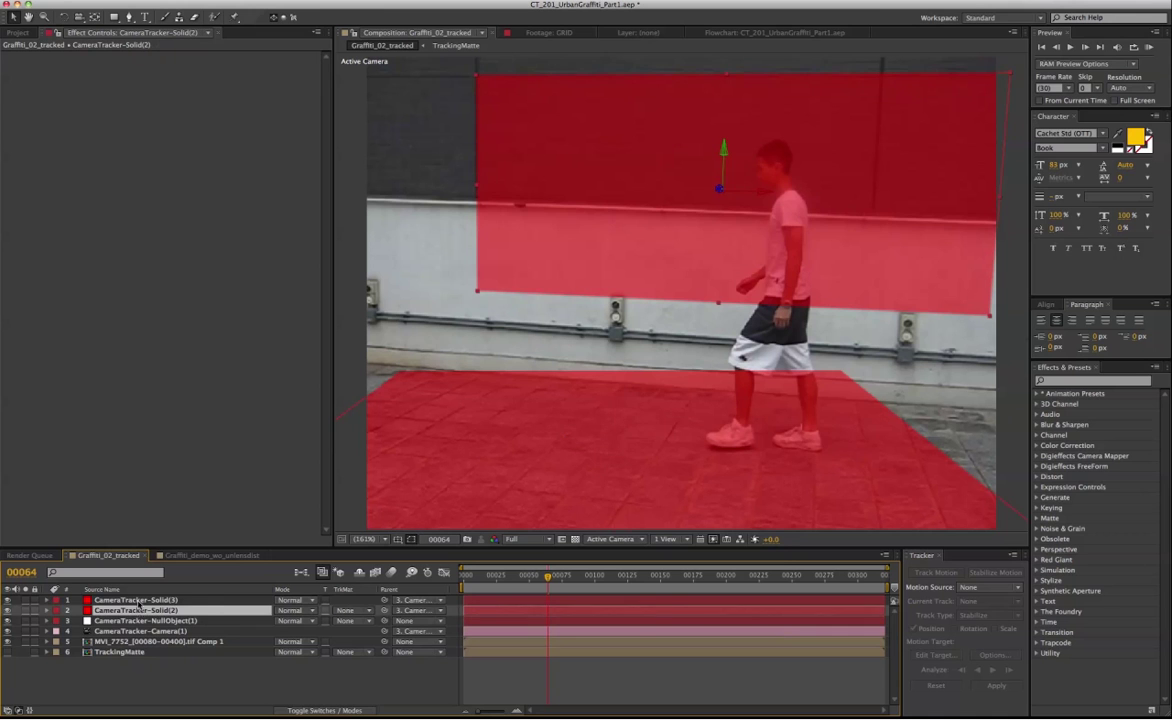
pyautogui.press('w')
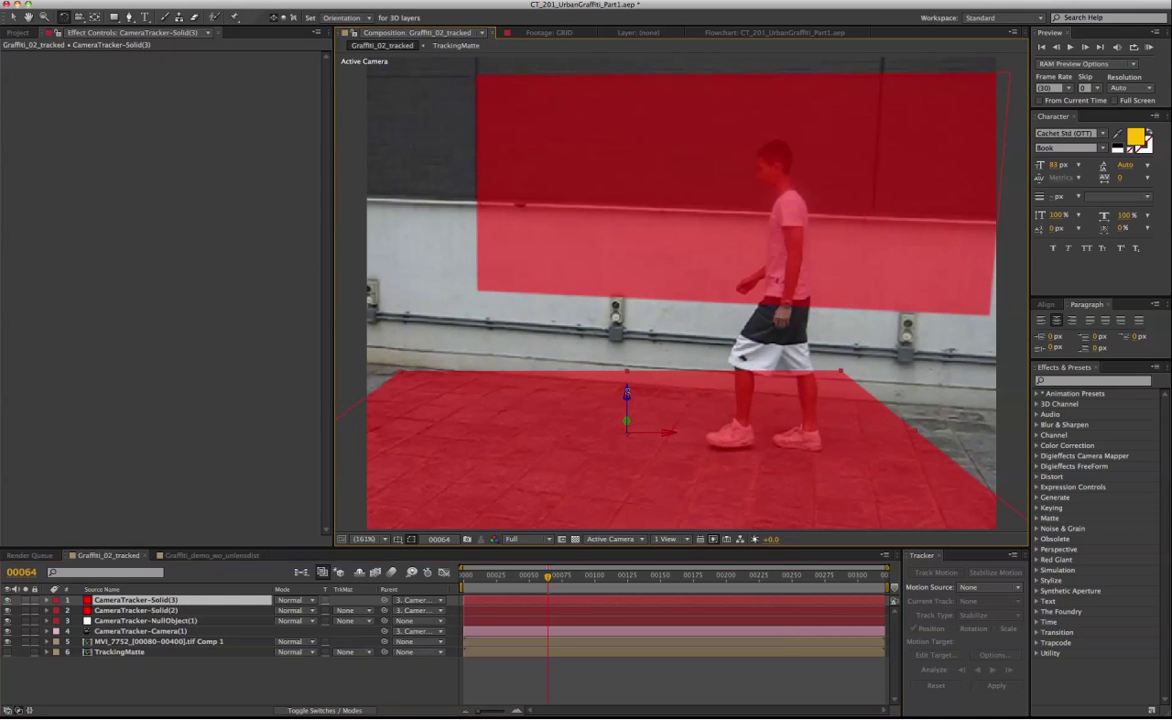
pyautogui.moveTo(584, 356)
pyautogui.mouseDown()
pyautogui.moveTo(648, 400)
pyautogui.moveTo(620, 392)
pyautogui.mouseUp()
pyautogui.press('v')
pyautogui.press('w')
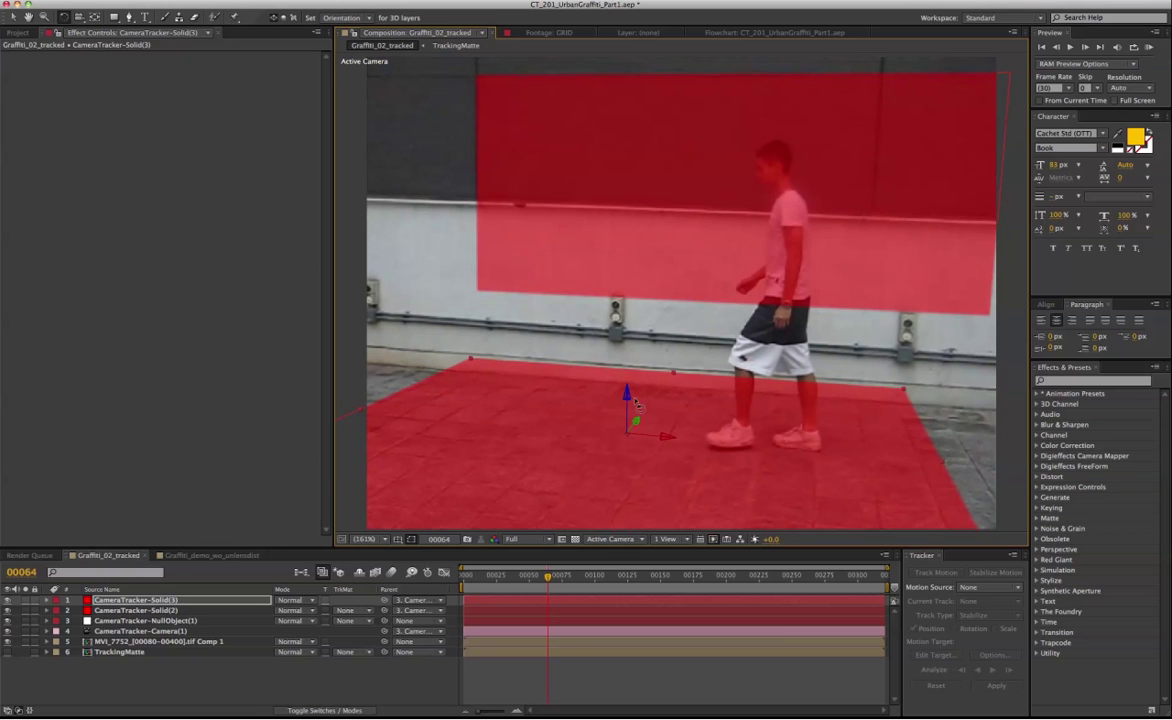
pyautogui.press('v')
pyautogui.moveTo(637, 423); pyautogui.dragTo(650, 467)
pyautogui.keyDown('shift'); pyautogui.click(162, 610); pyautogui.keyUp('shift')
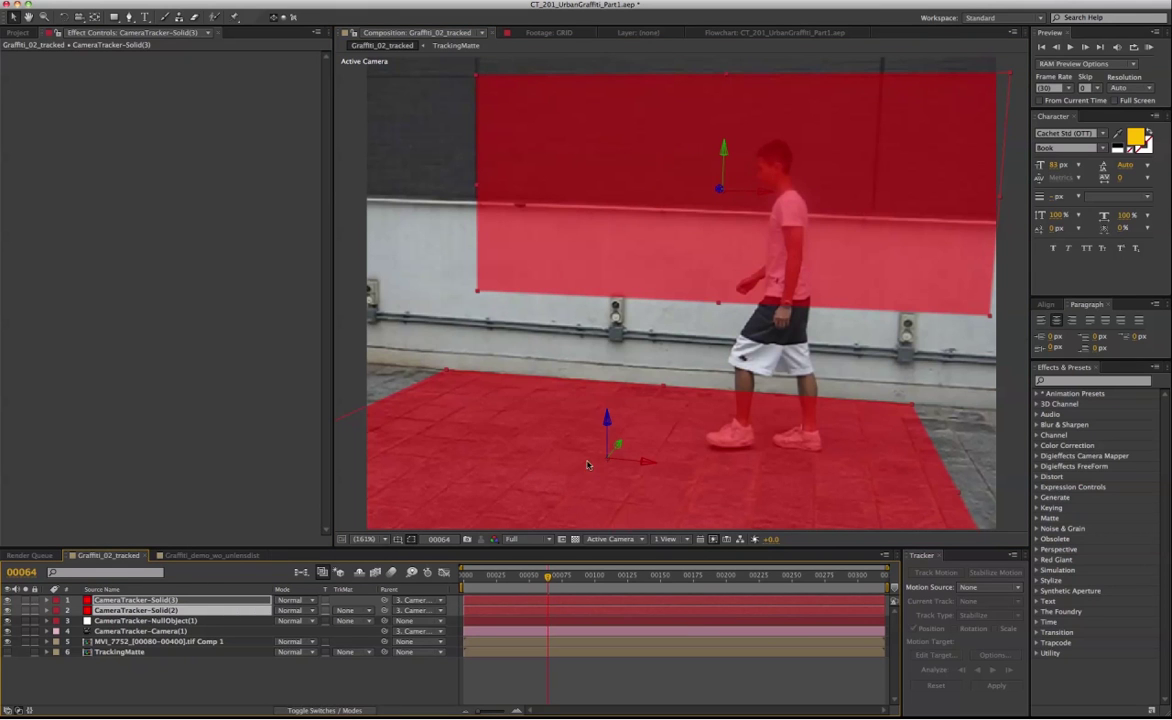
# Duplicate the wall and floor solids, hide and lock the lower copies, and leave only the upper floor solid selected
pyautogui.hotkey('ctrl', 'd')
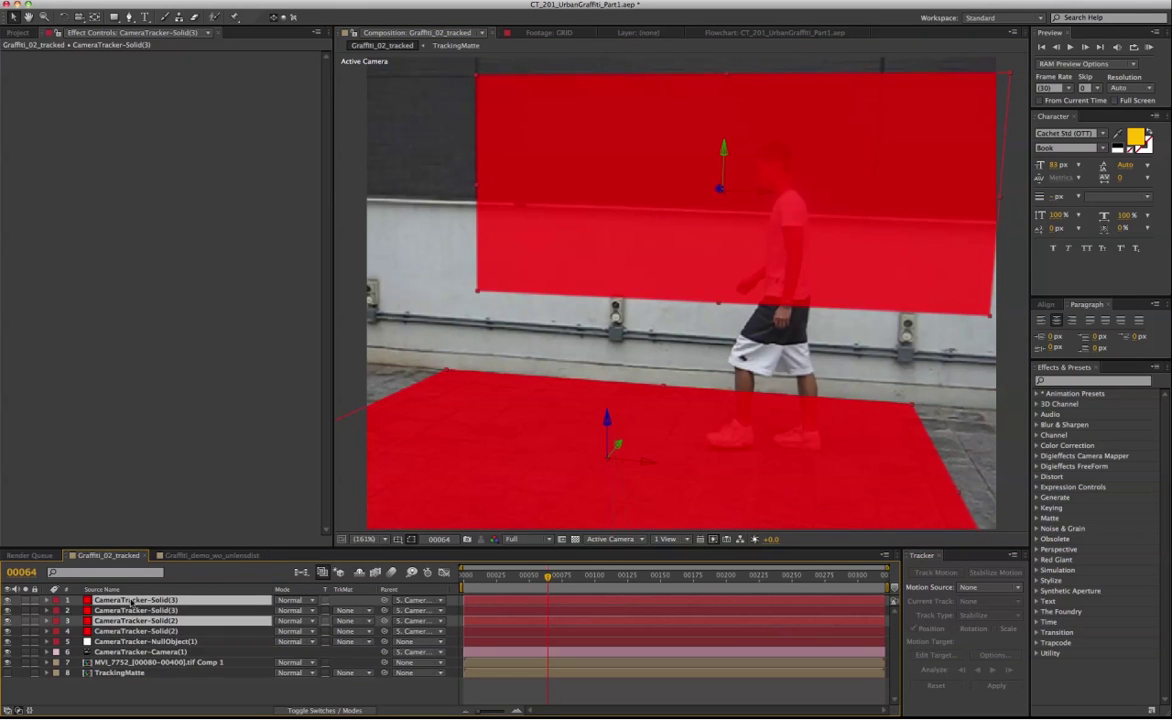
pyautogui.moveTo(134, 604); pyautogui.dragTo(131, 608)
pyautogui.moveTo(8, 621); pyautogui.dragTo(35, 631)
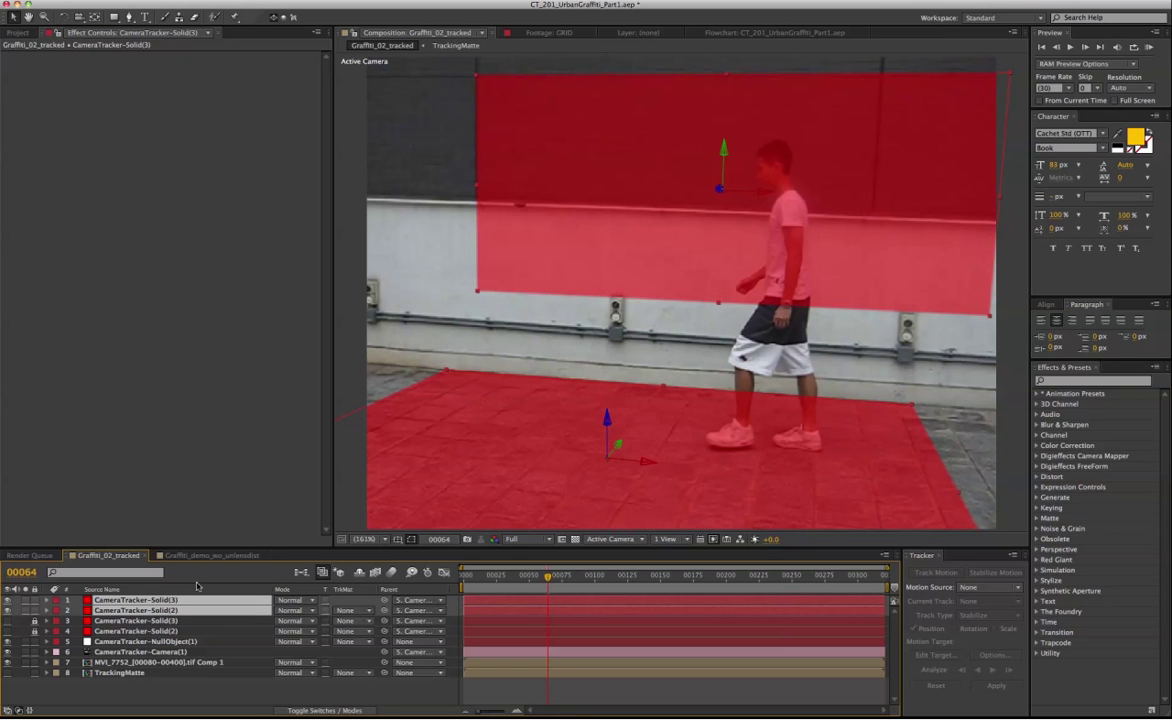
pyautogui.hotkey('ctrl', 'shift', 'a')
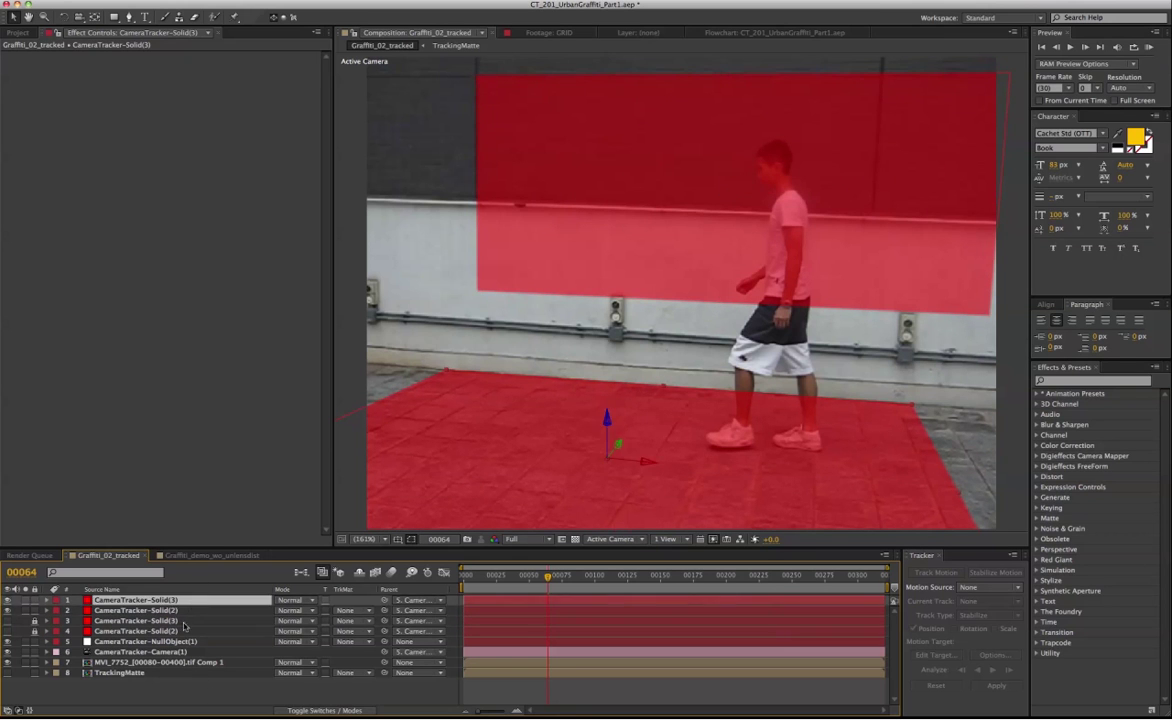
# Expand the 02_Graphics folder in the project and preview the growth animation of the ANIMATED FLOURISH composition
pyautogui.click(18, 34)
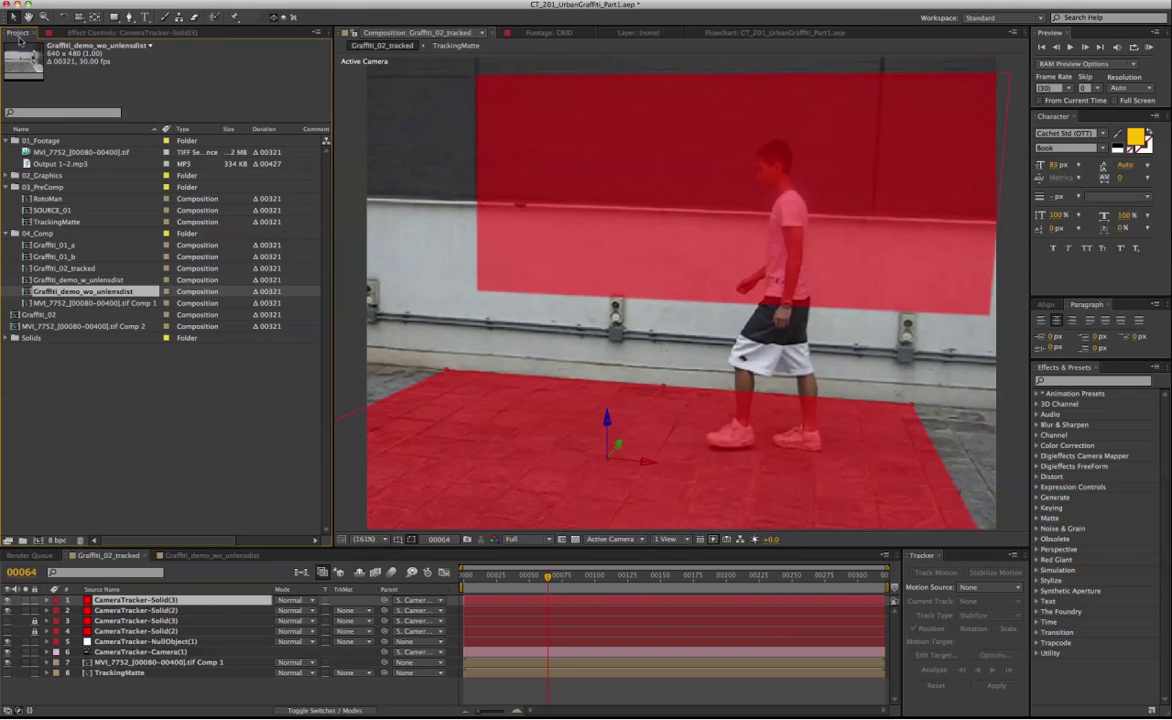
pyautogui.moveTo(560, 580); pyautogui.dragTo(622, 584)
pyautogui.click(122, 402)
pyautogui.click(57, 222)
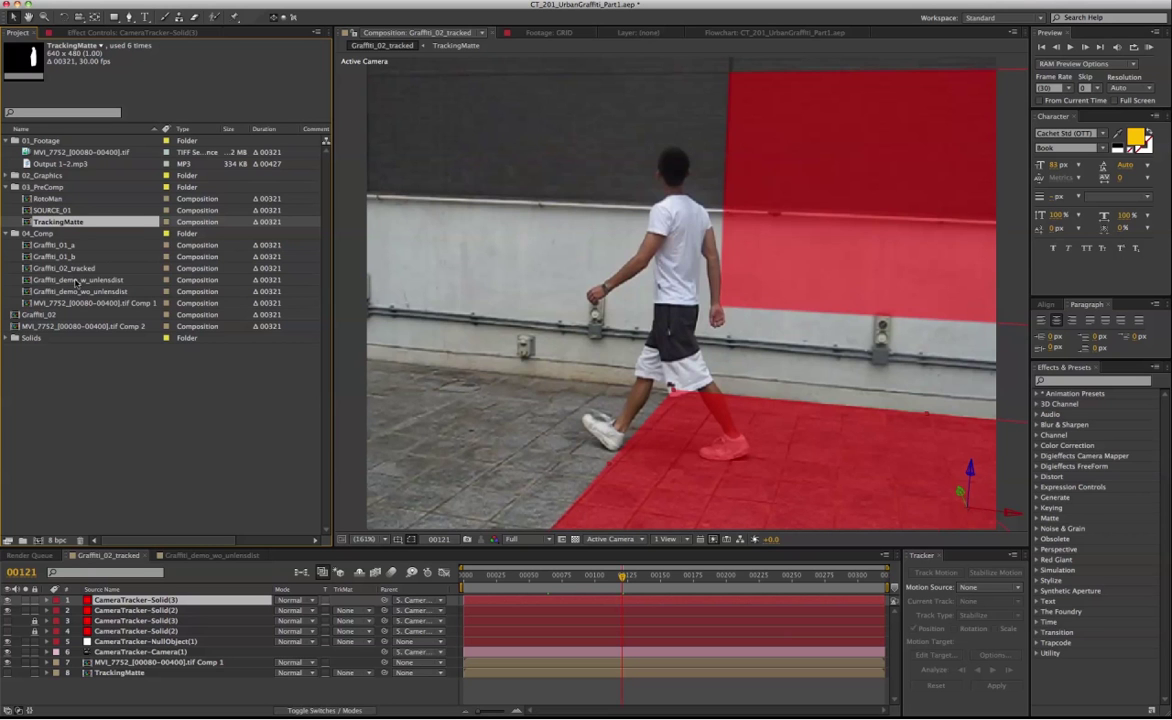
pyautogui.click(12, 177)
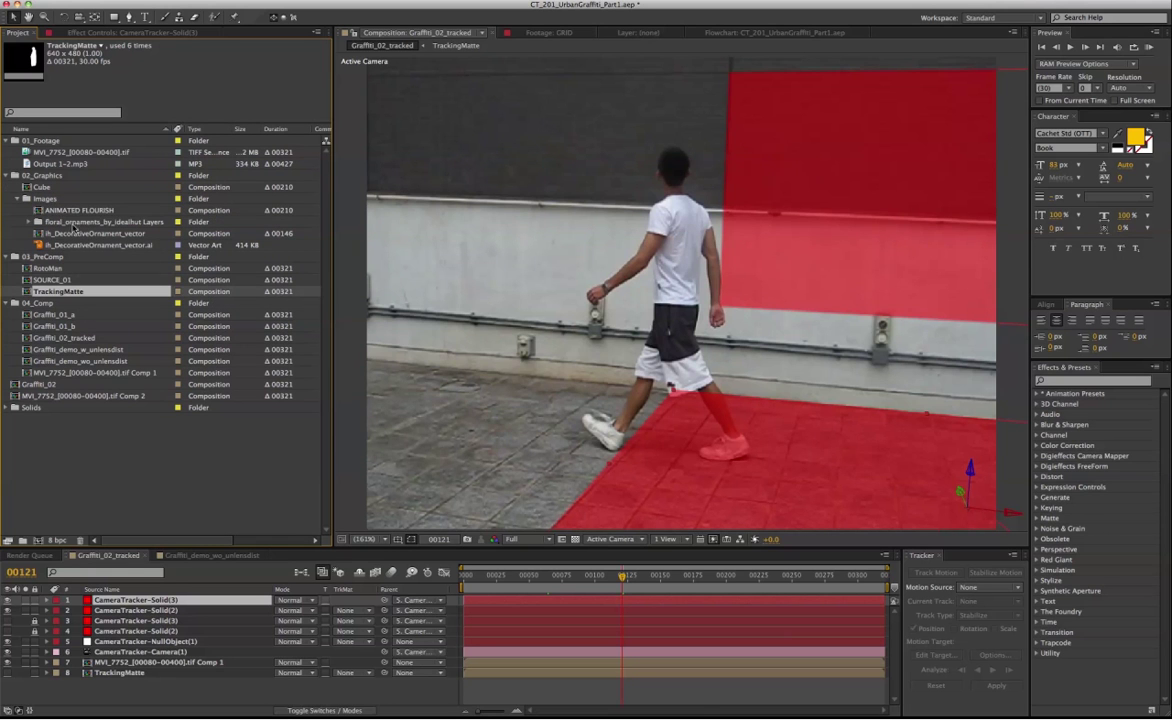
pyautogui.doubleClick(80, 210)
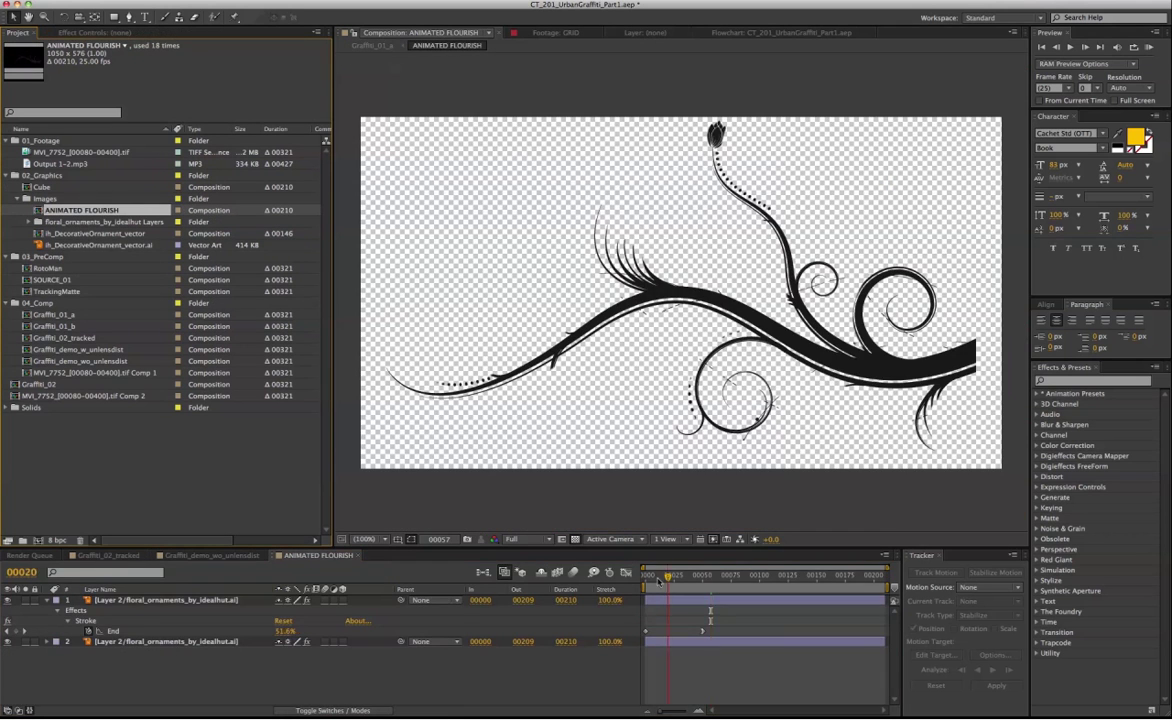
pyautogui.moveTo(655, 580); pyautogui.dragTo(690, 578)
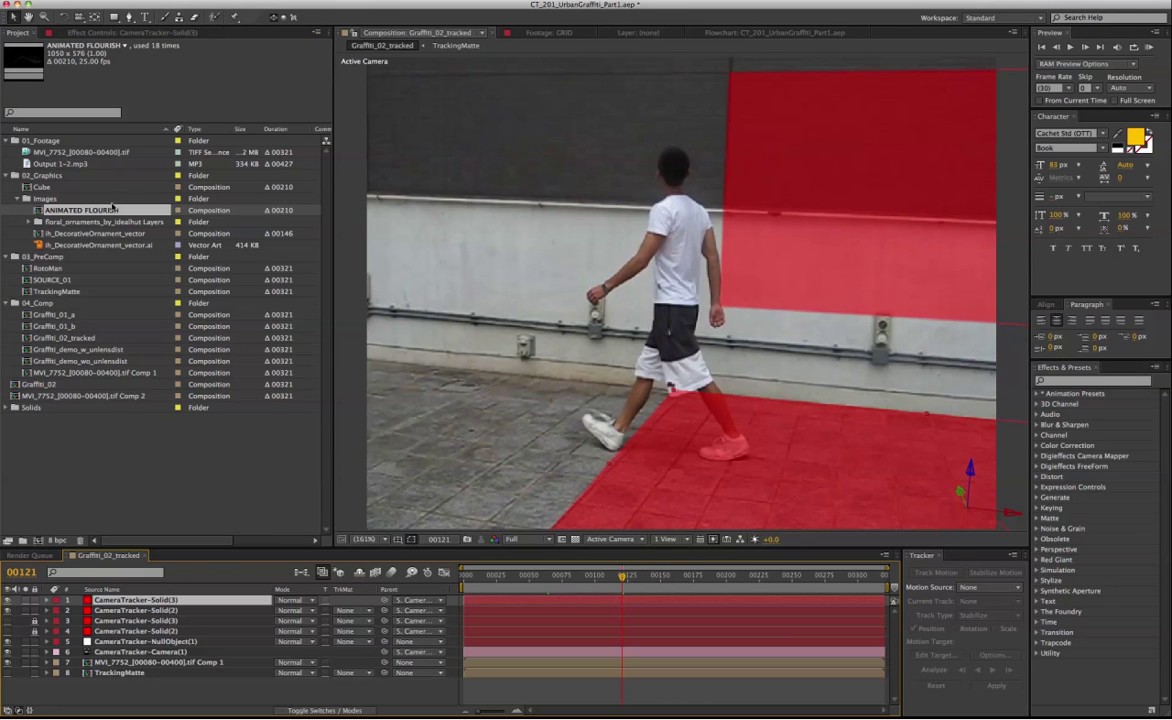
# Replace the selected floor solid with the ANIMATED FLOURISH composition and scale it to 19%
pyautogui.moveTo(107, 213); pyautogui.dragTo(147, 212)
pyautogui.moveTo(105, 212); pyautogui.dragTo(235, 605)
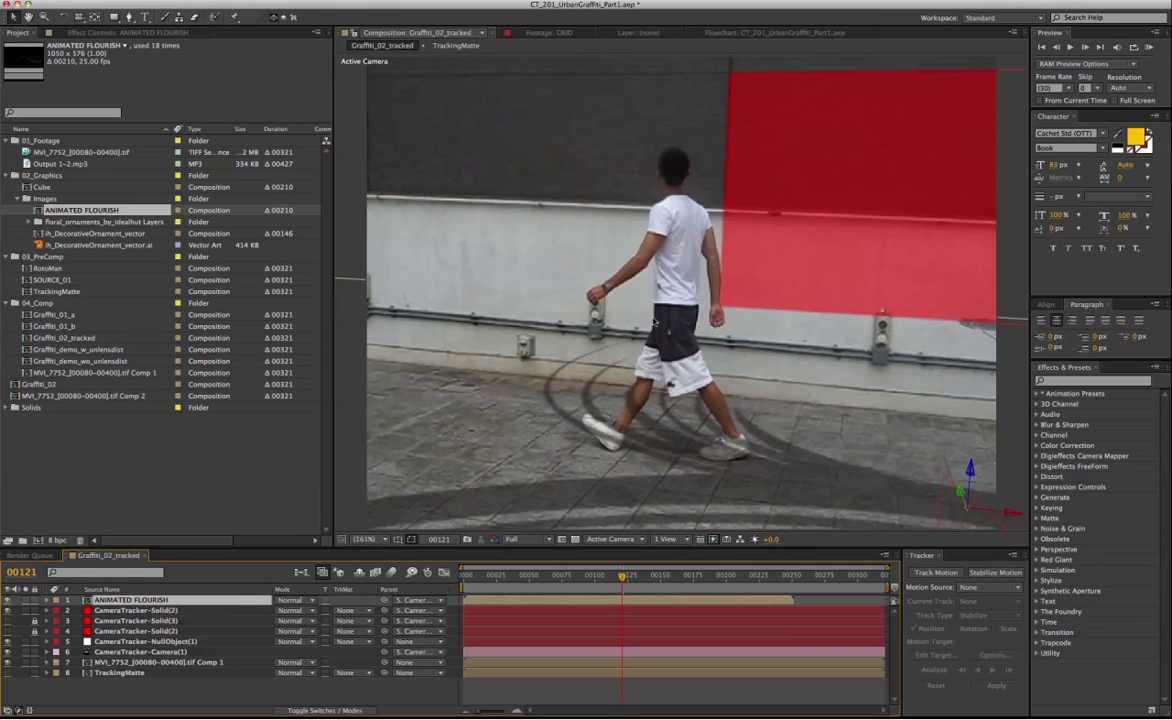
pyautogui.press('s')
pyautogui.moveTo(308, 611); pyautogui.dragTo(258, 610)
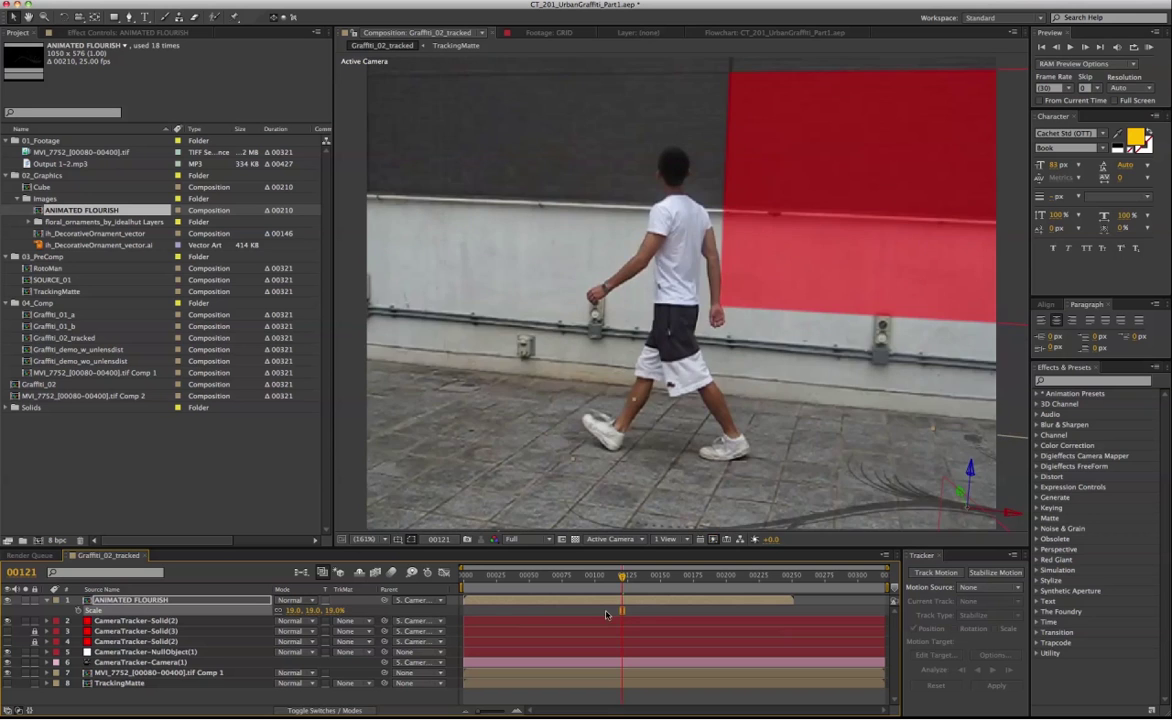
# Set the floor flourish's opacity to 100% and its scale to 16%
pyautogui.click(546, 577)
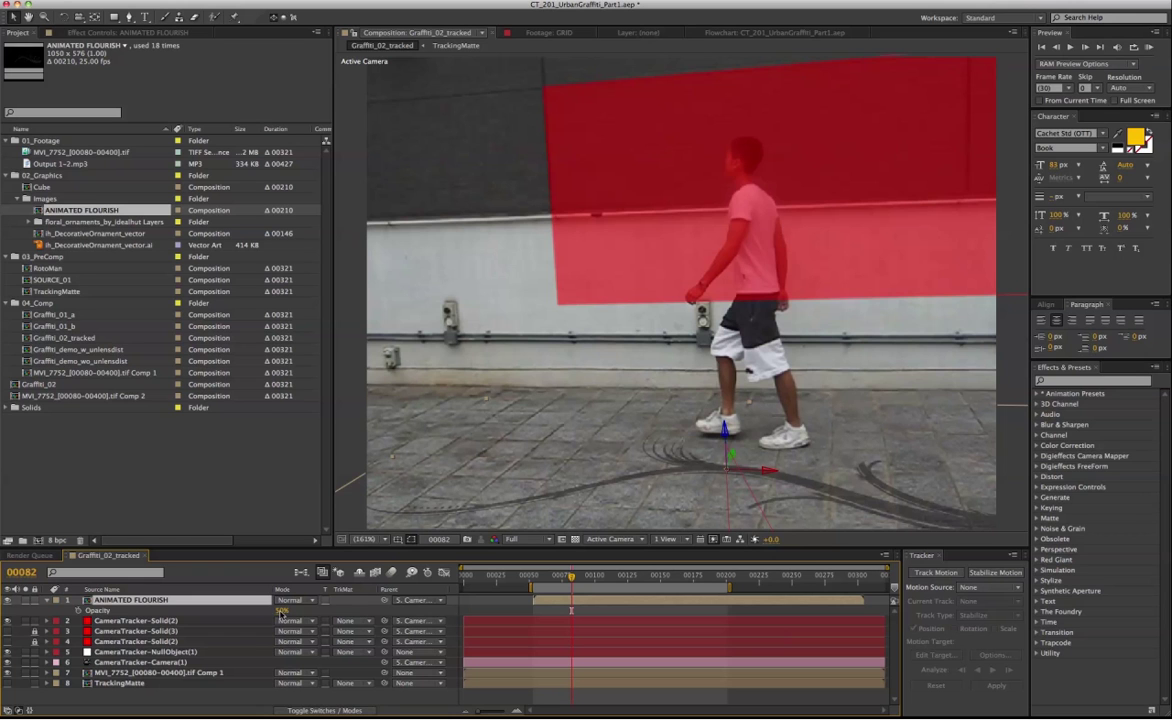
pyautogui.click(282, 611)
pyautogui.write('100')
pyautogui.press('Return')
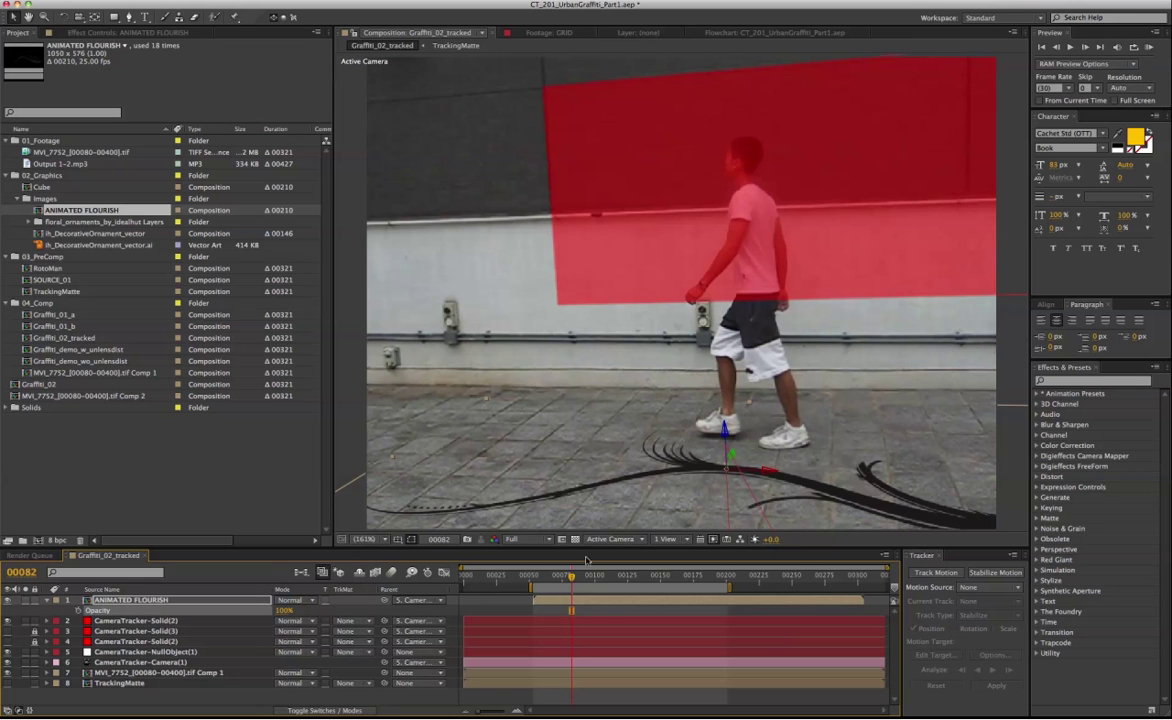
pyautogui.press('s')
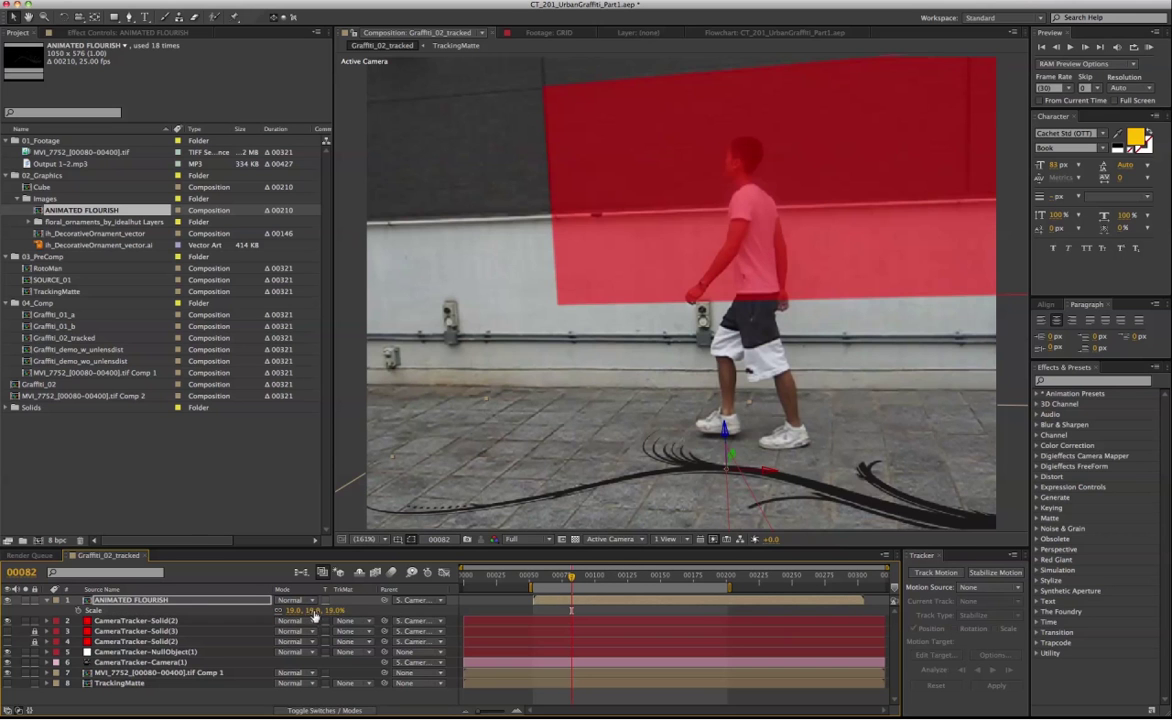
pyautogui.moveTo(316, 611)
pyautogui.mouseDown()
pyautogui.moveTo(299, 611)
pyautogui.moveTo(338, 617)
pyautogui.mouseUp()
# Place a duplicate of the floor flourish on the tiles, moved and rotated against the original and scaled to 11%
pyautogui.moveTo(551, 580)
pyautogui.mouseDown()
pyautogui.moveTo(534, 580)
pyautogui.moveTo(545, 580)
pyautogui.mouseUp()
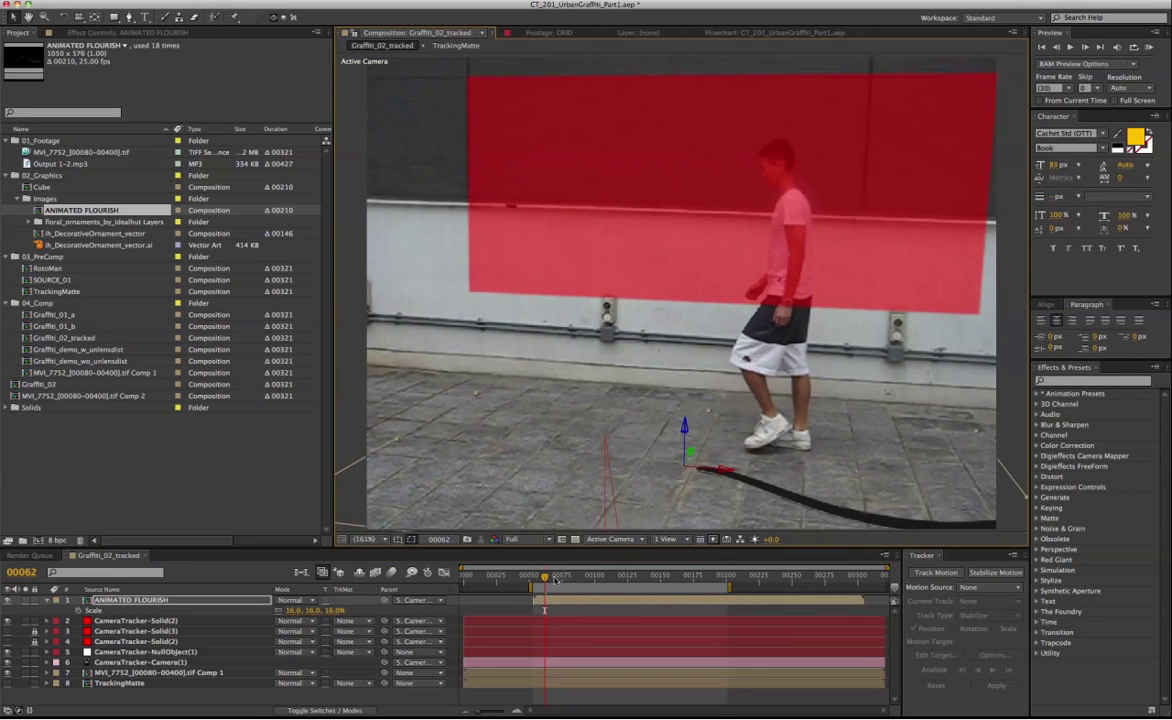
pyautogui.click(536, 580)
pyautogui.moveTo(540, 585); pyautogui.dragTo(537, 583)
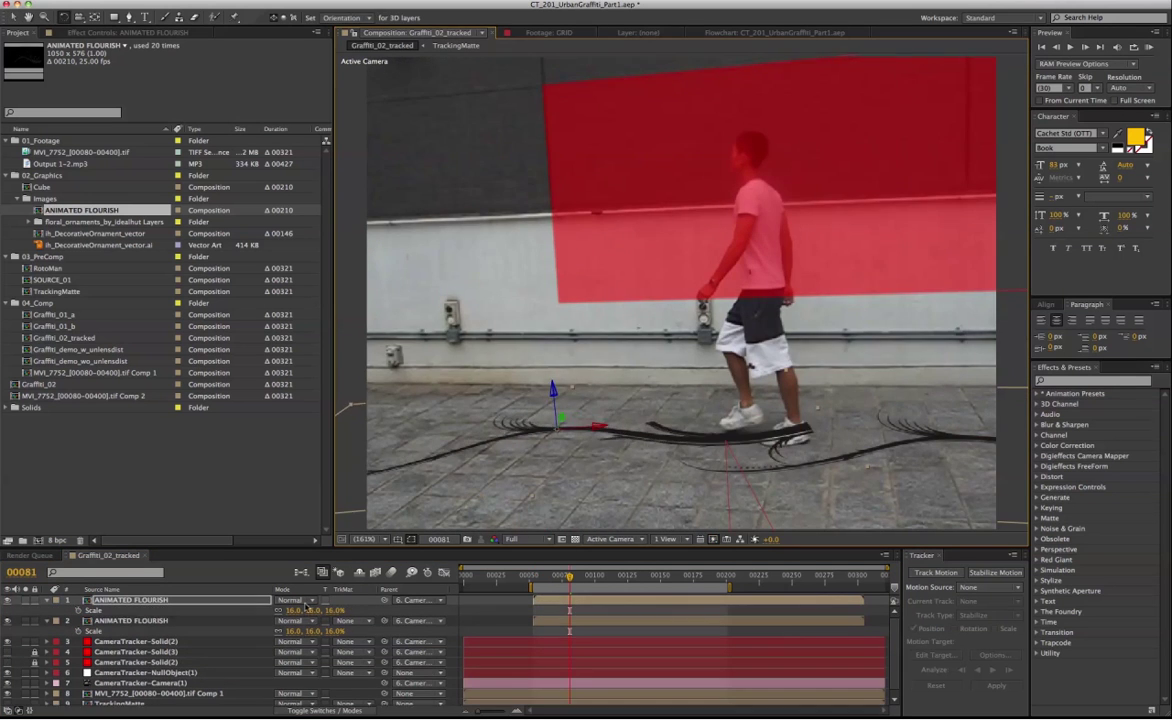
pyautogui.moveTo(563, 420); pyautogui.dragTo(664, 456)
pyautogui.press('w')
pyautogui.moveTo(621, 418); pyautogui.dragTo(575, 469)
pyautogui.press('space')
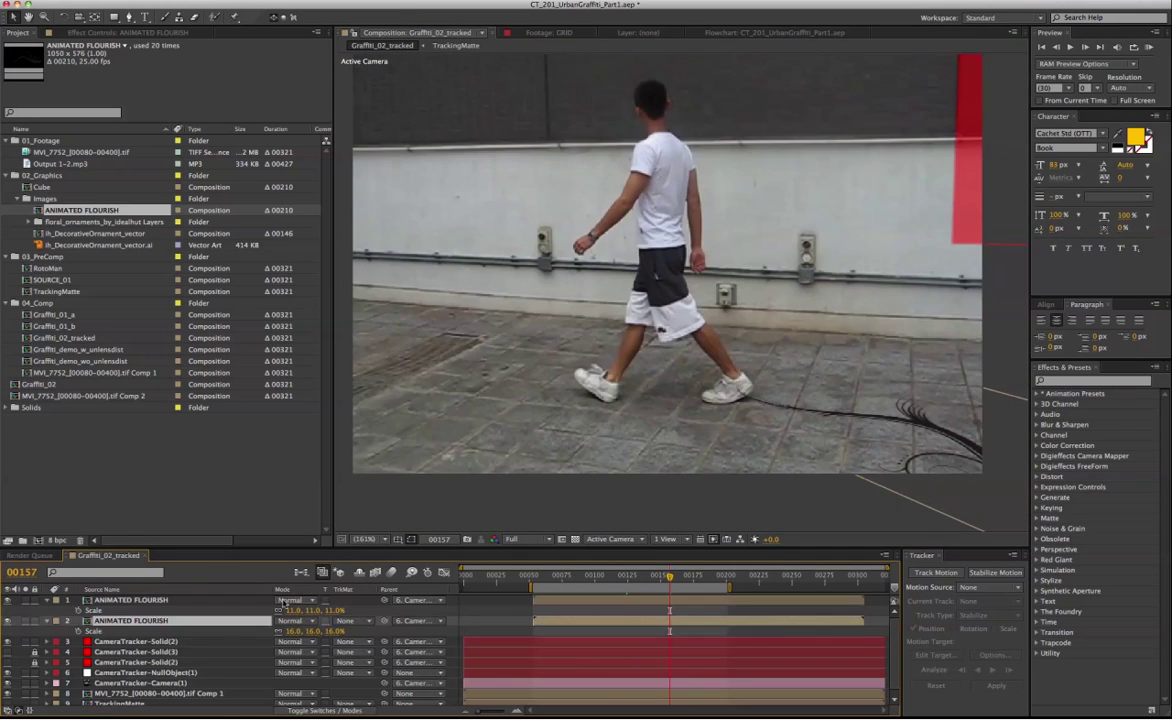
# Duplicate the 16% floor flourish at frame 157 and move and rotate the copy to extend the ornament across the tiles
pyautogui.hotkey('ctrl', 'd')
pyautogui.scroll(-2, 705, 366)
pyautogui.moveTo(790, 361); pyautogui.dragTo(650, 340)
pyautogui.hotkey('shift', '/')
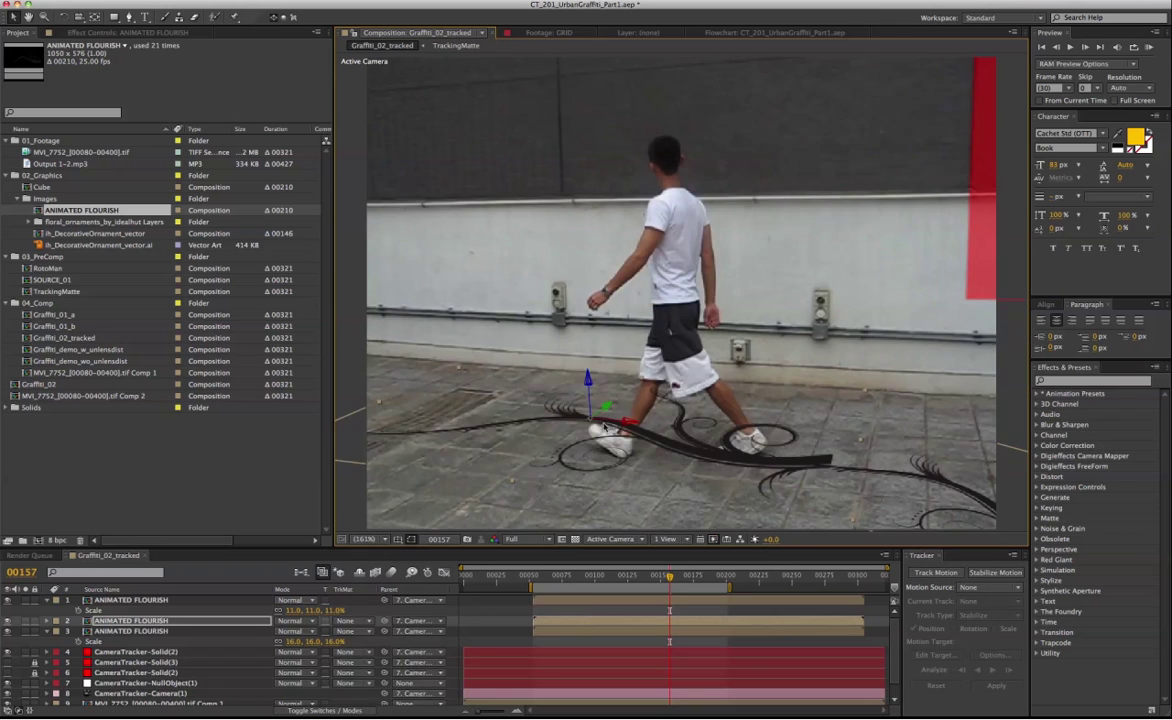
pyautogui.moveTo(605, 406); pyautogui.dragTo(604, 471)
pyautogui.press('r')
pyautogui.press('w')
pyautogui.press('v')
pyautogui.click(47, 621)
pyautogui.press('w')
pyautogui.press('v')
pyautogui.click(47, 600)
# Replace the visible wall solid with the ANIMATED FLOURISH composition
pyautogui.click(119, 641)
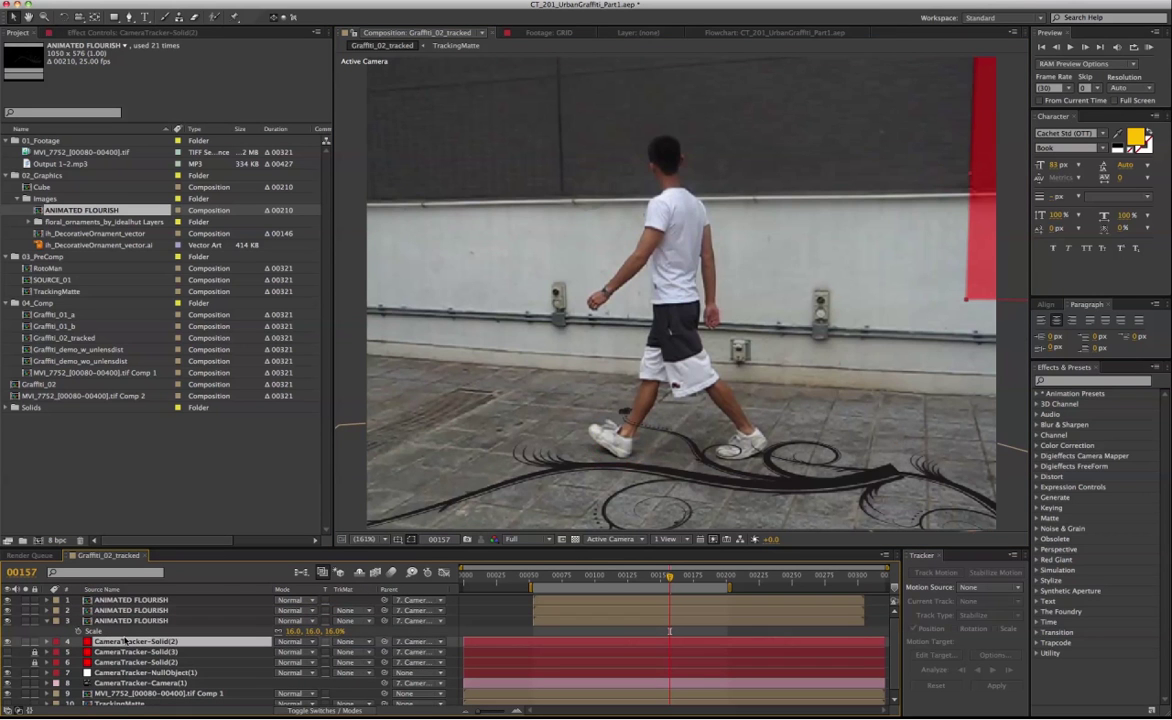
pyautogui.moveTo(575, 579); pyautogui.dragTo(563, 579)
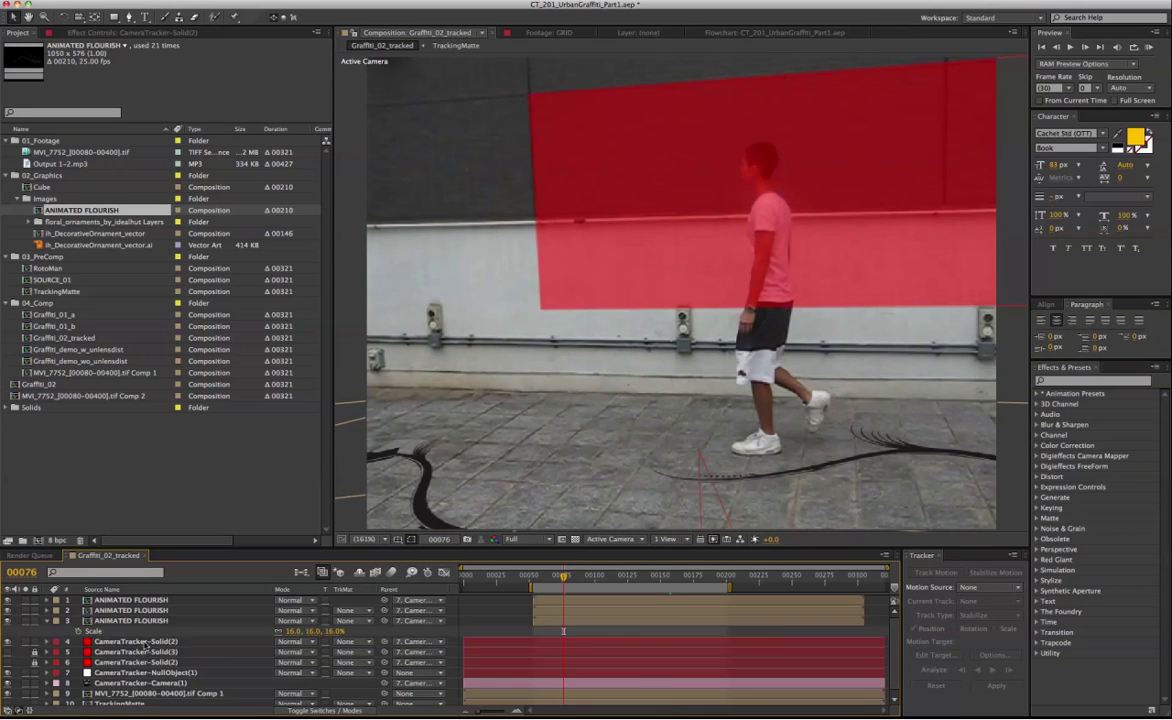
pyautogui.moveTo(82, 211); pyautogui.dragTo(150, 641)
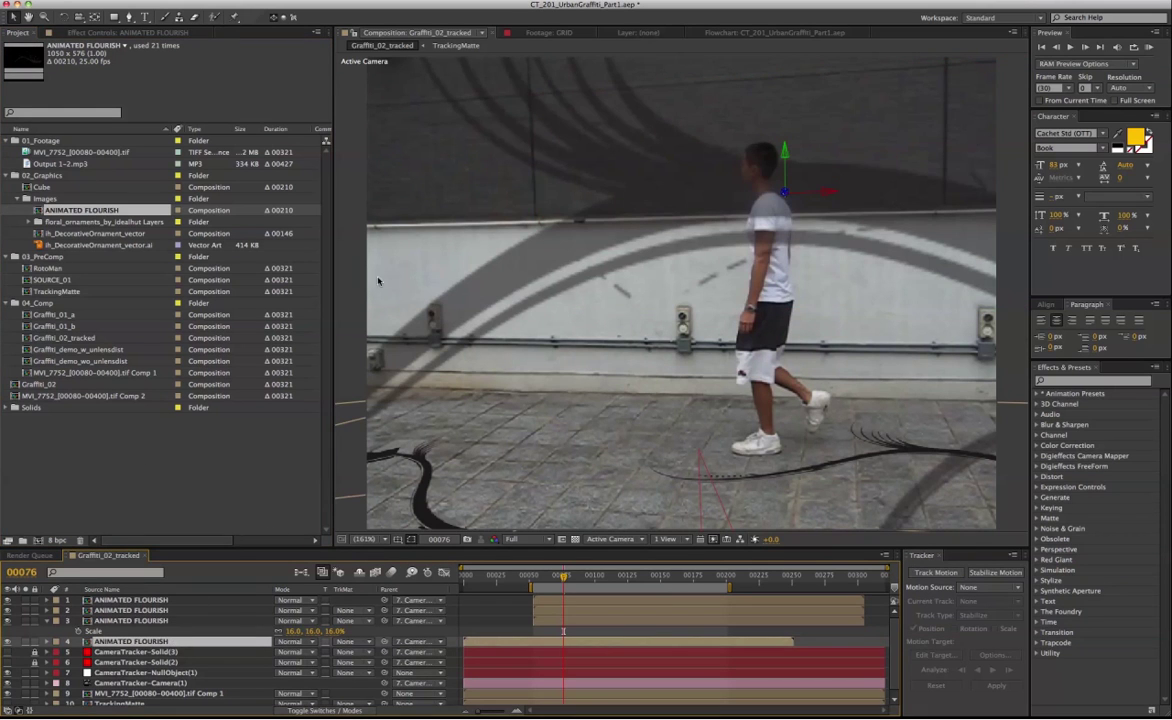
# Scale the wall flourish down to fit the wall and set its opacity to 100%
pyautogui.press('s')
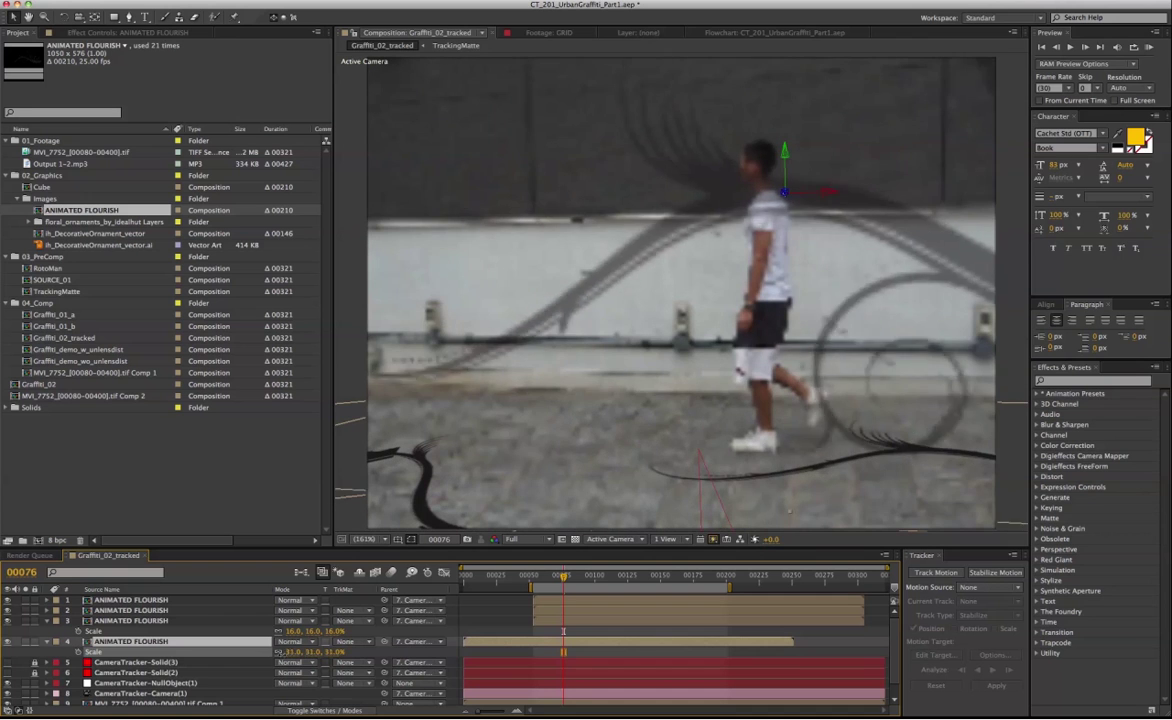
pyautogui.press('t')
pyautogui.moveTo(283, 653); pyautogui.dragTo(369, 638)
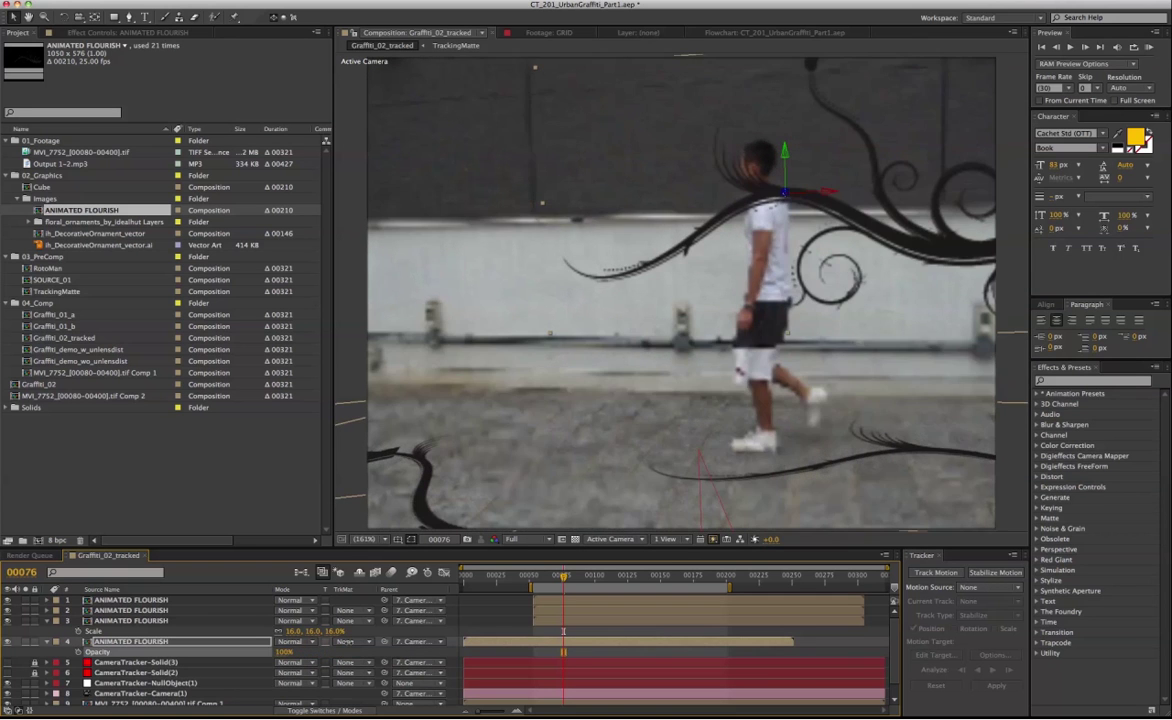
# Slide the wall flourish sideways along the wall at frame 53 and add rotated copies of it, scaling the topmost one to 9%
pyautogui.moveTo(584, 580); pyautogui.dragTo(533, 590)
pyautogui.moveTo(686, 196); pyautogui.dragTo(731, 196)
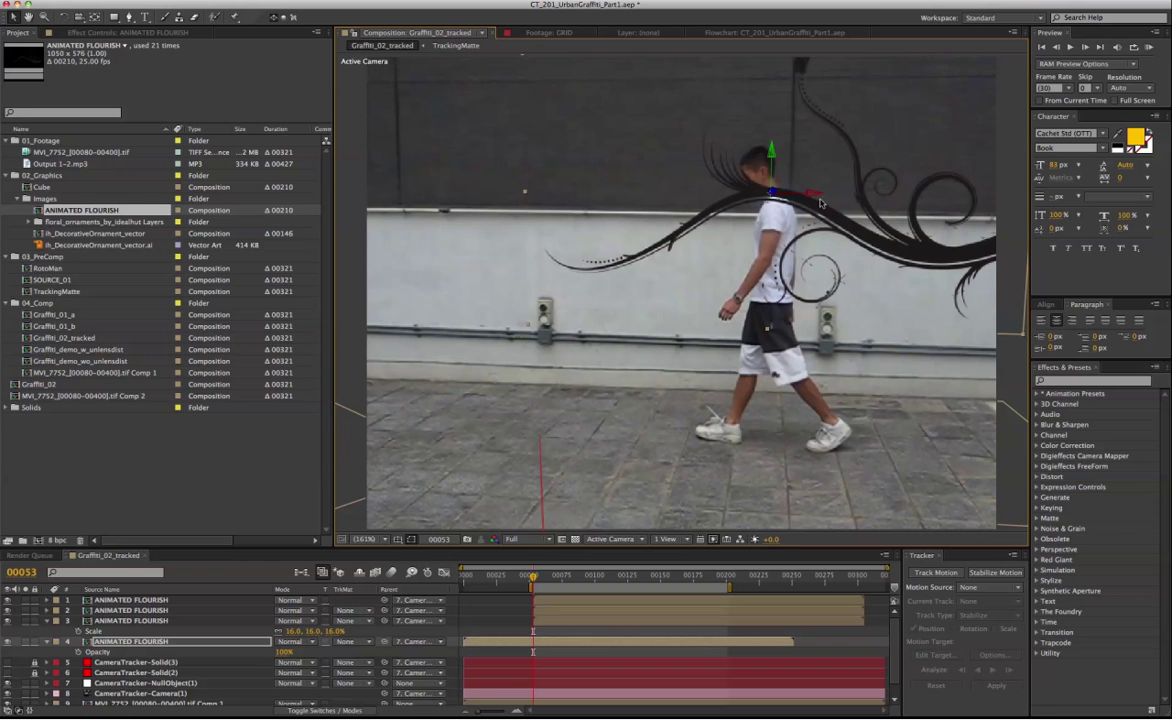
pyautogui.click(570, 578)
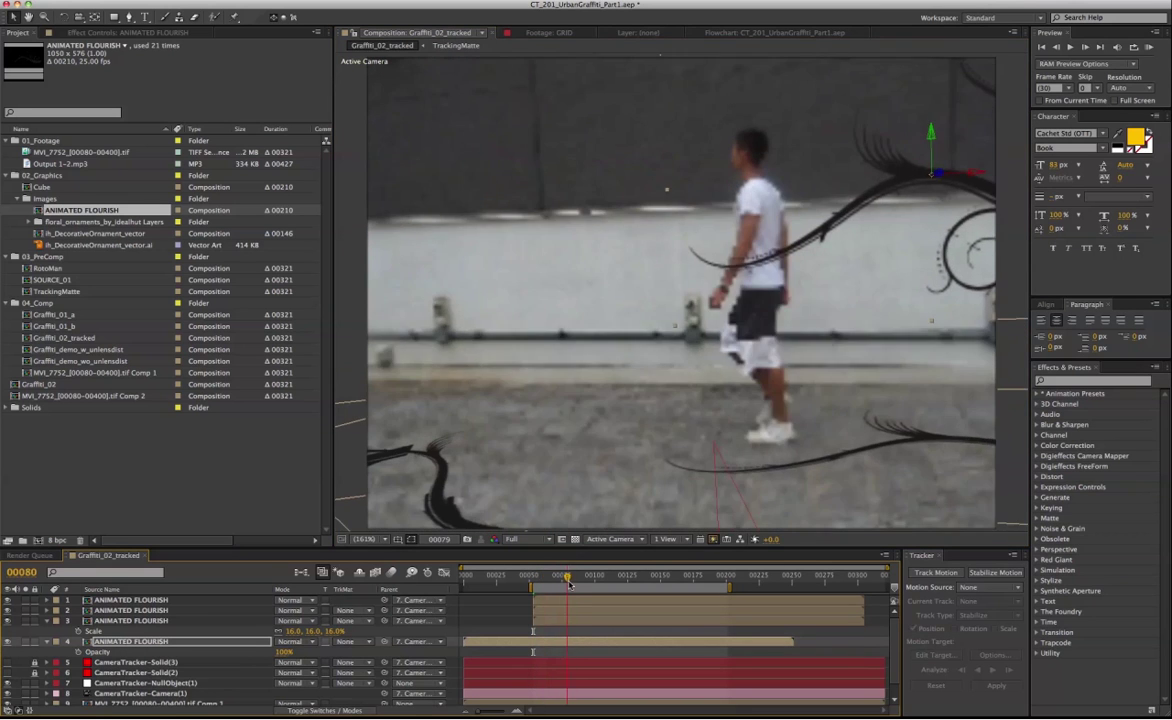
pyautogui.moveTo(572, 583); pyautogui.dragTo(576, 583)
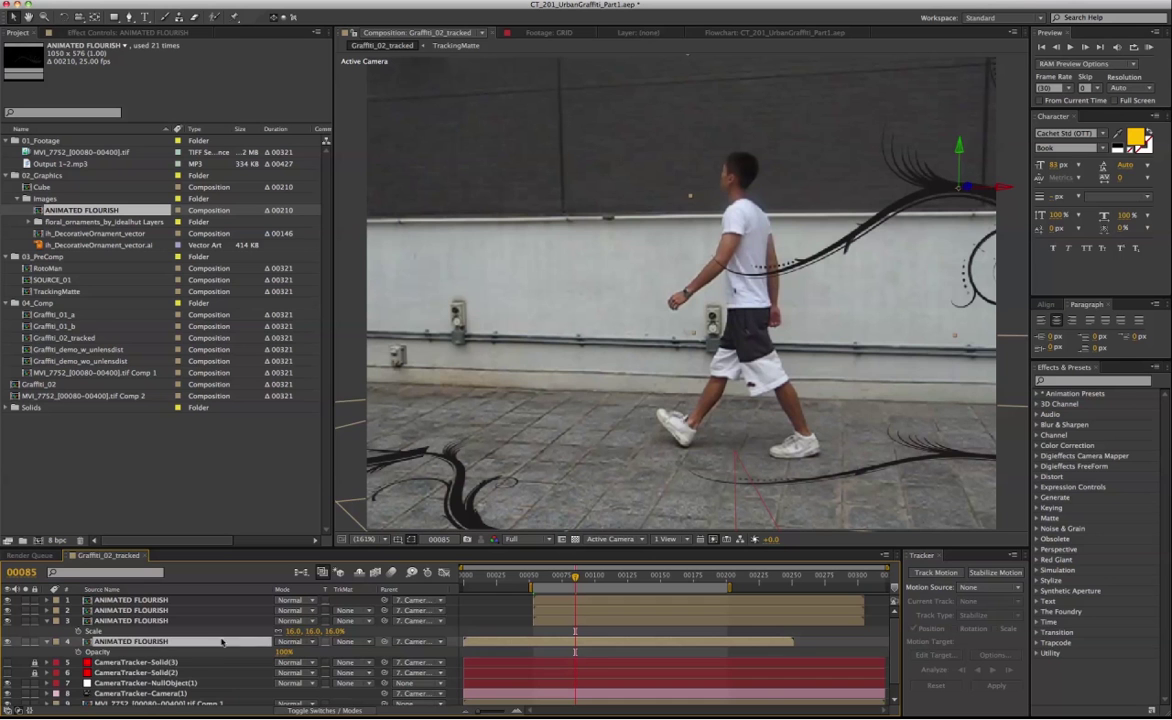
pyautogui.hotkey('ctrl', 'd')
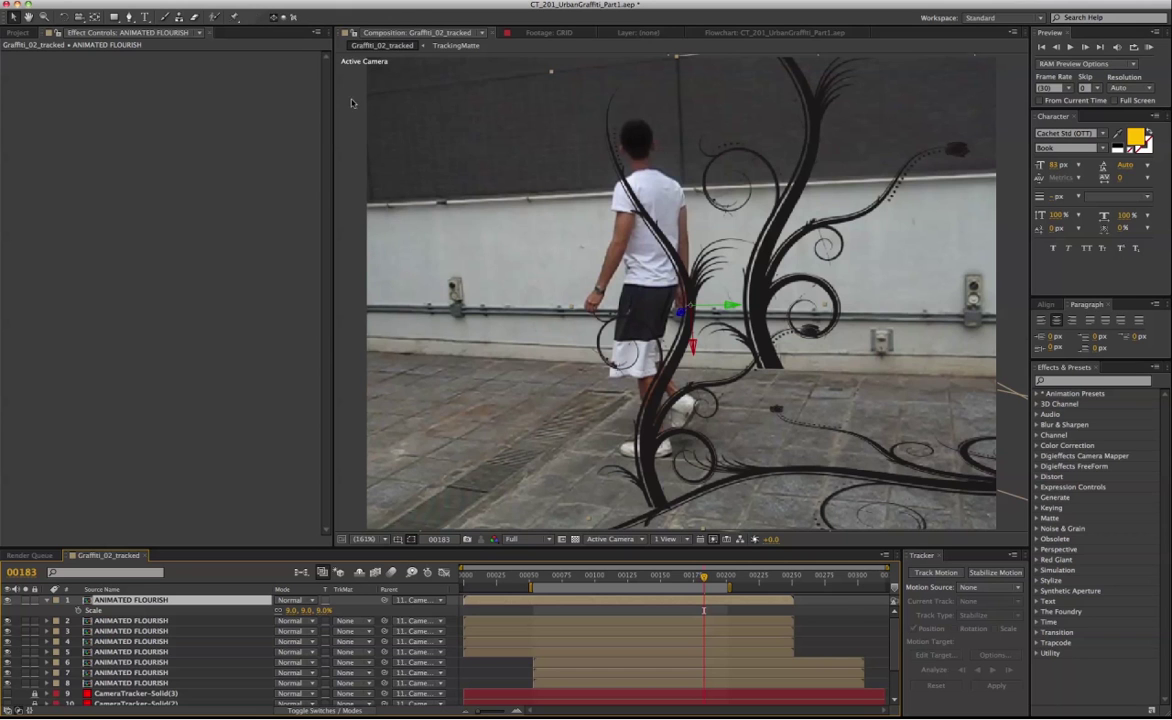
# Apply a dark red Fill effect to the topmost flourish layer and set its blending mode to Multiply
pyautogui.click(268, 1)
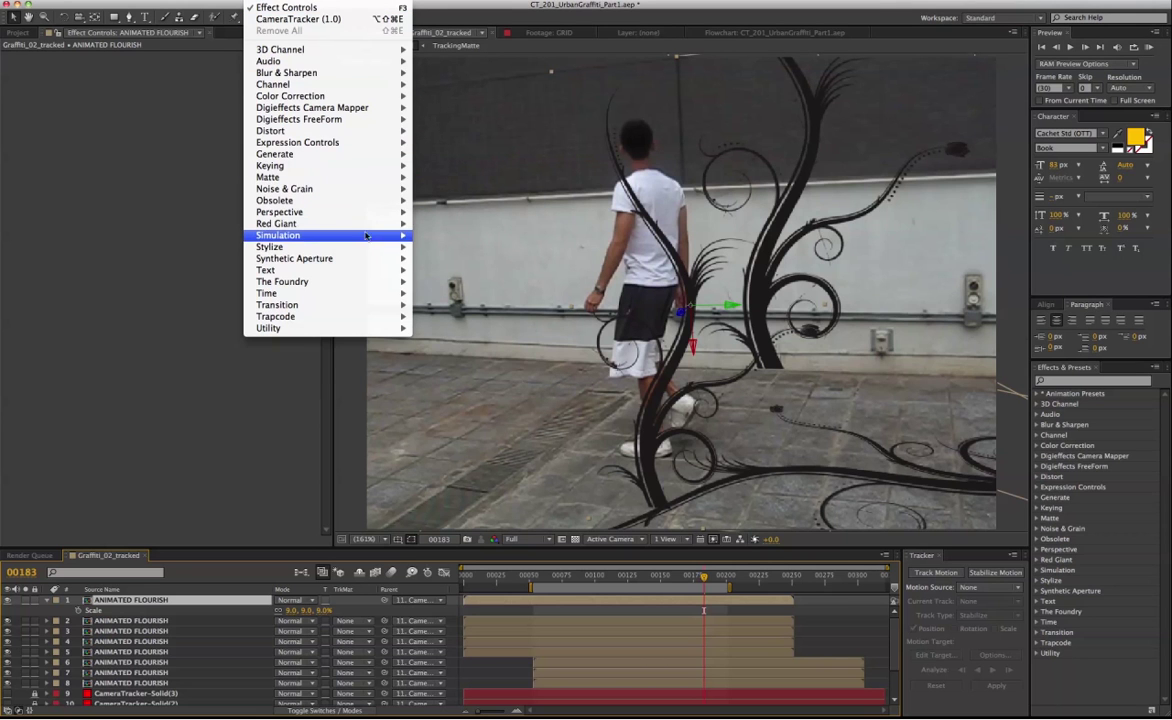
pyautogui.moveTo(372, 237)
pyautogui.moveTo(350, 154)
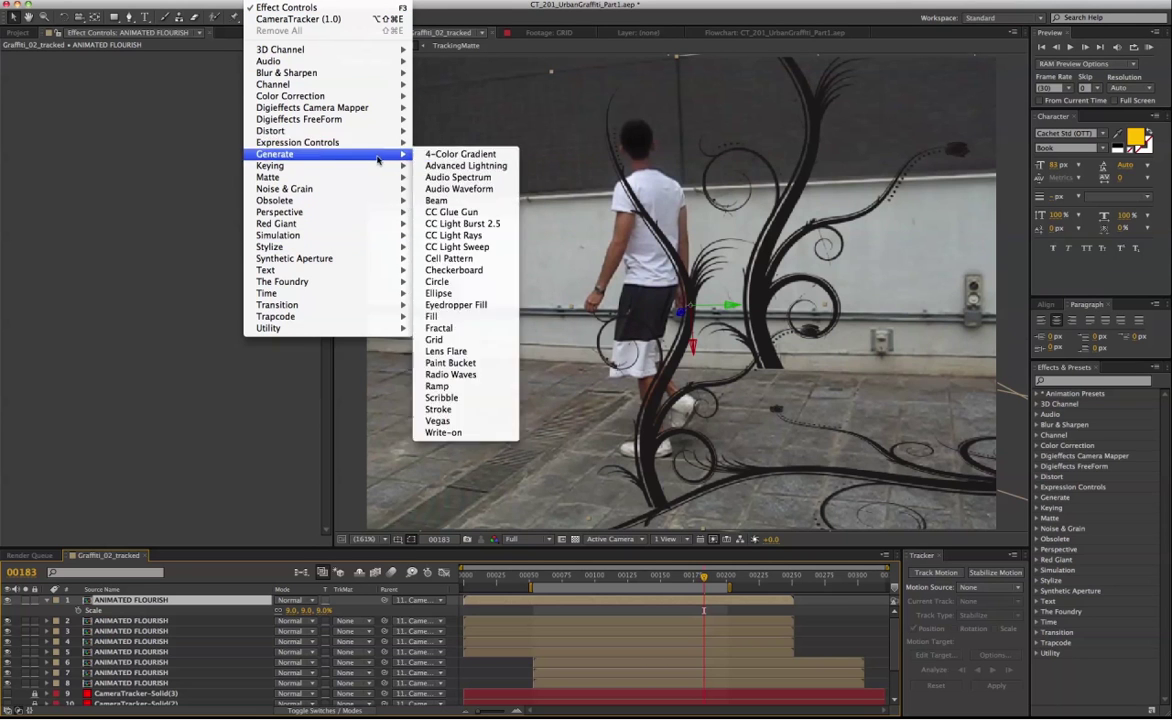
pyautogui.click(440, 316)
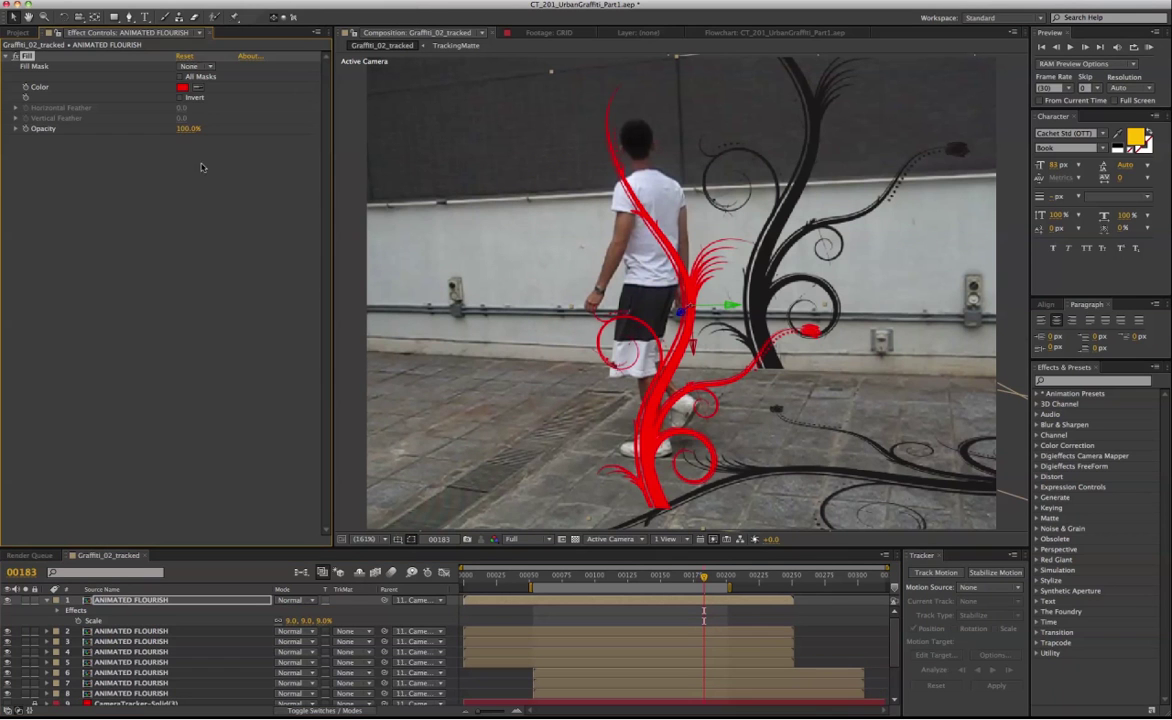
pyautogui.click(183, 88)
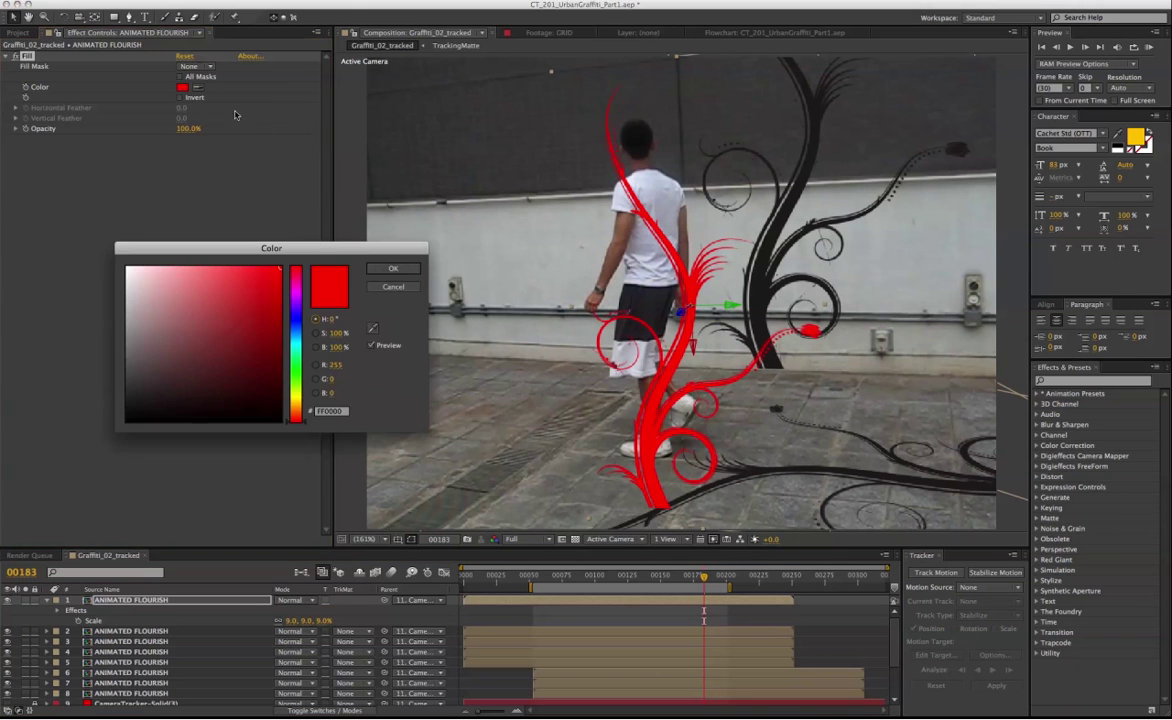
pyautogui.click(275, 367)
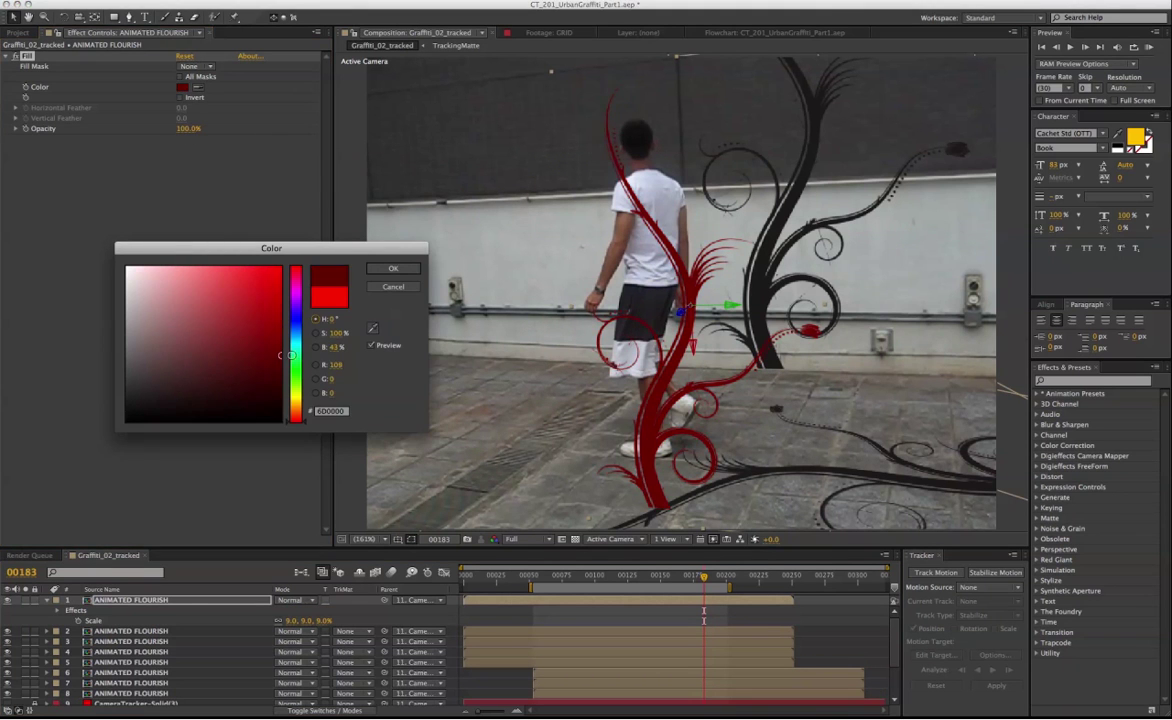
pyautogui.click(393, 268)
pyautogui.click(311, 599)
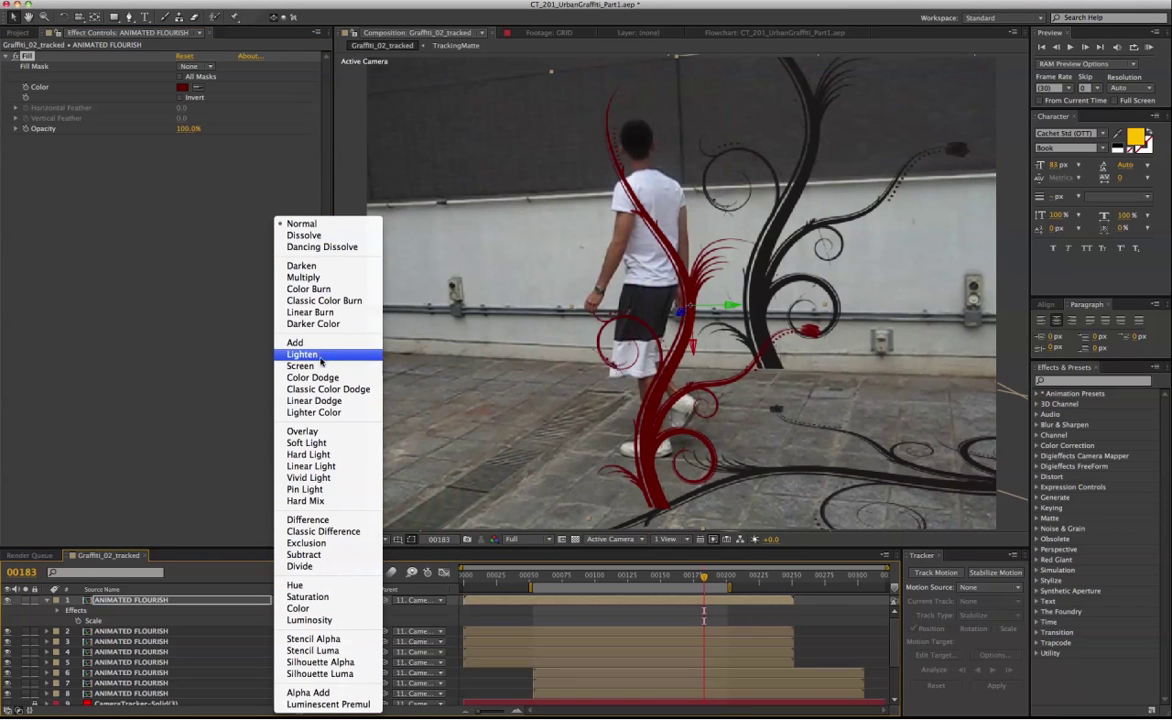
pyautogui.click(307, 277)
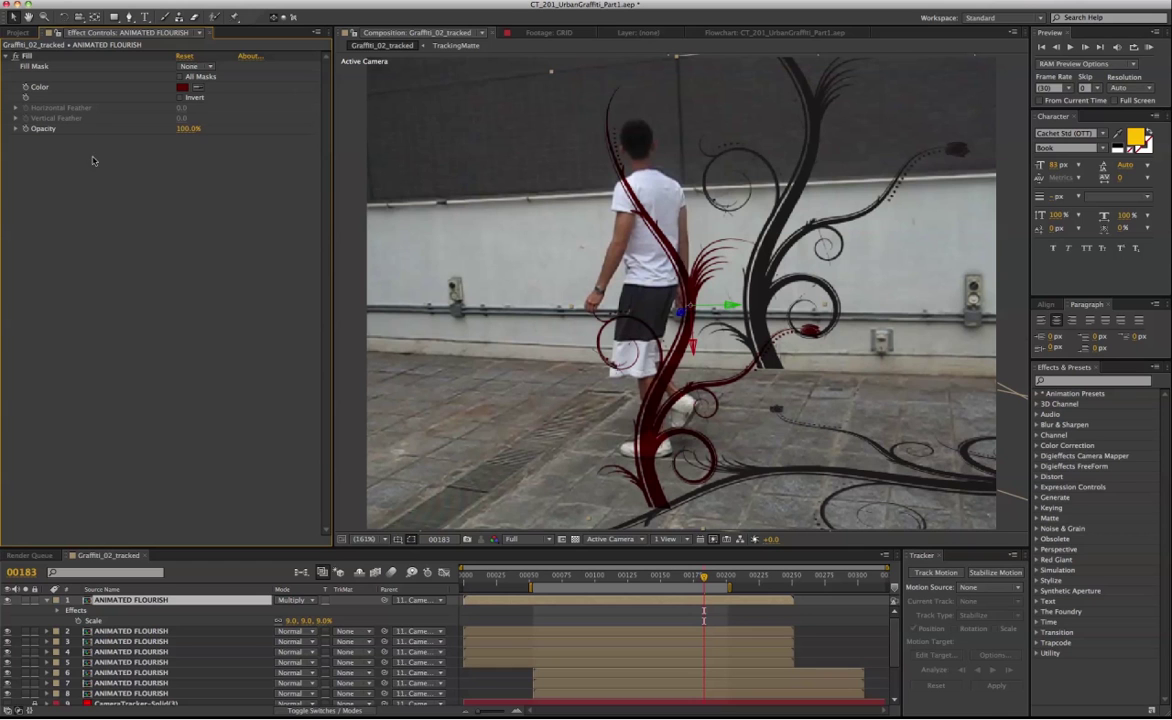
# Copy the dark red Fill effect to the remaining seven ANIMATED FLOURISH layers and set their blending mode to Multiply
pyautogui.press('super+a')
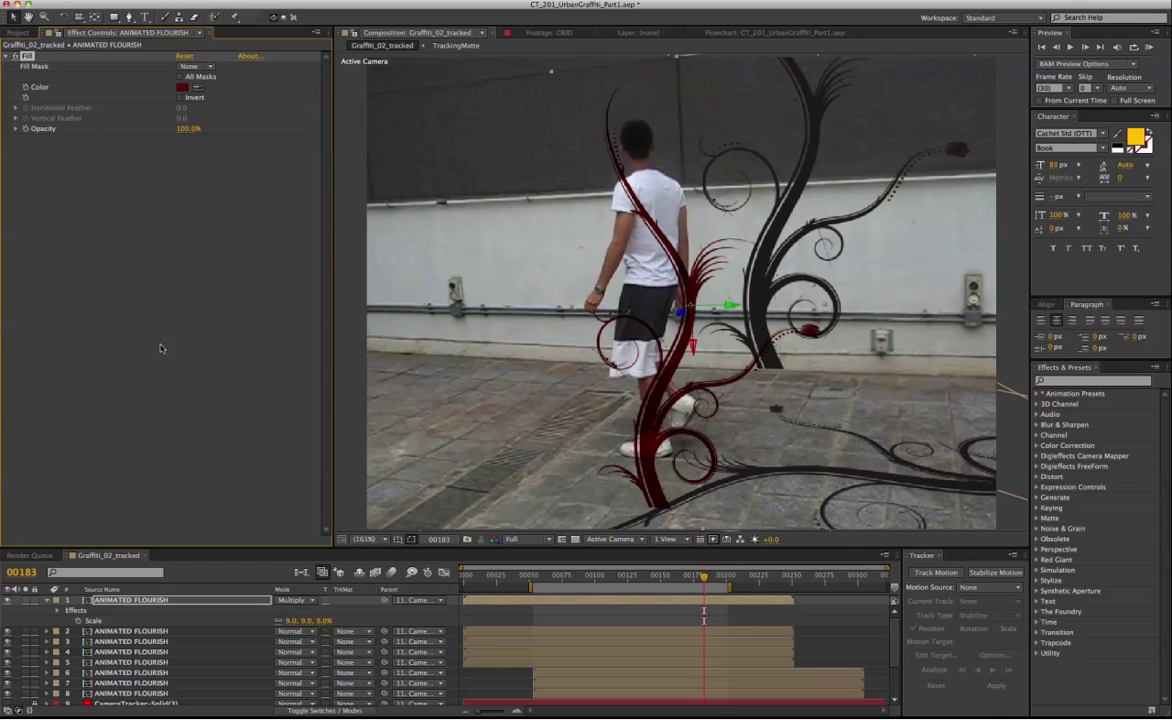
pyautogui.click(175, 634)
pyautogui.keyDown('shift'); pyautogui.click(183, 693); pyautogui.keyUp('shift')
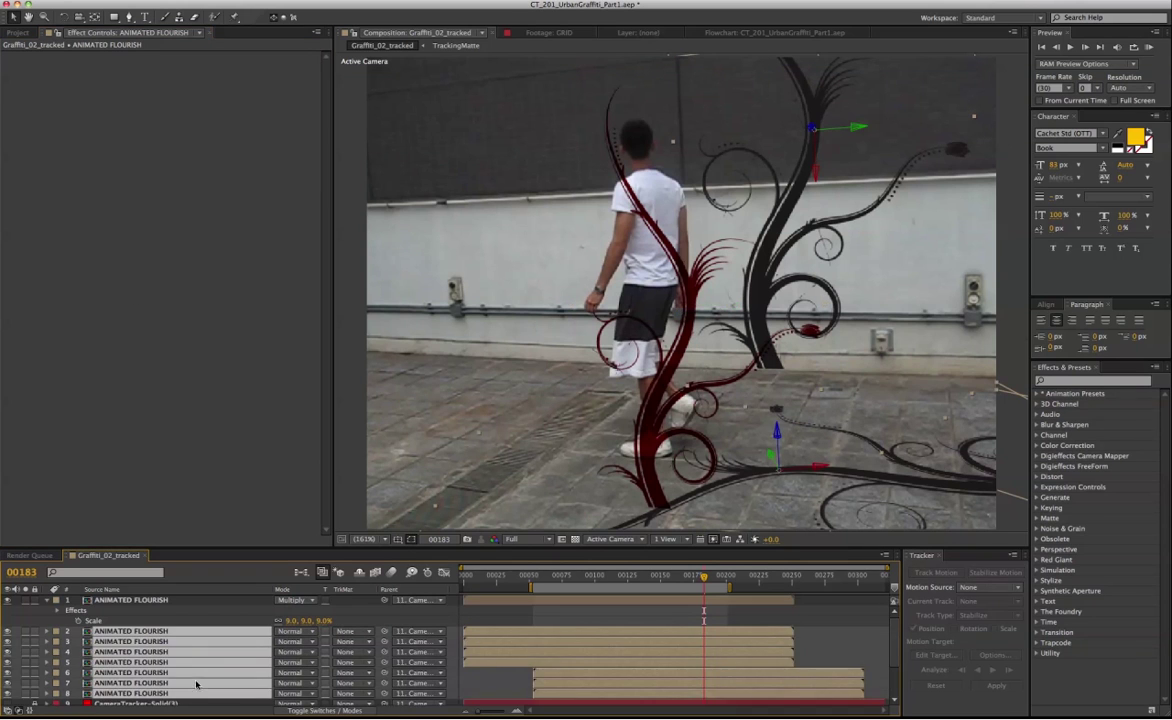
pyautogui.click(295, 631)
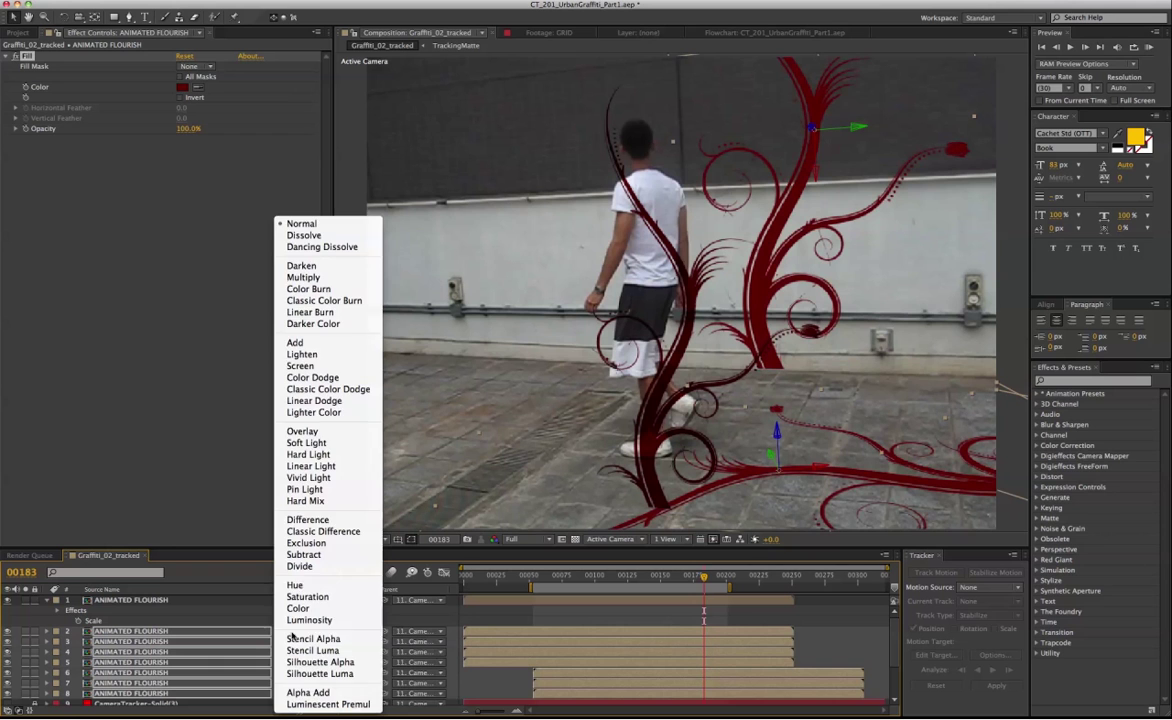
pyautogui.click(305, 277)
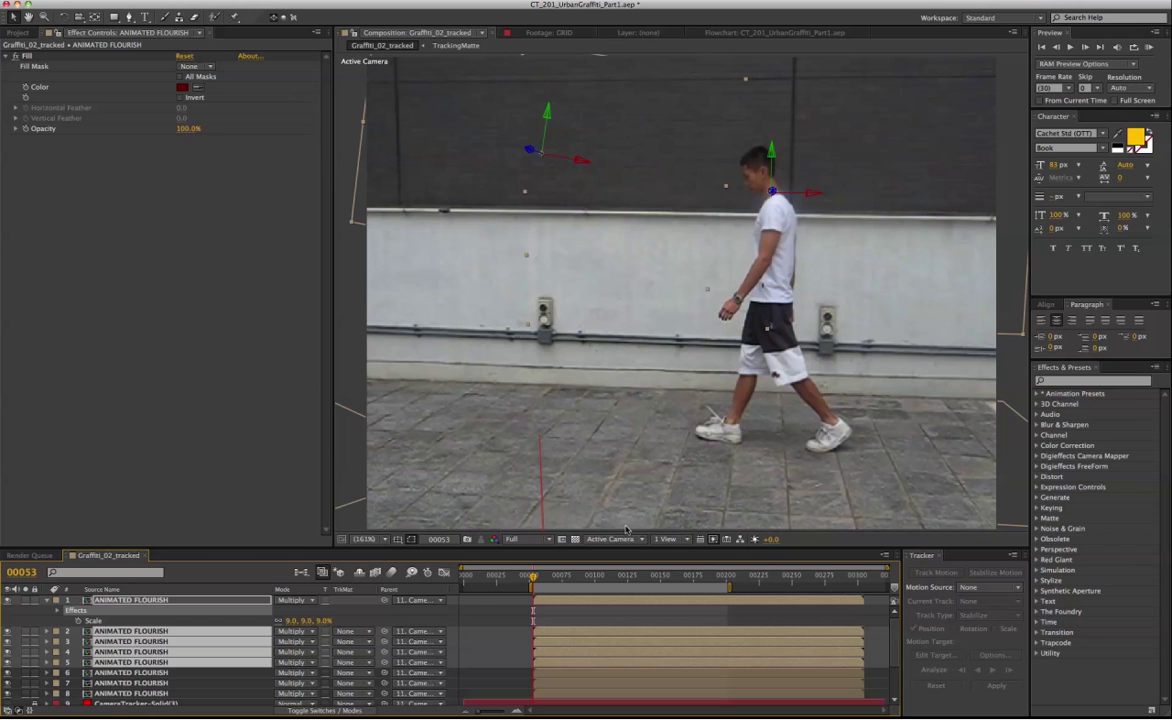
# Sequence all eight flourish layers from the lowest to the topmost with a 240-frame overlap and the transition off
pyautogui.click(557, 621)
pyautogui.keyDown('shift'); pyautogui.click(558, 686); pyautogui.keyUp('shift')
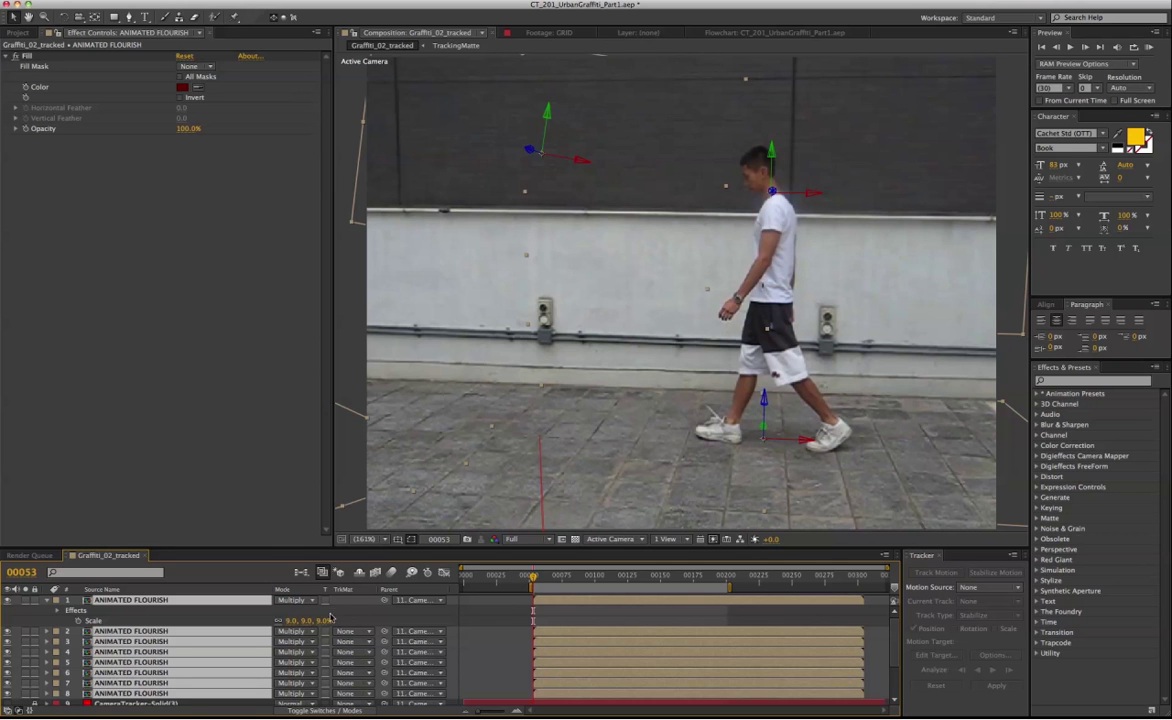
pyautogui.press('s')
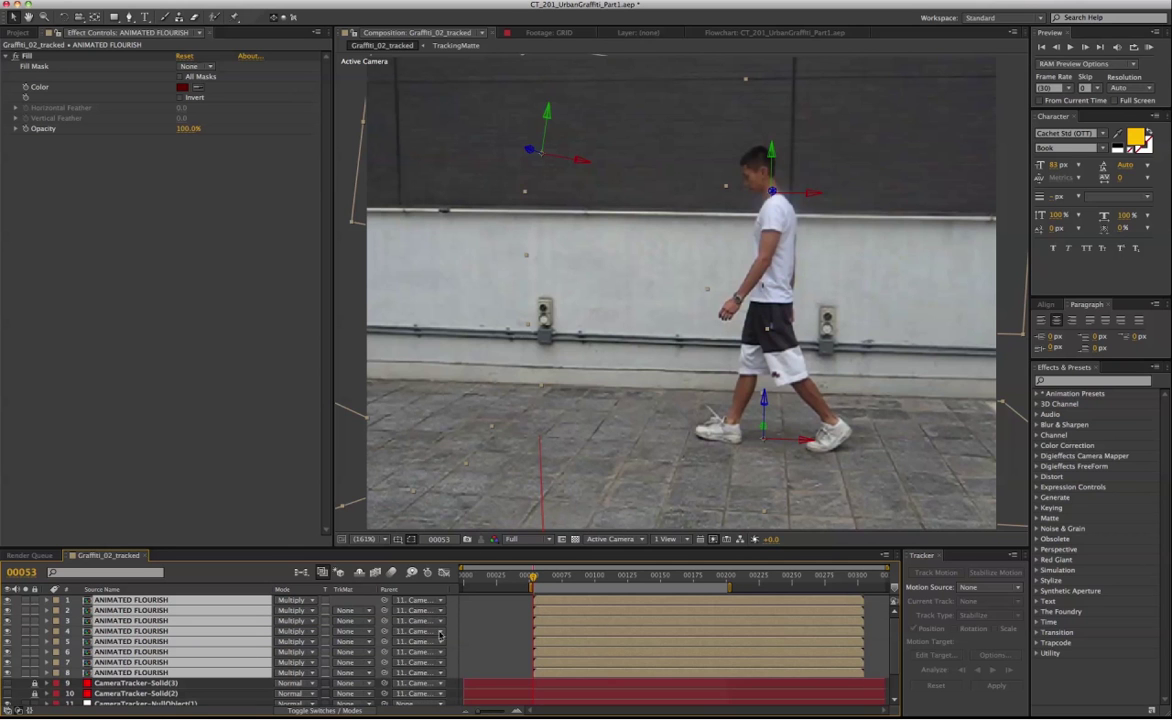
pyautogui.click(469, 674)
pyautogui.click(176, 672)
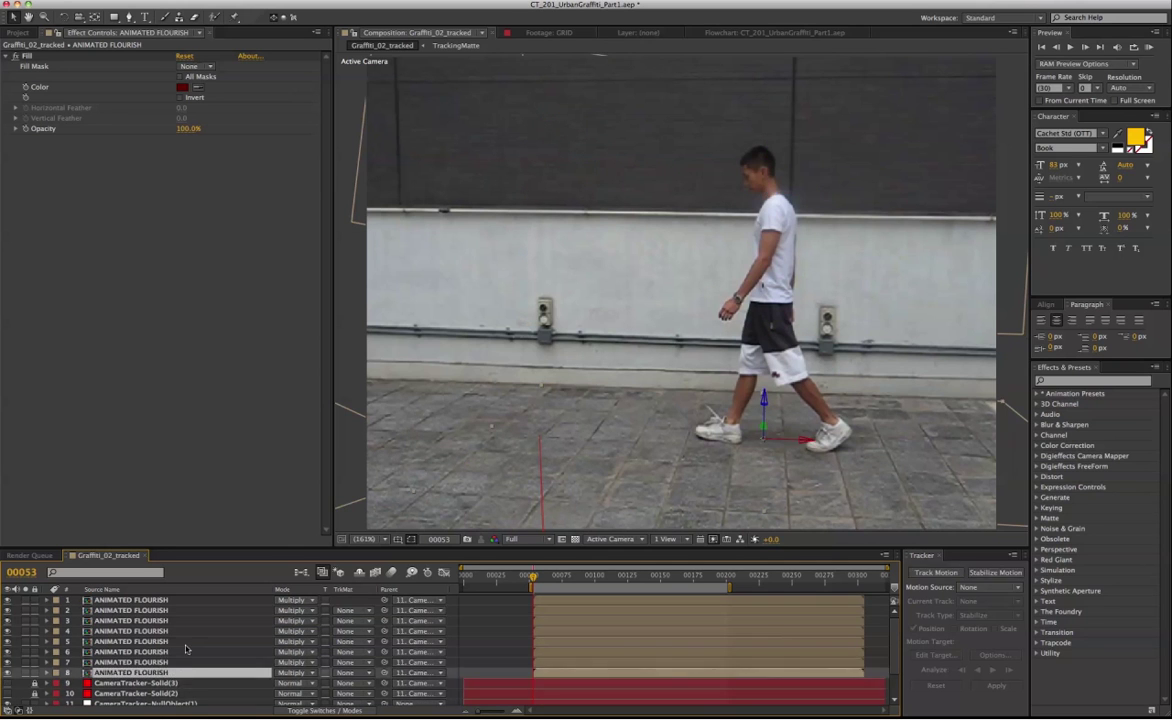
pyautogui.keyDown('shift'); pyautogui.click(193, 603); pyautogui.keyUp('shift')
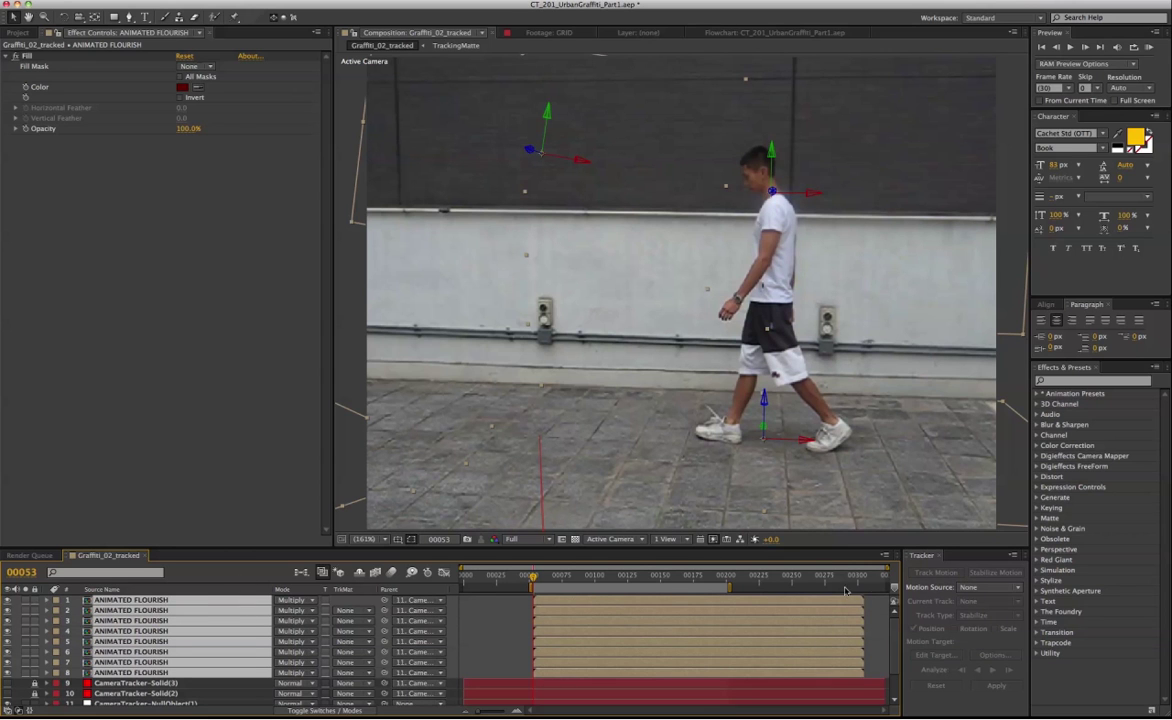
pyautogui.rightClick(225, 673)
pyautogui.moveTo(320, 500)
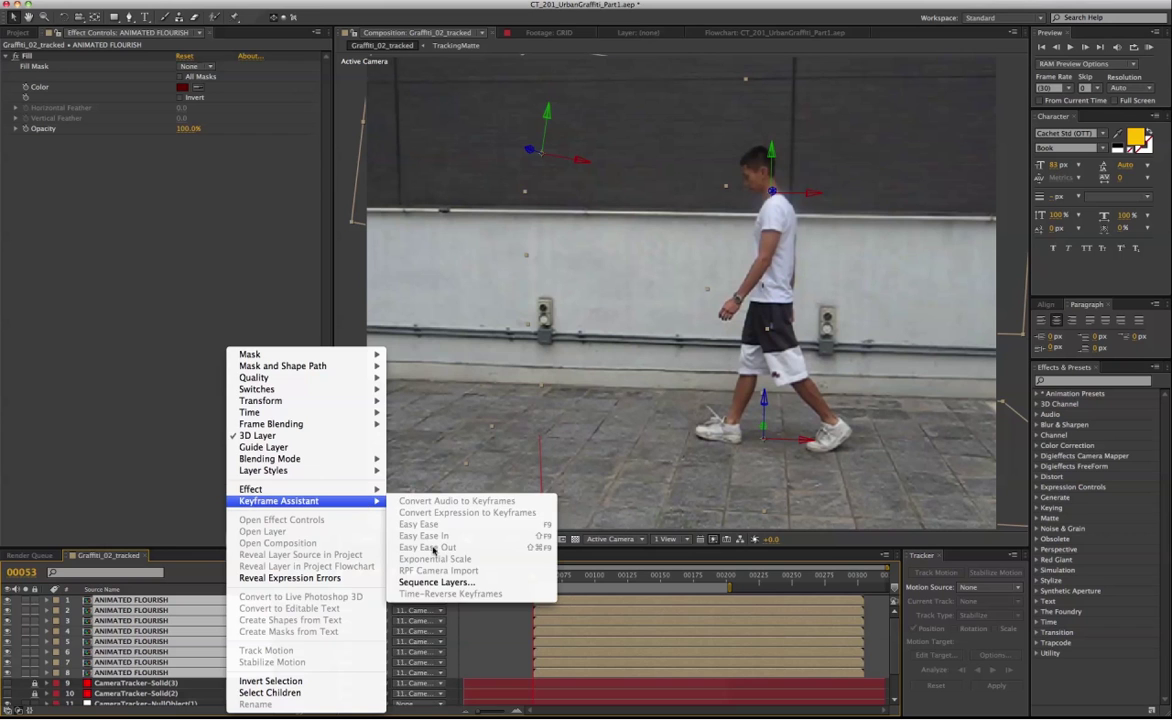
pyautogui.click(435, 581)
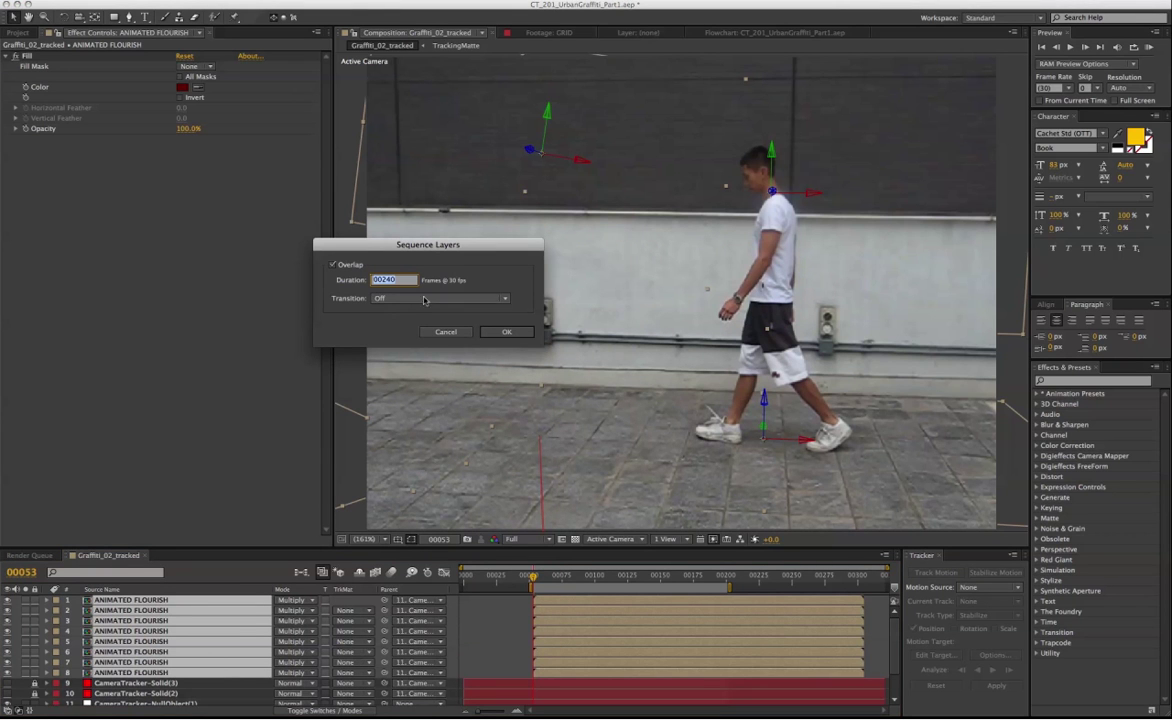
pyautogui.click(506, 333)
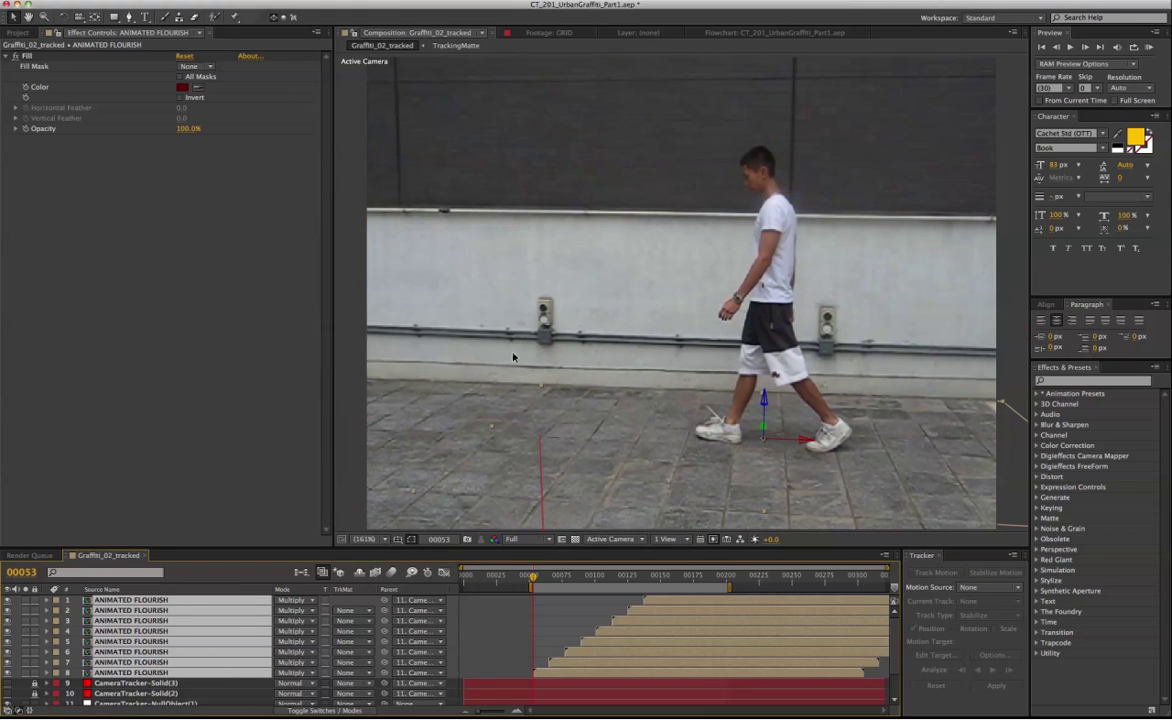
# Preview the staggered growth and shift flourish layers 5, 6 and 7 earlier in time, starting layer 7 together with layer 8
pyautogui.moveTo(540, 581); pyautogui.dragTo(591, 581)
pyautogui.press('KP_0')
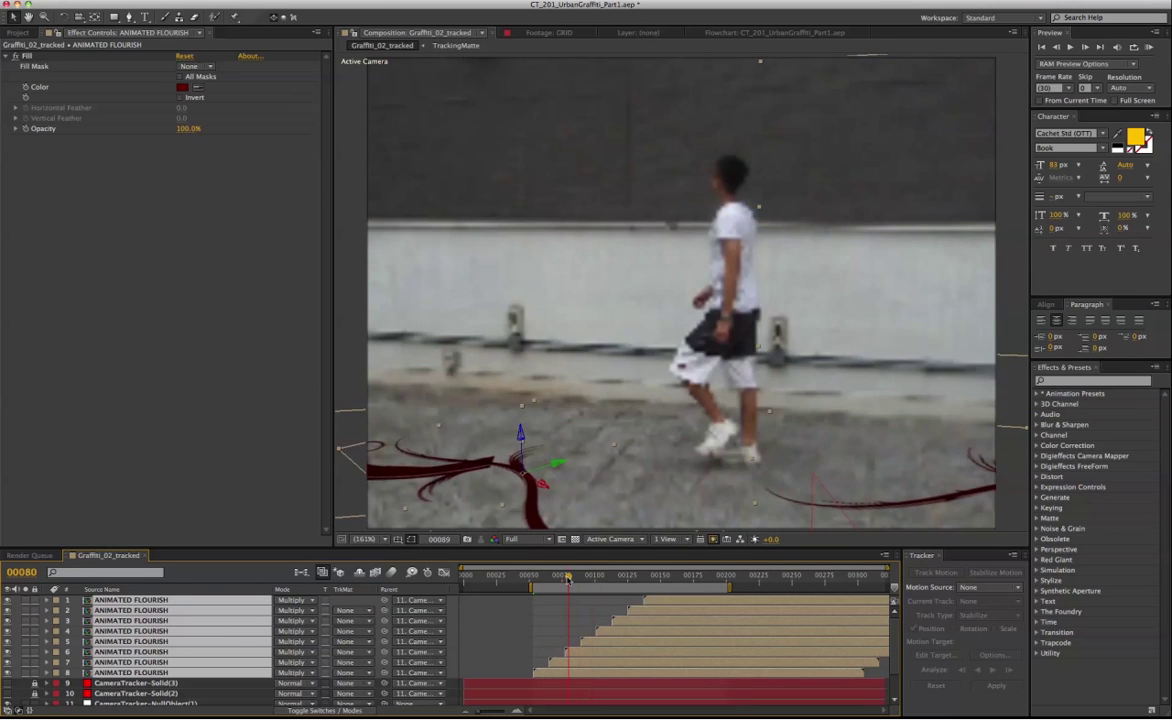
pyautogui.click(571, 641)
pyautogui.moveTo(574, 652)
pyautogui.mouseDown()
pyautogui.moveTo(551, 656)
pyautogui.moveTo(568, 661)
pyautogui.mouseUp()
pyautogui.moveTo(592, 643); pyautogui.dragTo(574, 648)
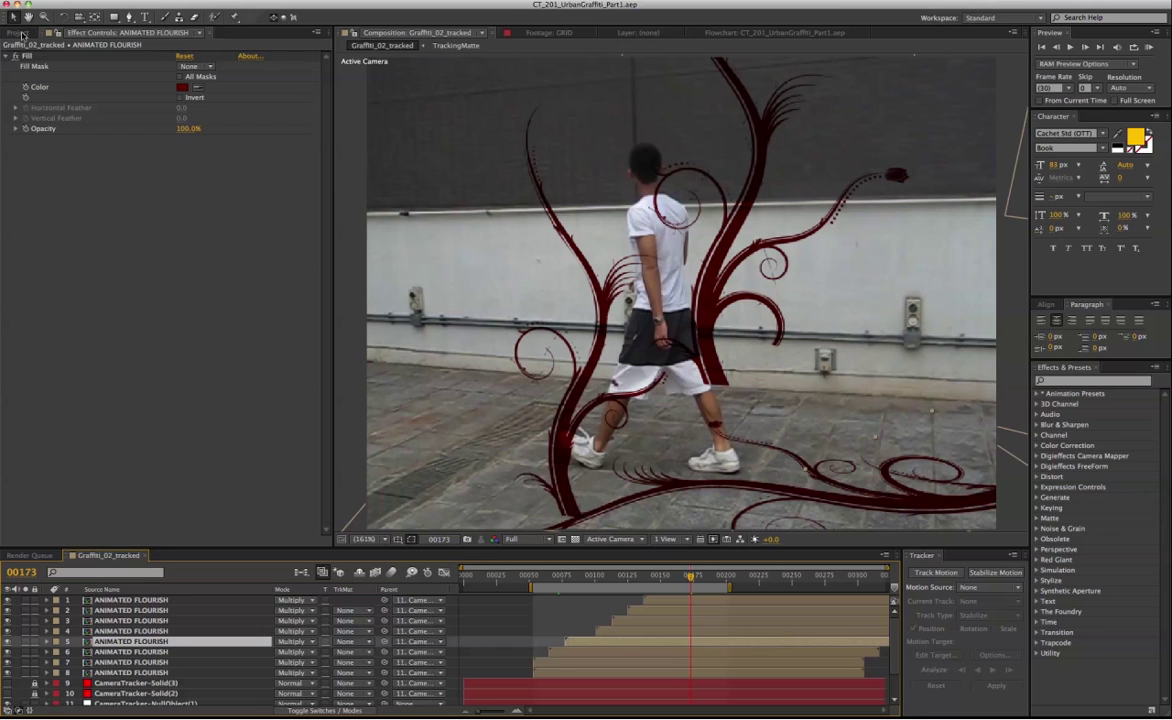
# Add the RotoMan composition directly beneath the topmost flourish layer and preview the walking man in front of the flourishes
pyautogui.click(19, 33)
pyautogui.click(92, 490)
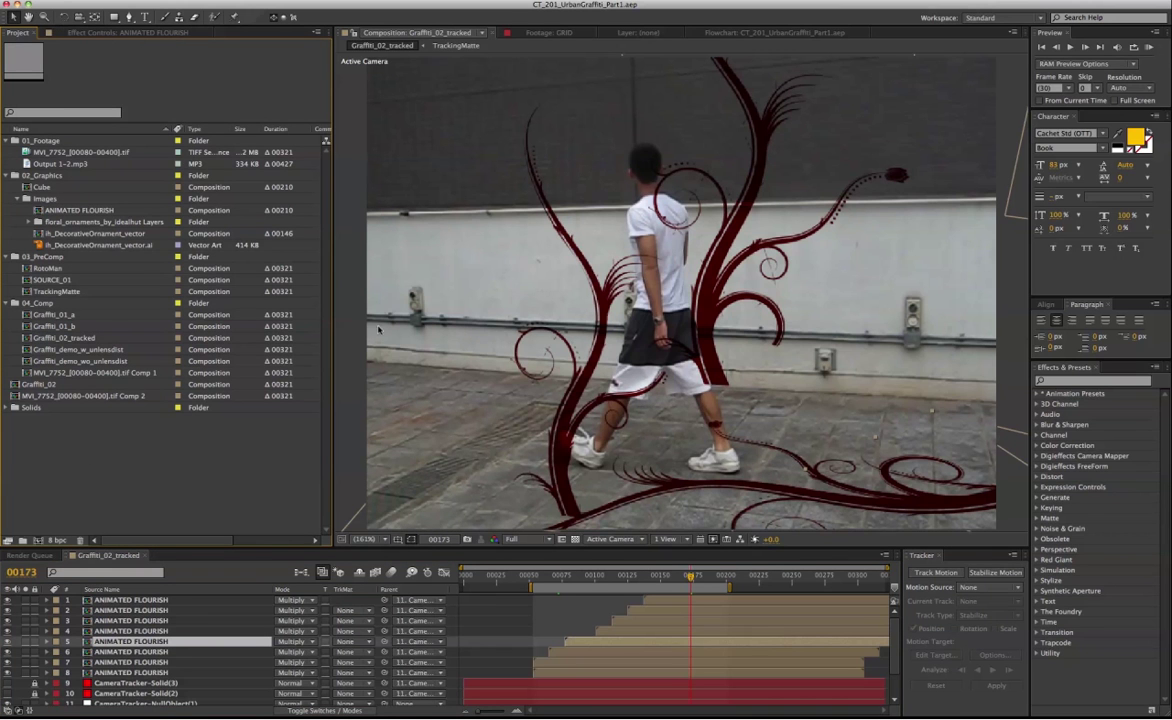
pyautogui.click(63, 269)
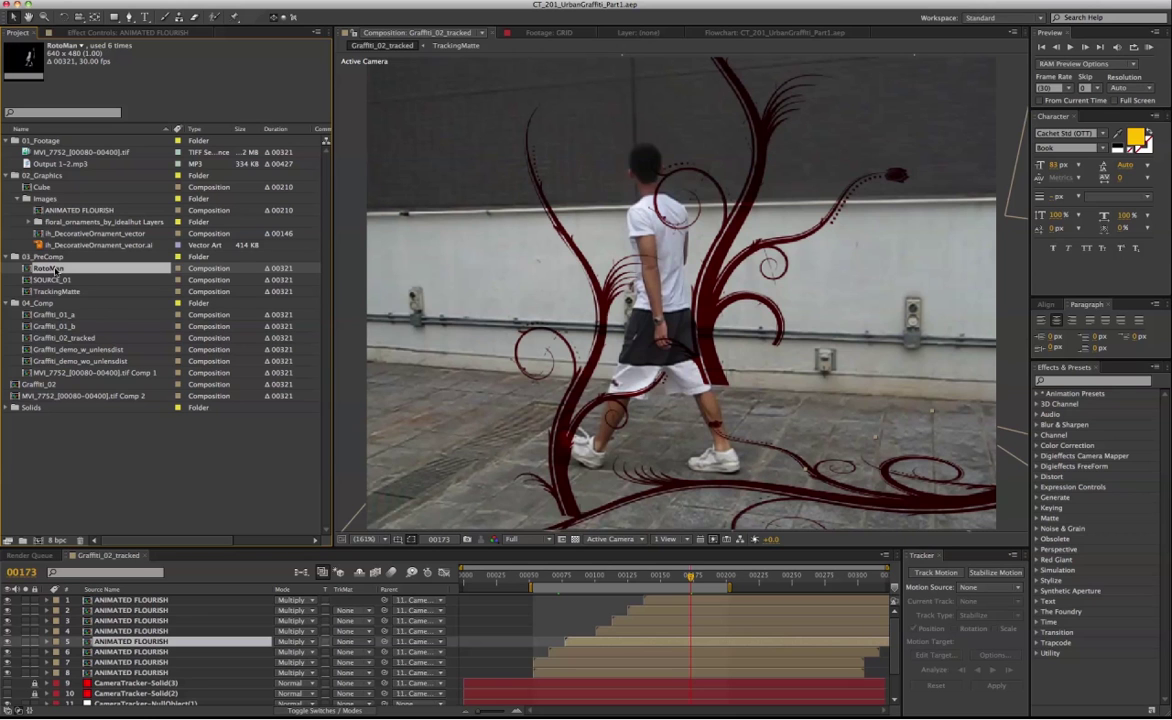
pyautogui.moveTo(54, 268); pyautogui.dragTo(162, 610)
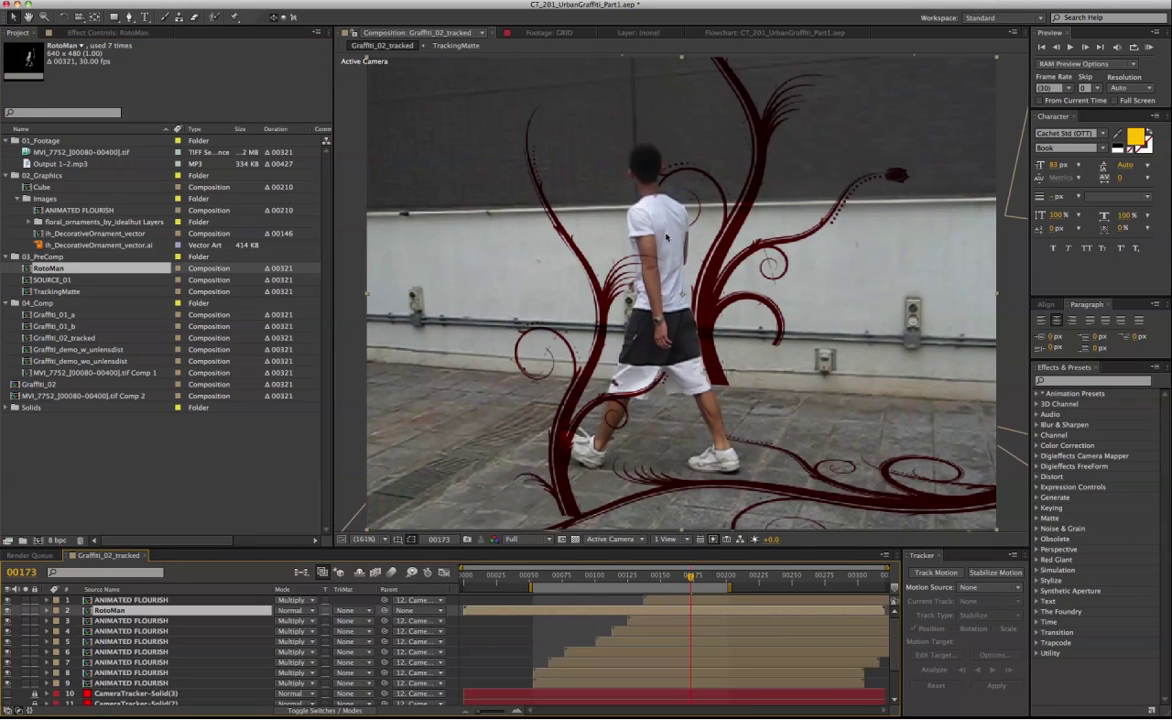
pyautogui.moveTo(666, 583); pyautogui.dragTo(637, 585)
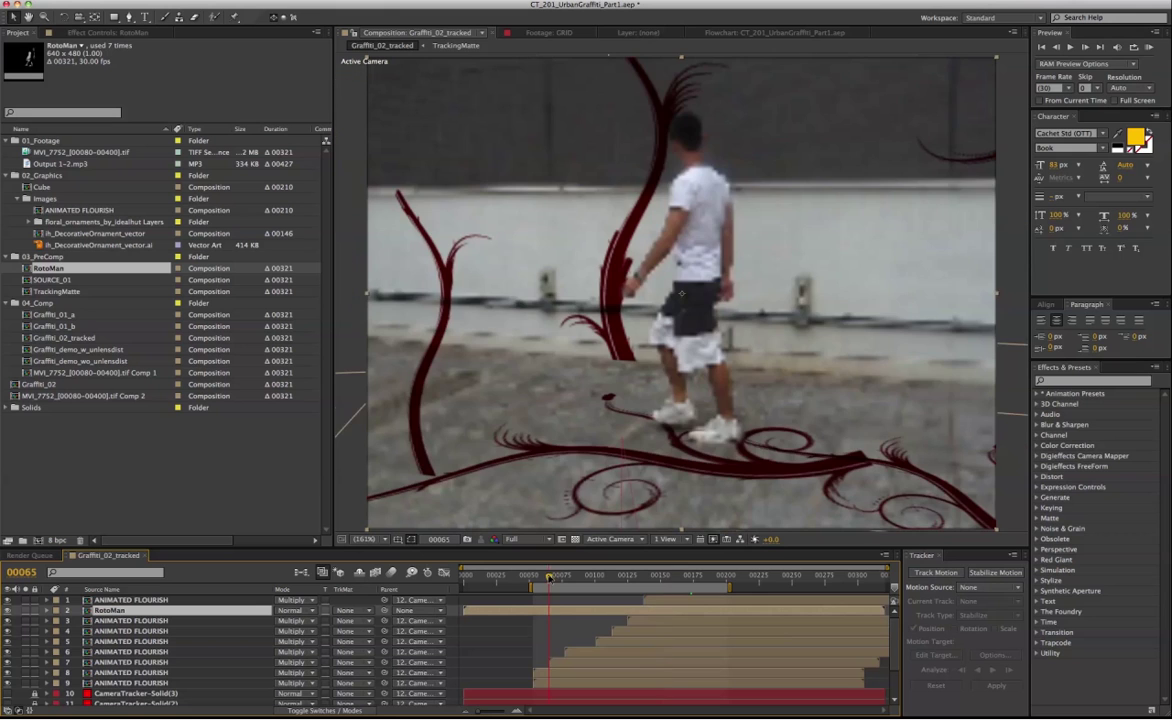
pyautogui.click(548, 577)
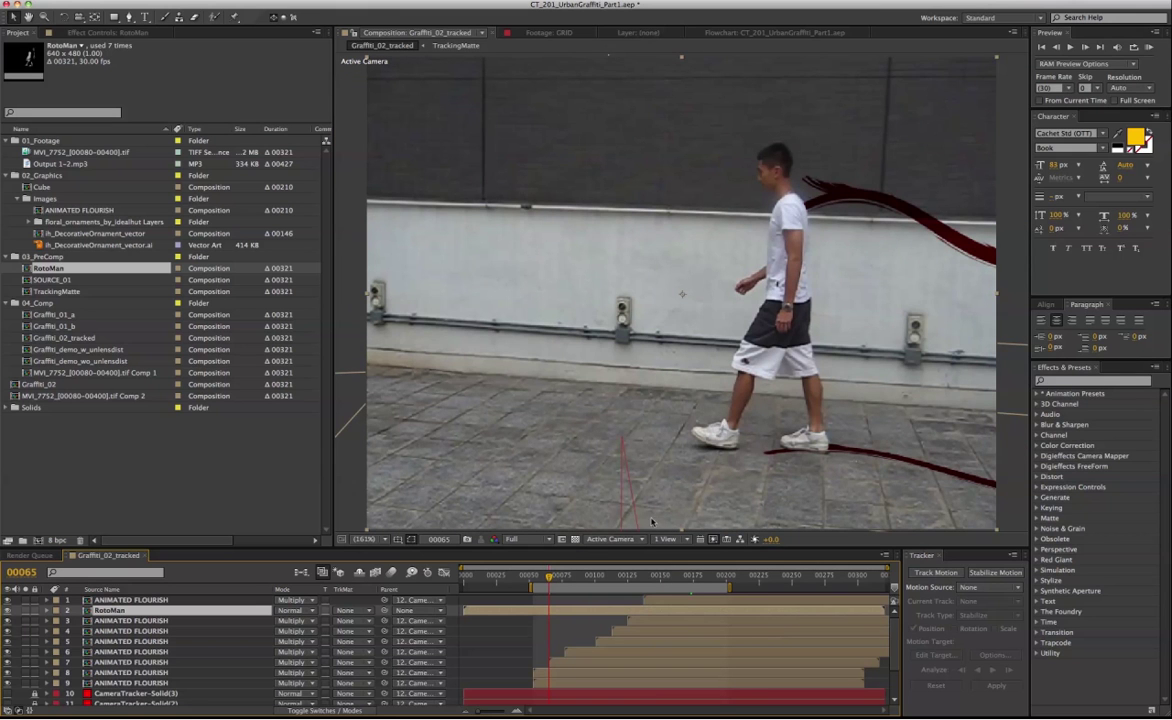
pyautogui.click(555, 578)
pyautogui.click(676, 579)
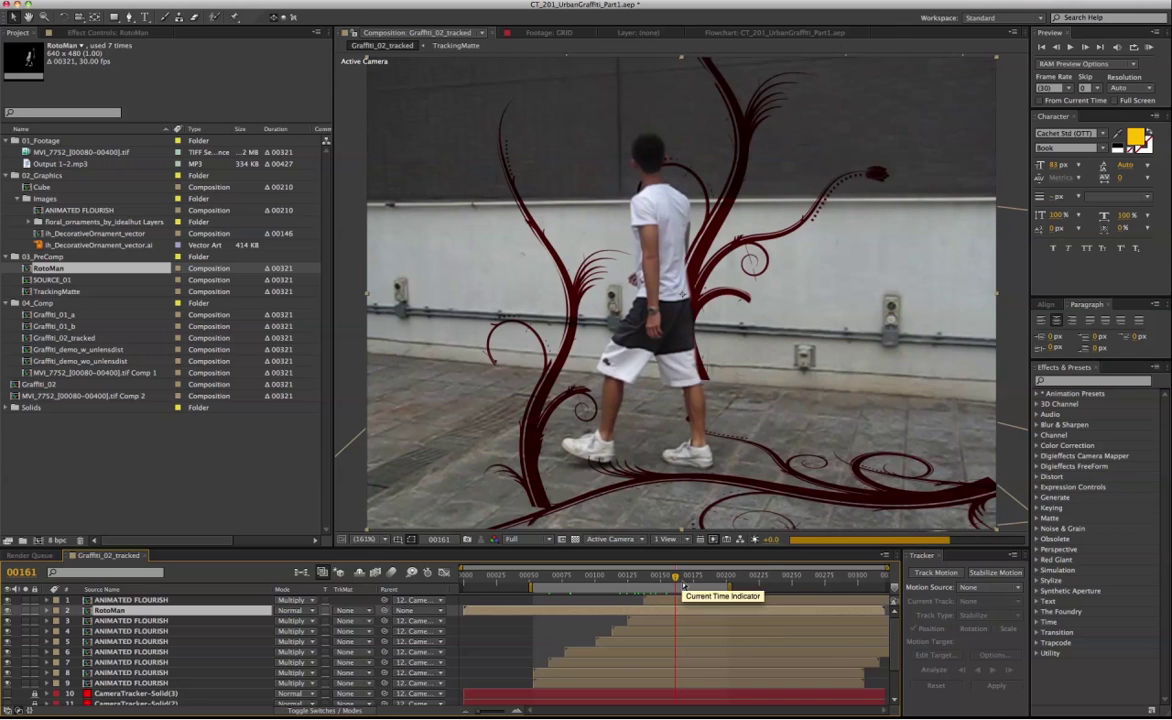